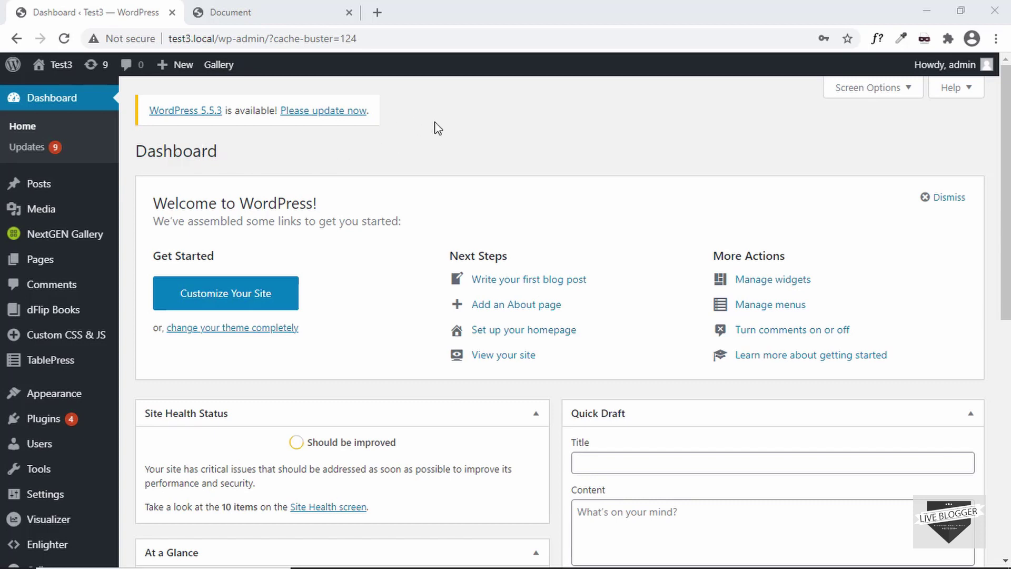
Step: Look at the demo page with the finished pros and cons box and return to the WordPress dashboard
click(283, 25)
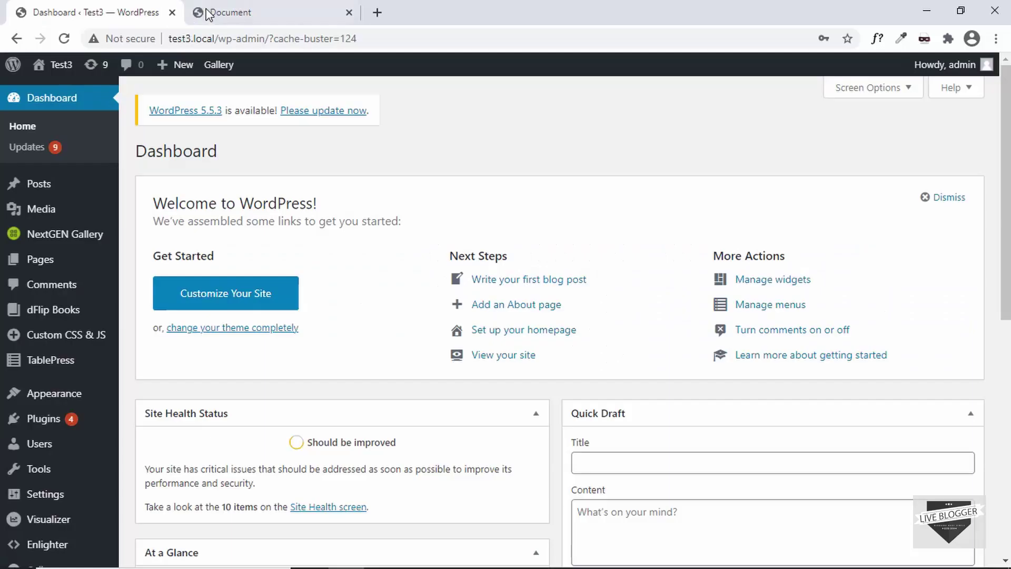
click(221, 13)
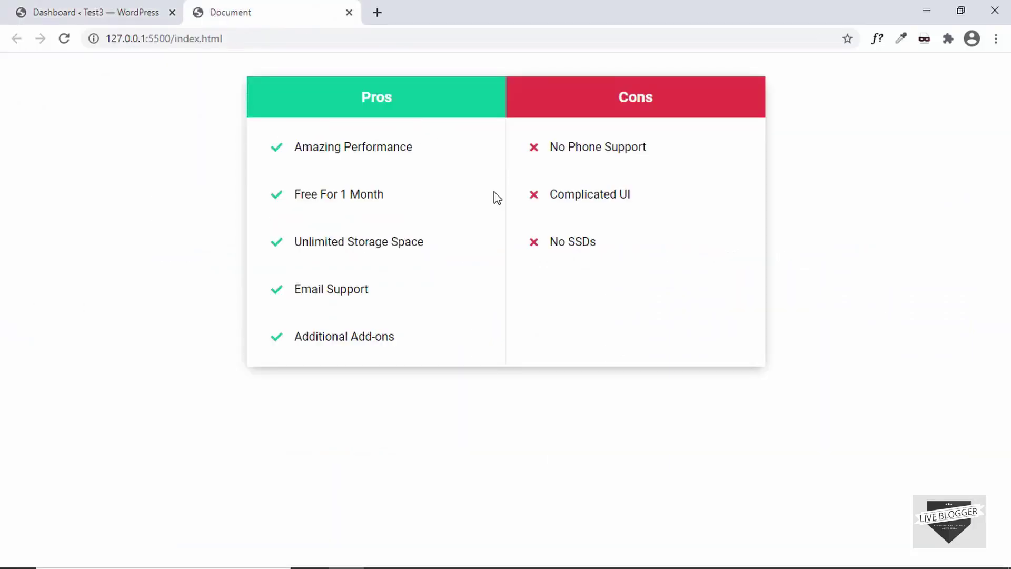
click(104, 14)
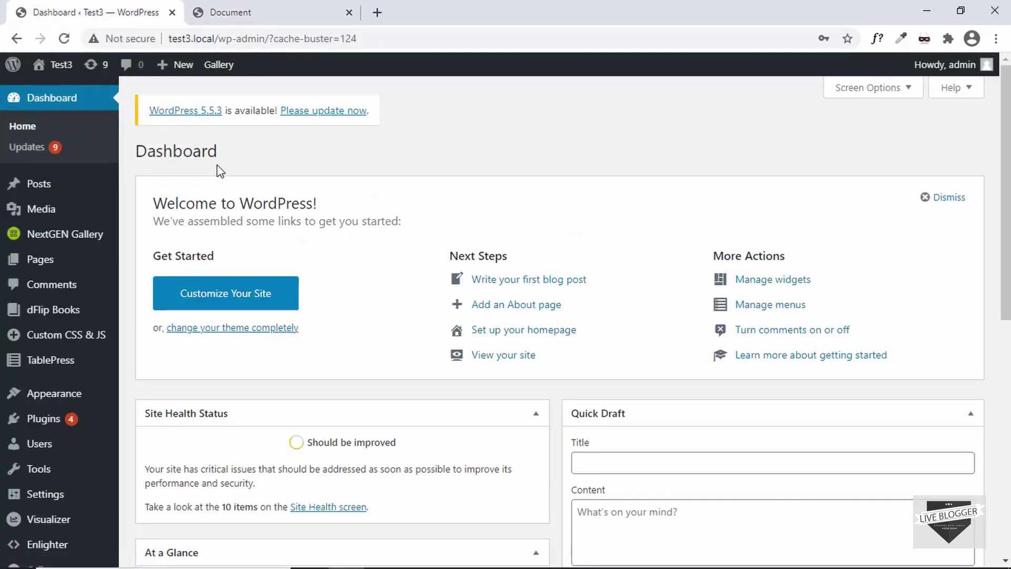
Step: Create a new post titled "Review of The Product"
mouse_move(37, 185)
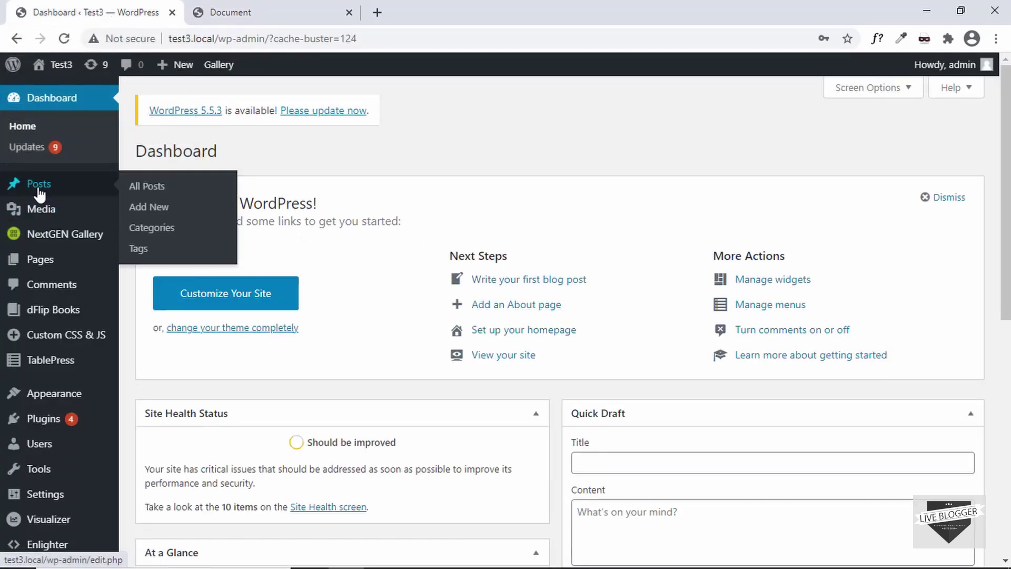
click(163, 207)
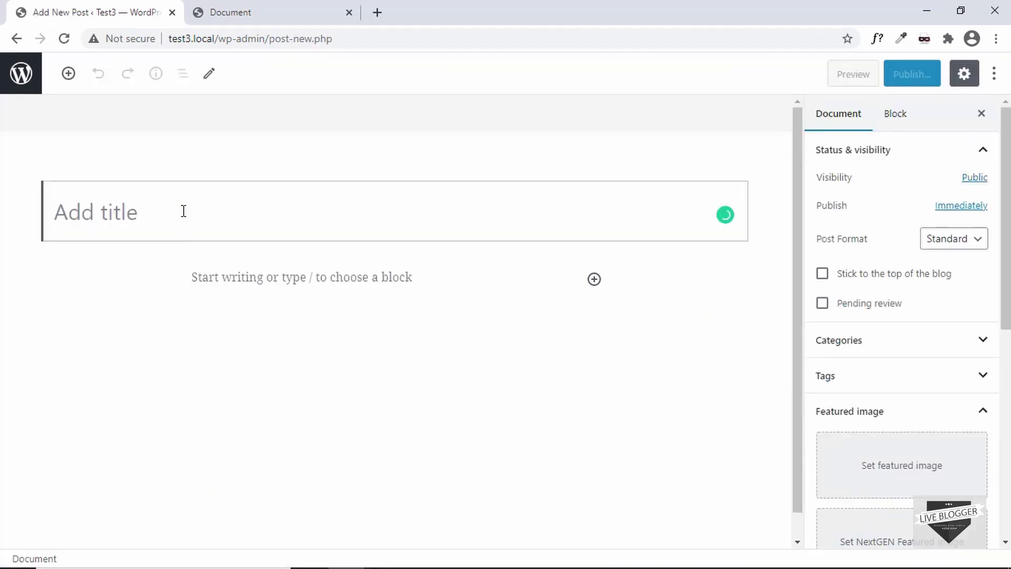
text(Re)
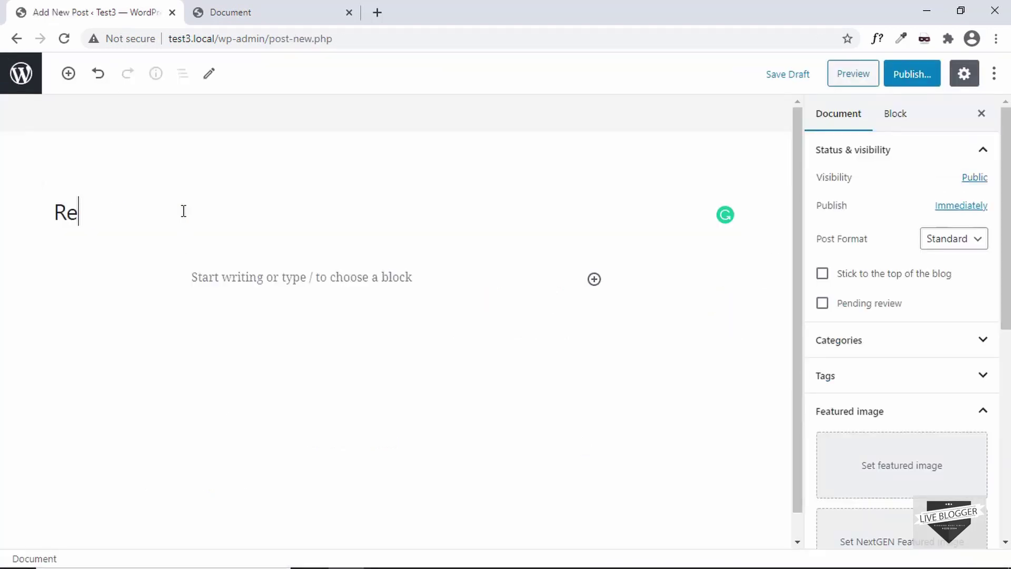
text(view of the)
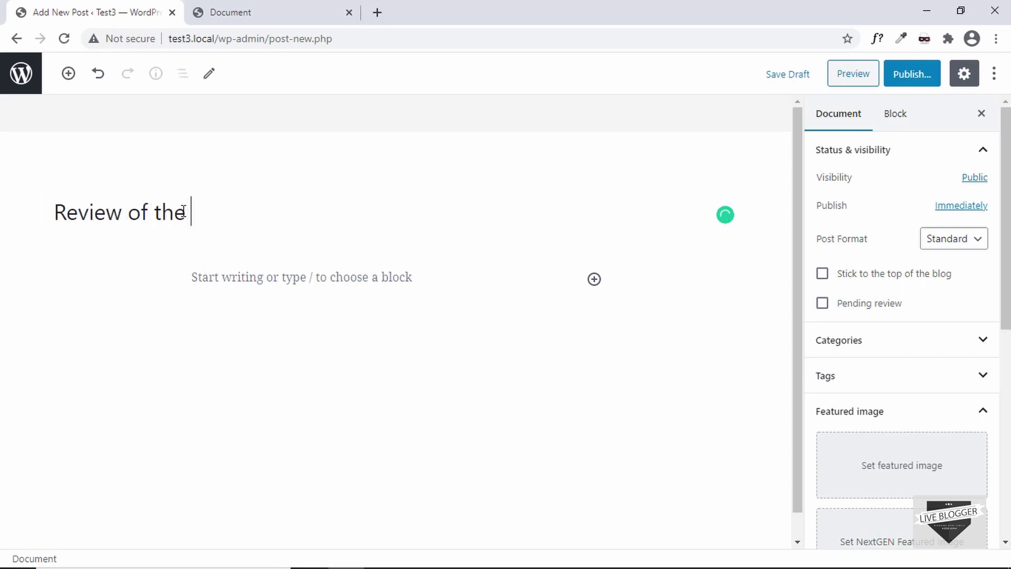
key(BackSpace)
key(BackSpace)
key(BackSpace)
text(The Proeduct)
Step: Generate five Lorem Ipsum paragraphs on lipsum.com and paste the first two into the post body
click(232, 281)
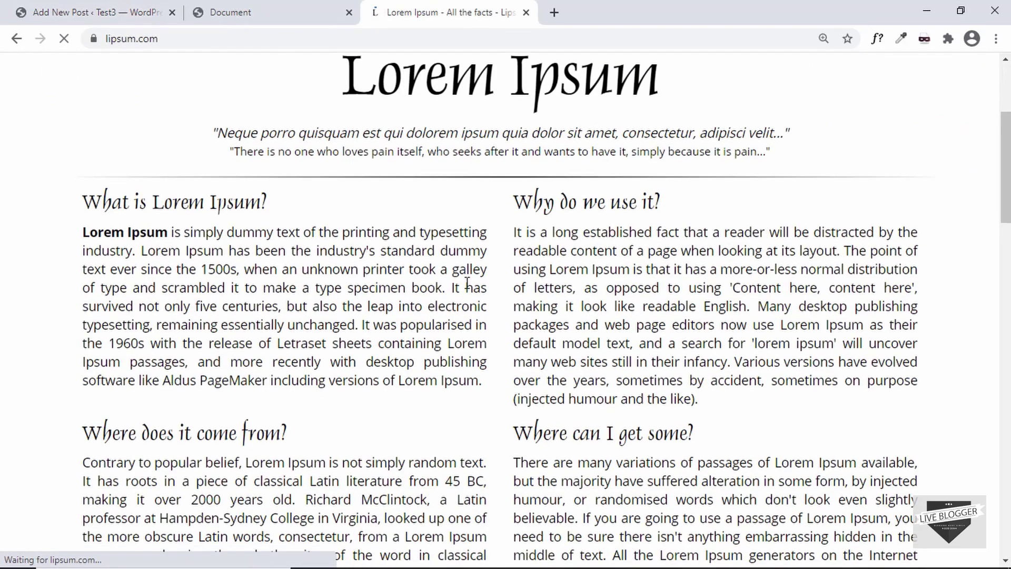
scroll(467, 284, down, 6)
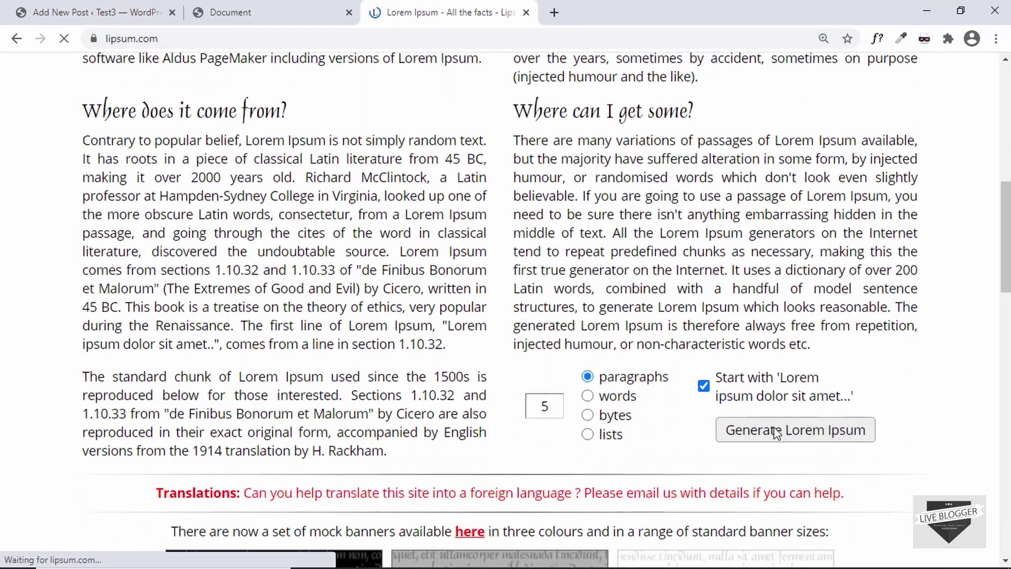
click(773, 431)
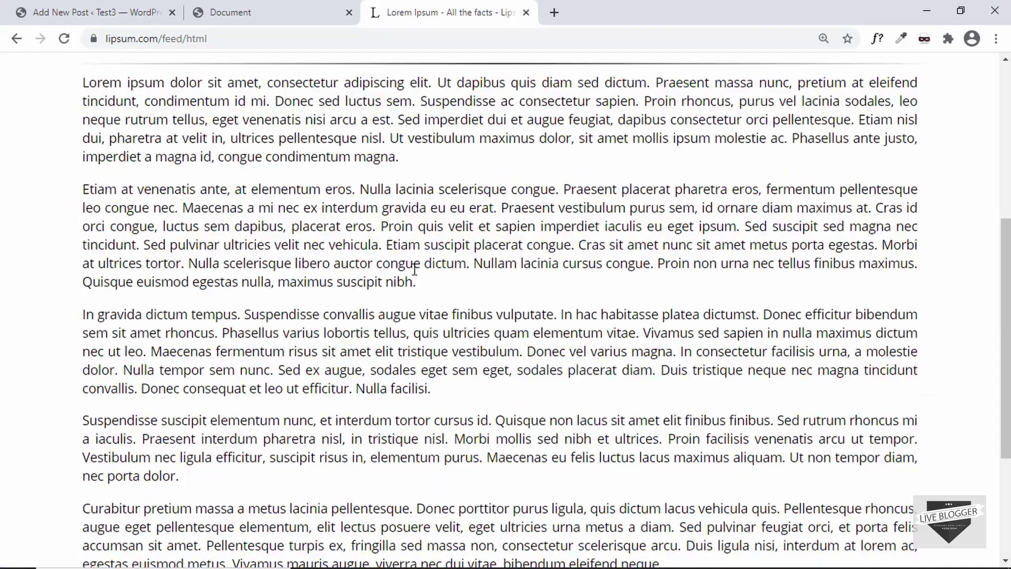
drag(83, 82, 421, 286)
key(ctrl+1)
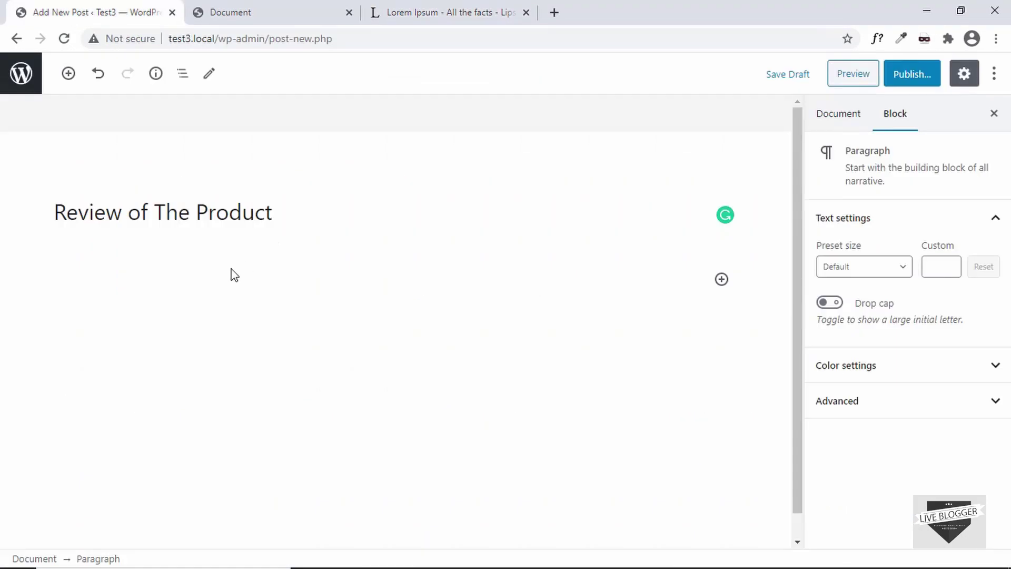
key(ctrl+v)
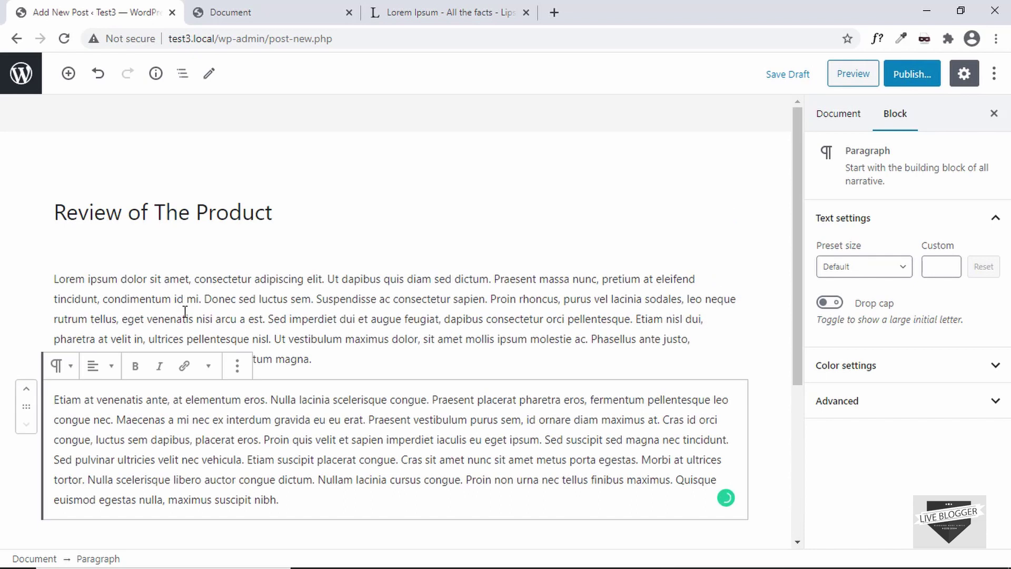
Step: Add an empty paragraph below the second Lorem Ipsum paragraph
click(210, 303)
click(221, 439)
scroll(237, 422, down, 3)
click(299, 369)
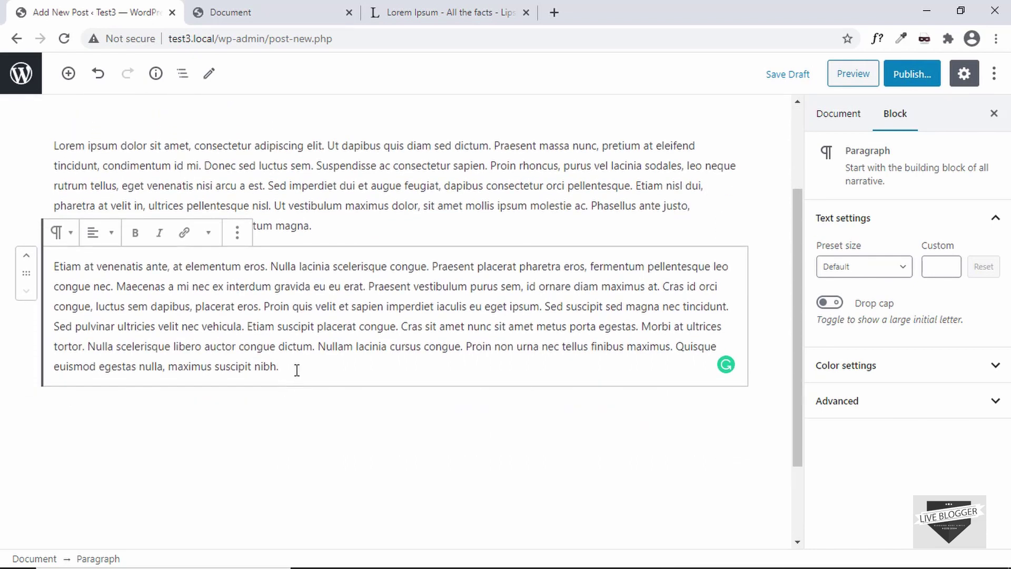
key(Return)
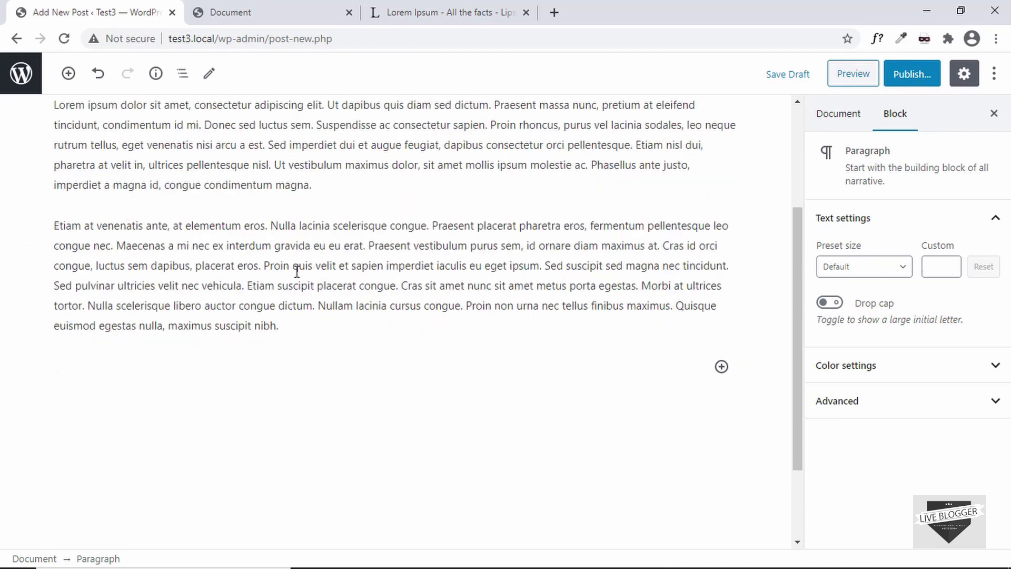
Step: Close the Lorem Ipsum page and turn the post's empty paragraph into a Custom HTML block
click(259, 8)
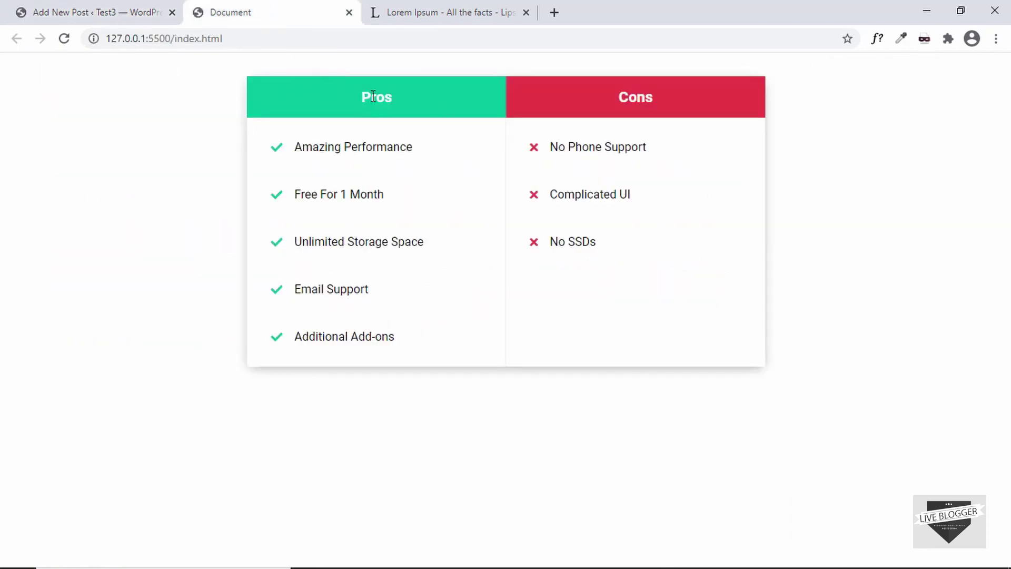
click(526, 12)
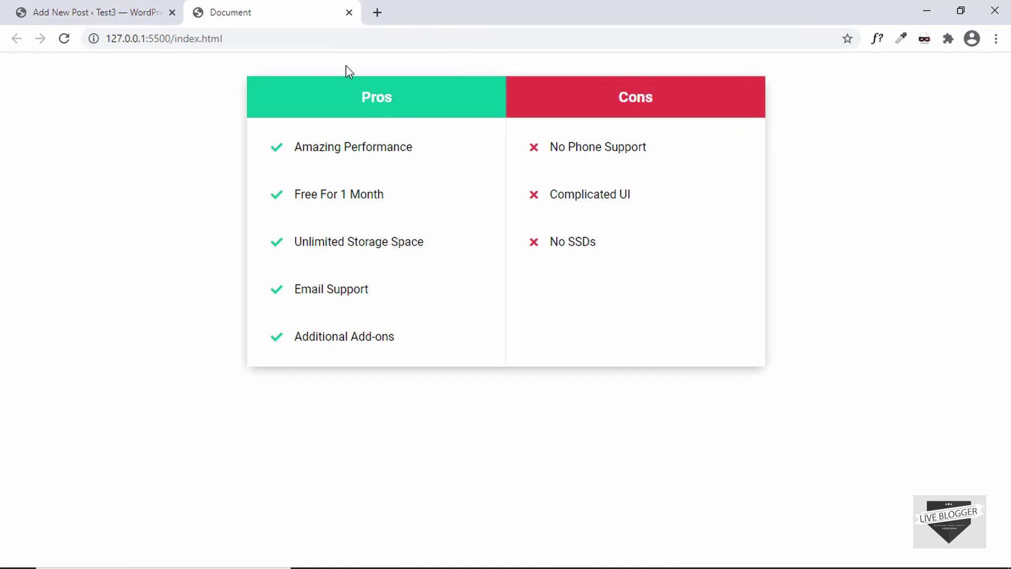
click(179, 11)
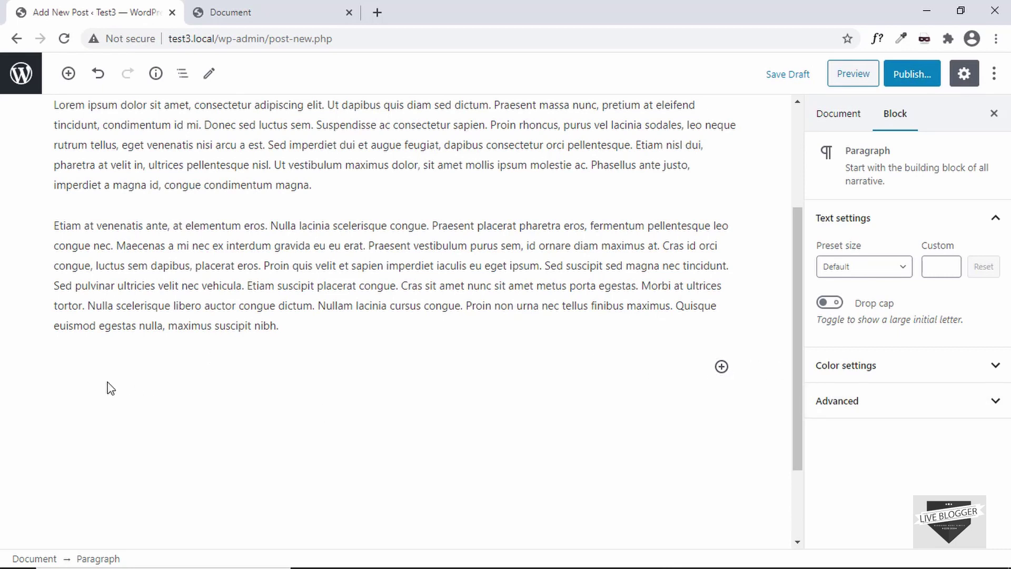
text(/html)
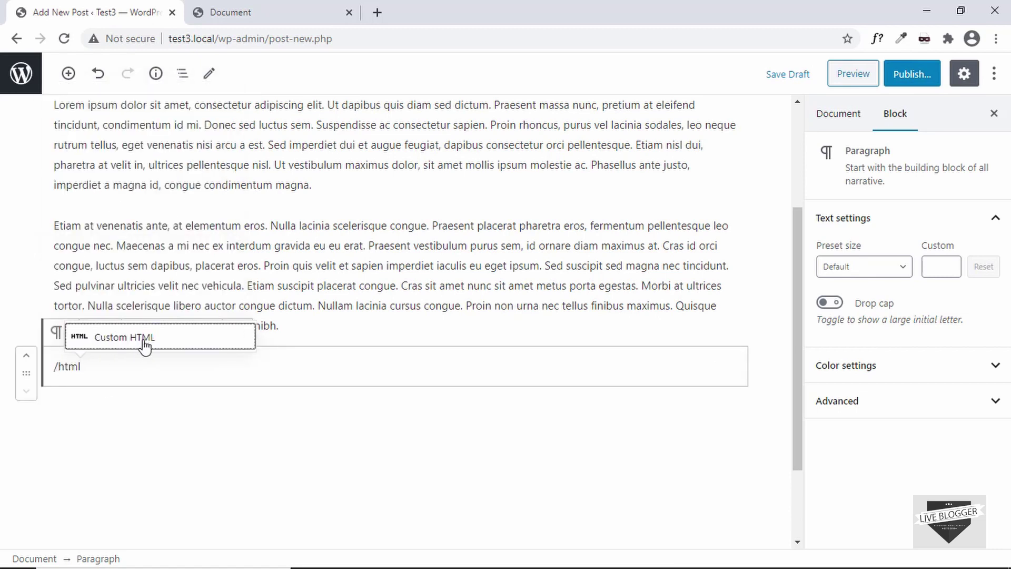
click(180, 342)
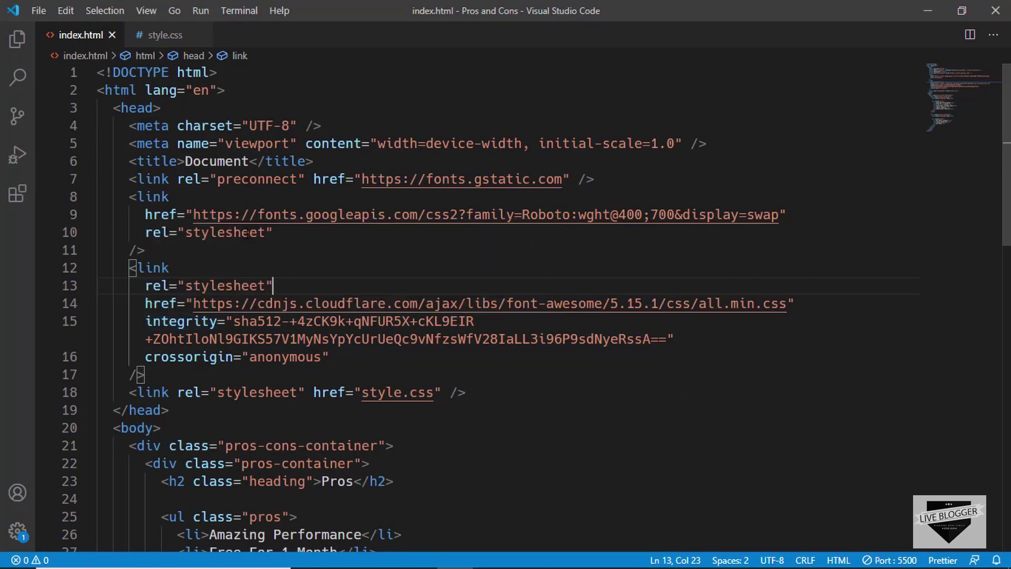
Step: Copy the whole pros-cons-container div from index.html in Visual Studio Code and paste it into the post's Custom HTML block
scroll(247, 233, down, 5)
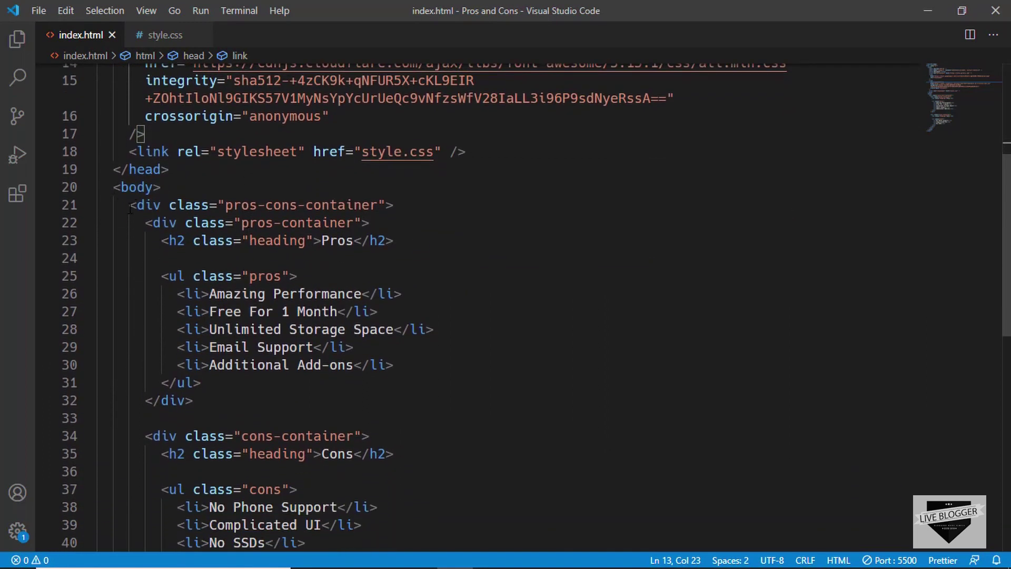
click(130, 208)
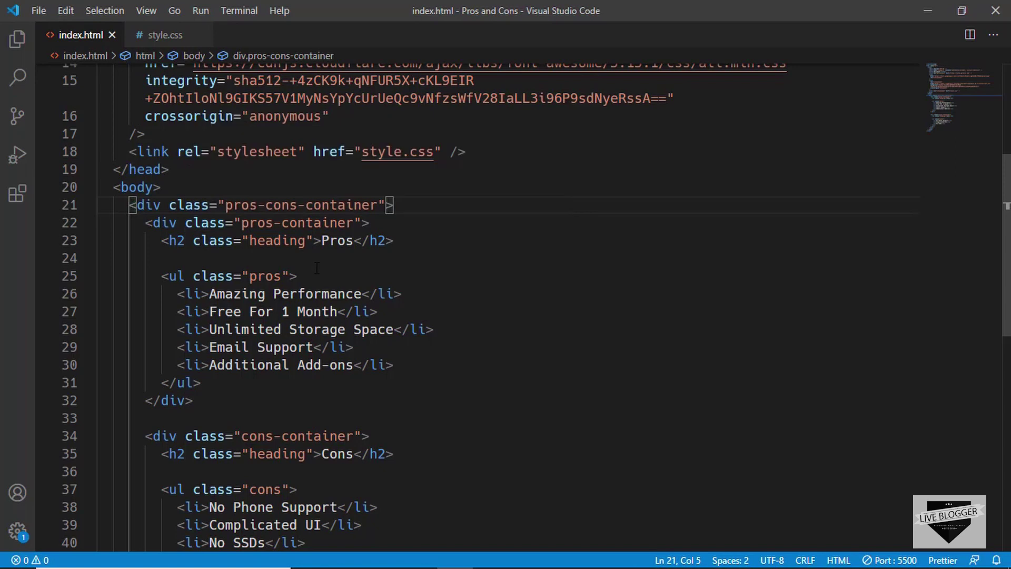
scroll(317, 268, down, 7)
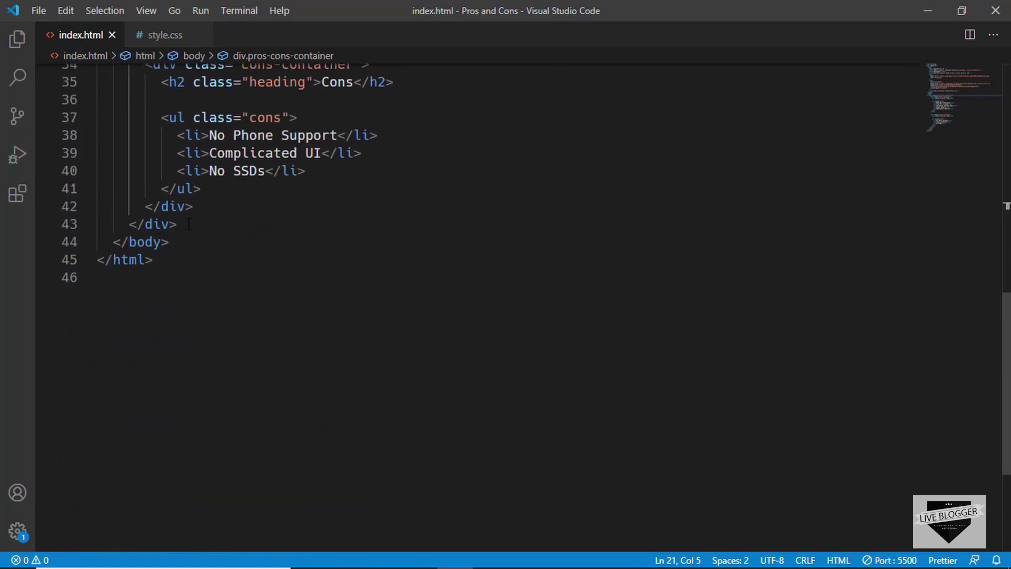
shift+click(188, 224)
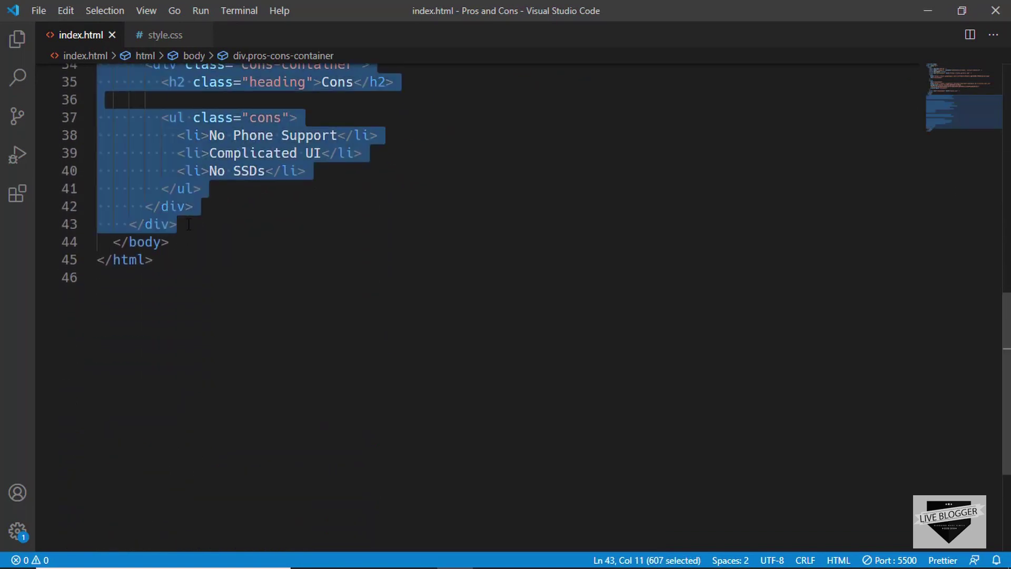
key(alt+Tab)
key(ctrl+v)
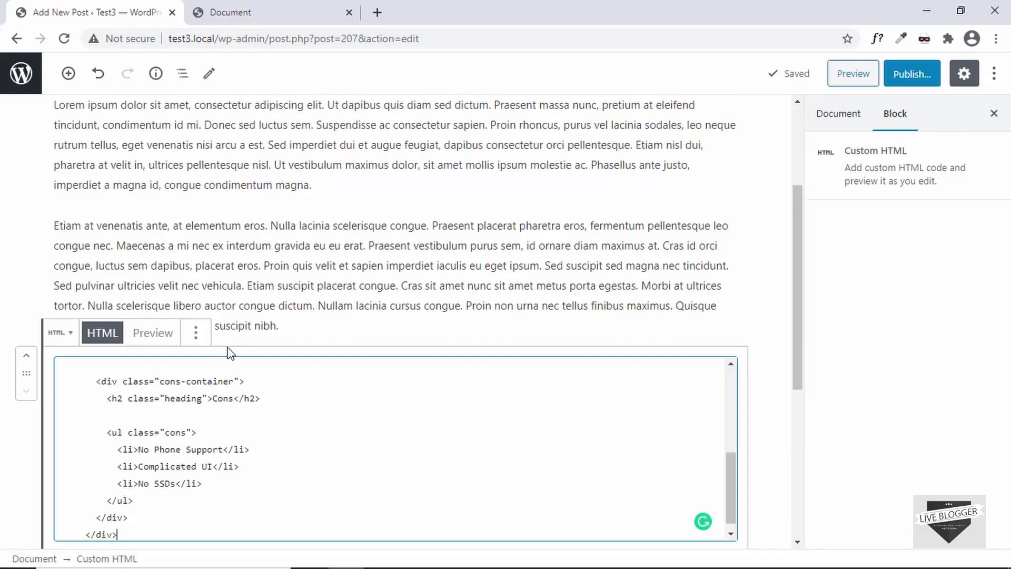
Step: Examine the pros and cons list items in the pasted HTML code
scroll(148, 402, up, 3)
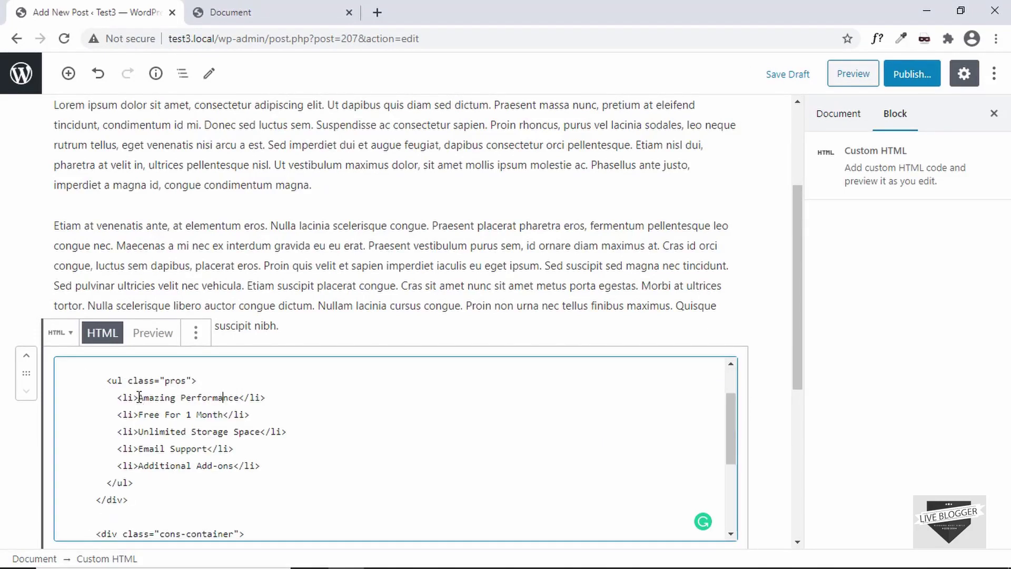
mouse_move(138, 397)
mouse_down()
mouse_move(237, 403)
mouse_move(129, 399)
mouse_move(138, 399)
mouse_up()
scroll(275, 437, down, 1)
click(276, 437)
drag(275, 437, 119, 437)
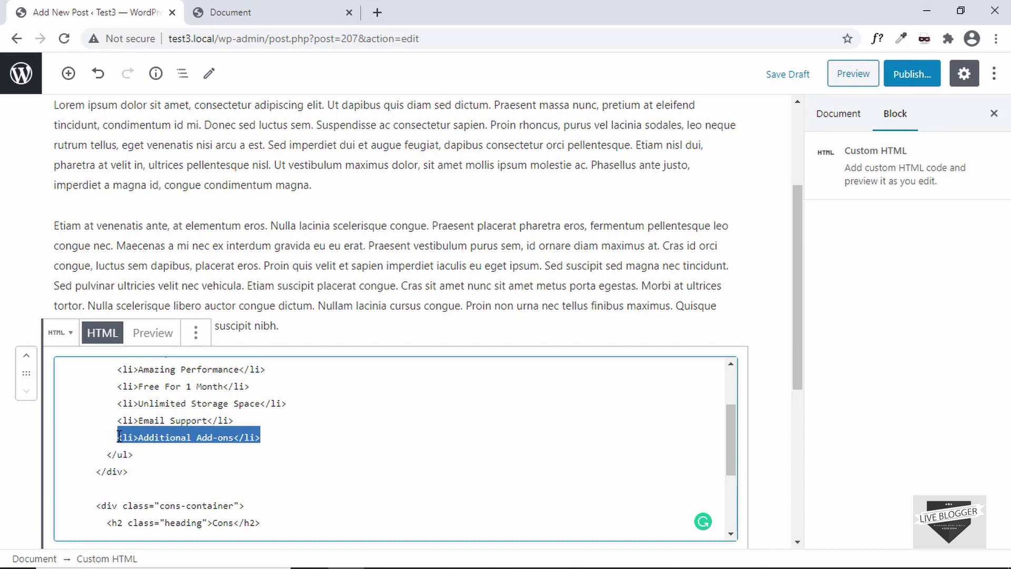
click(278, 436)
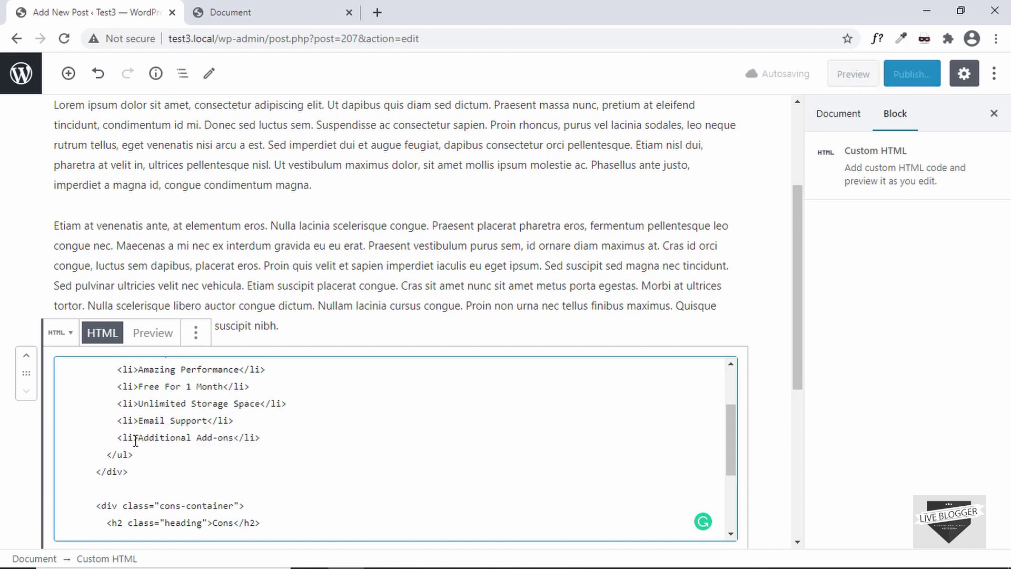
drag(134, 437, 241, 442)
click(300, 429)
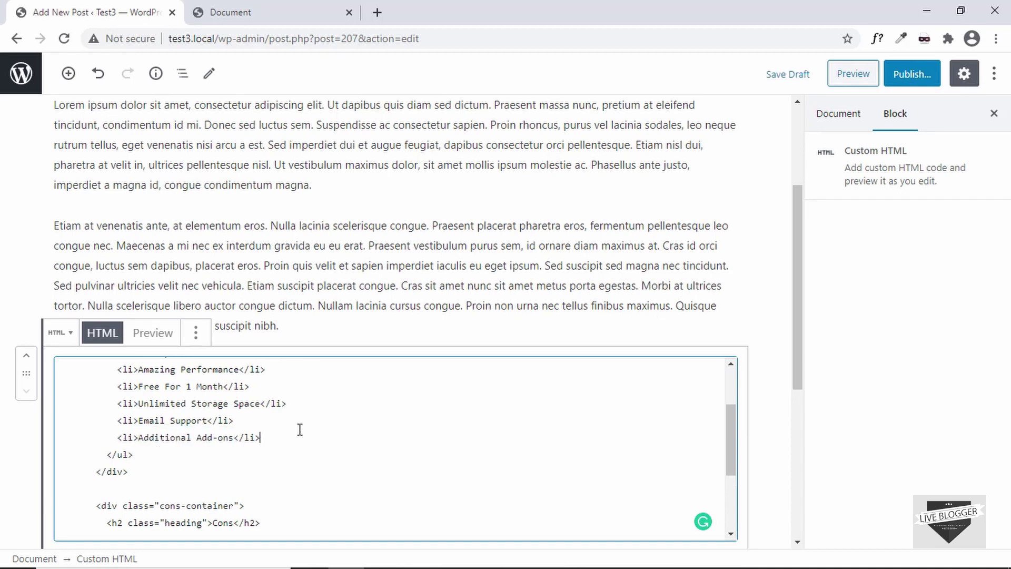
scroll(300, 430, down, 3)
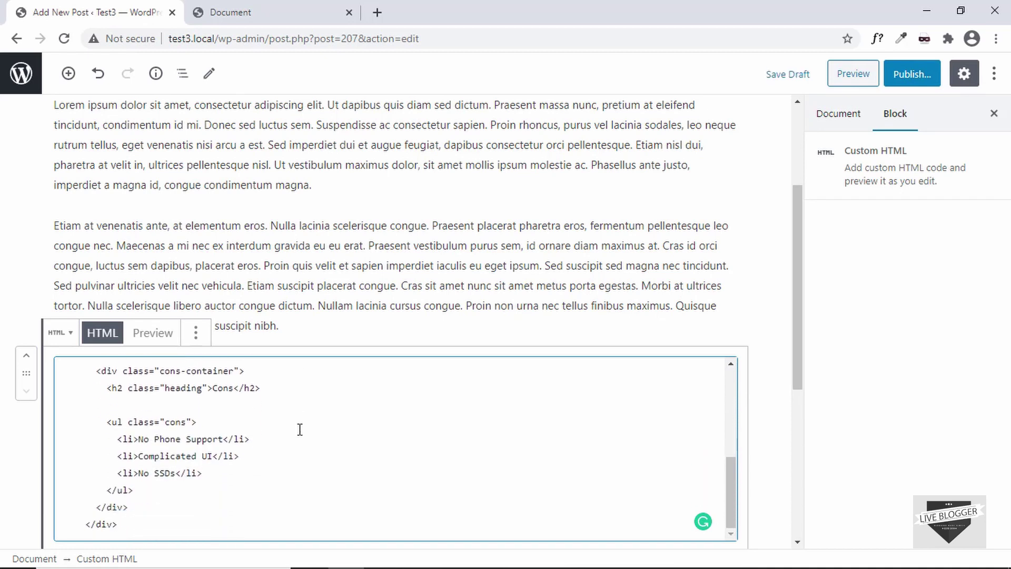
scroll(269, 461, up, 5)
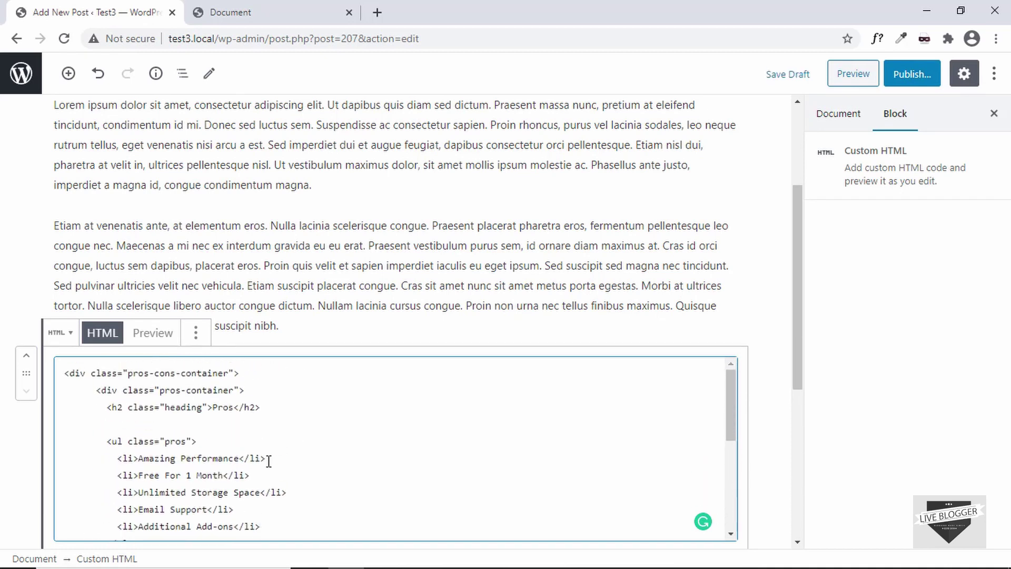
scroll(268, 462, down, 2)
scroll(269, 462, down, 2)
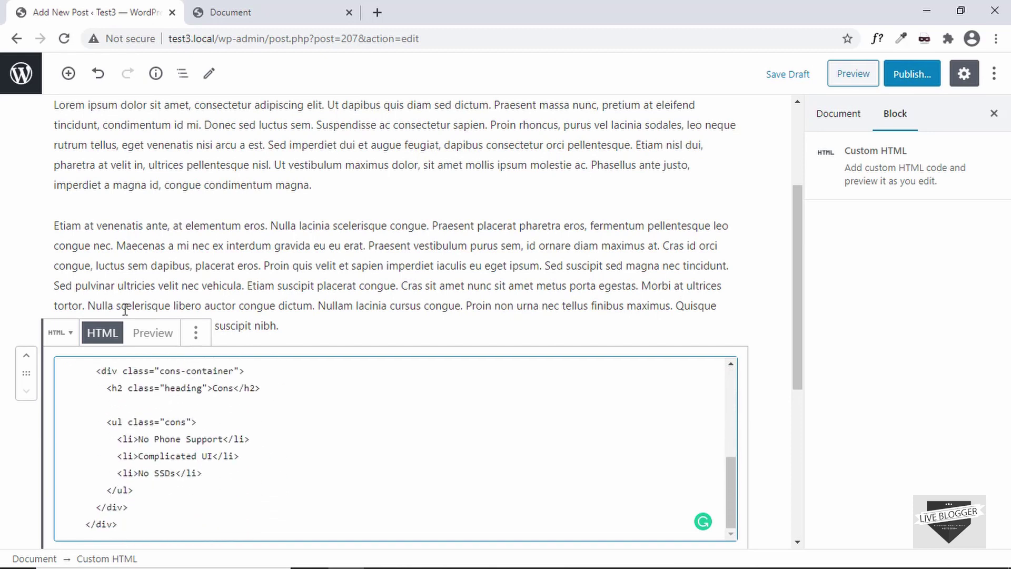
Step: Preview the Custom HTML block's pros and cons lists, and return to its code view
click(152, 336)
scroll(241, 417, down, 4)
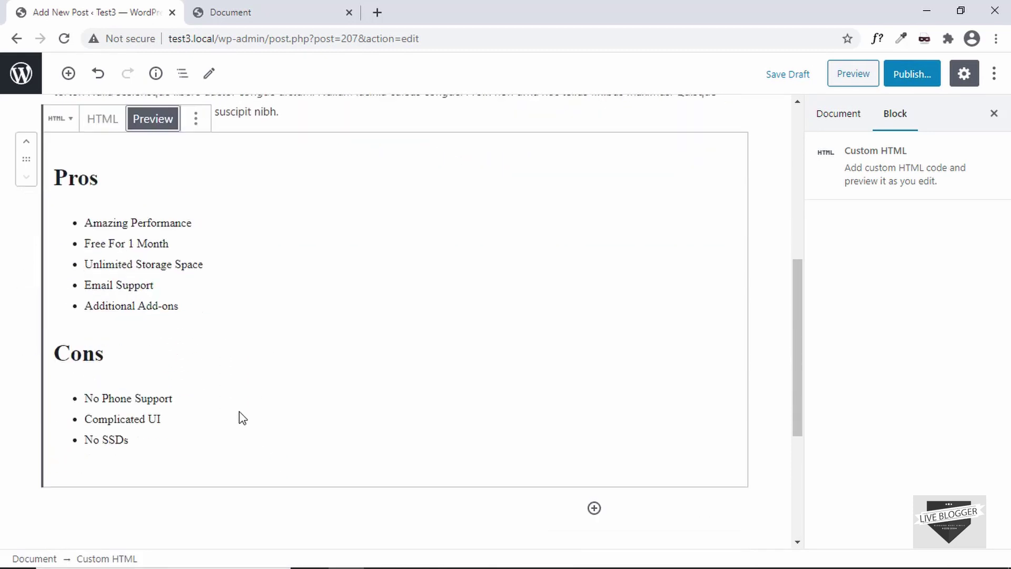
scroll(240, 414, up, 3)
click(106, 248)
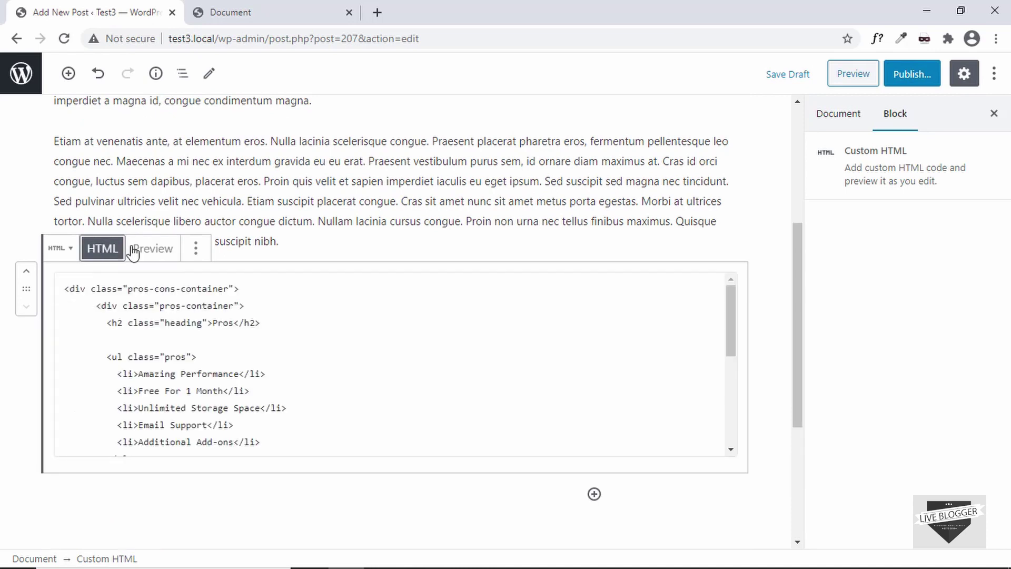
Step: Publish the review post immediately with public visibility
scroll(323, 302, down, 2)
scroll(396, 273, up, 2)
click(916, 76)
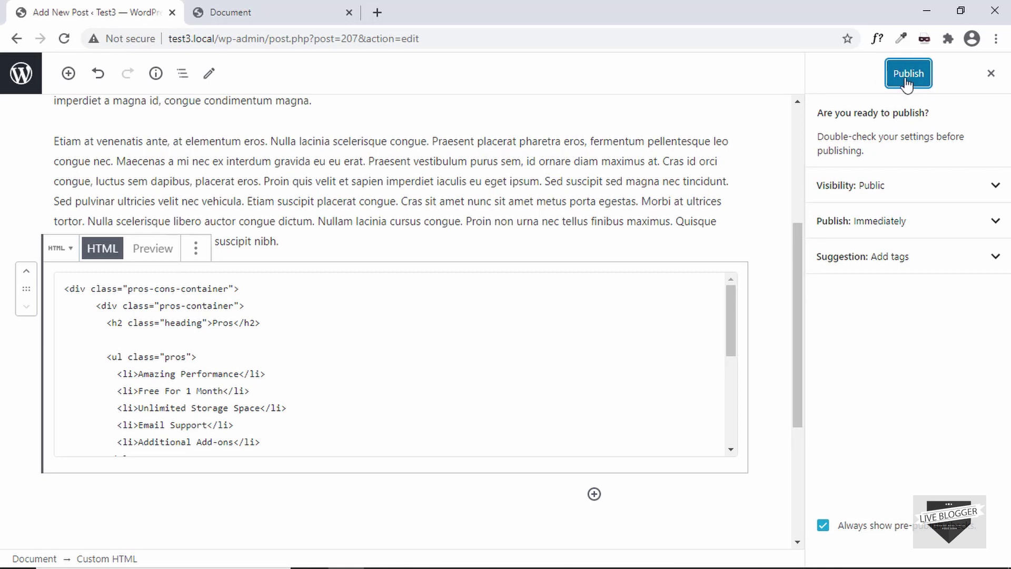
click(907, 79)
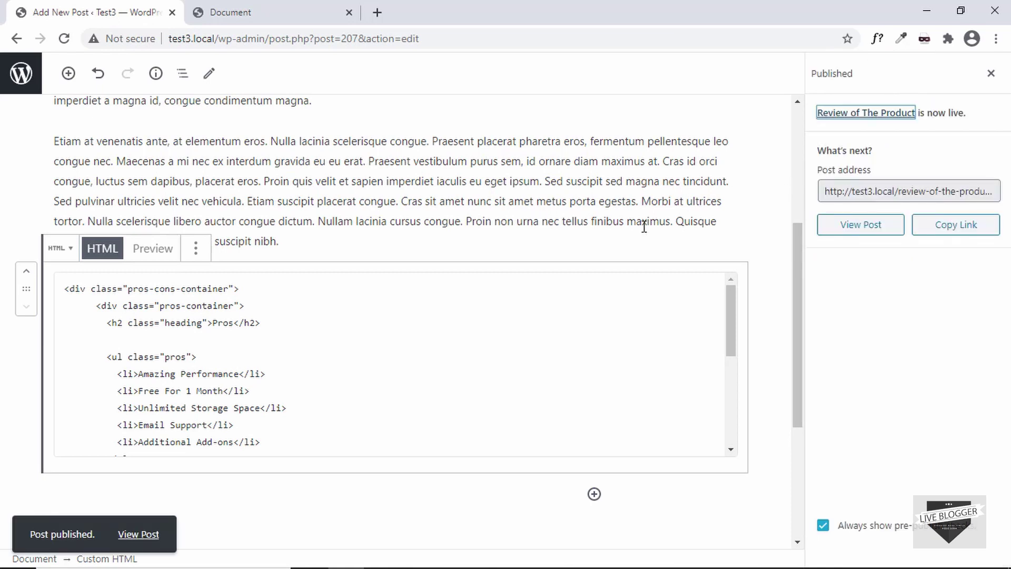
Step: View the published review post and compare its pros and cons lists with the styled demo page
click(851, 231)
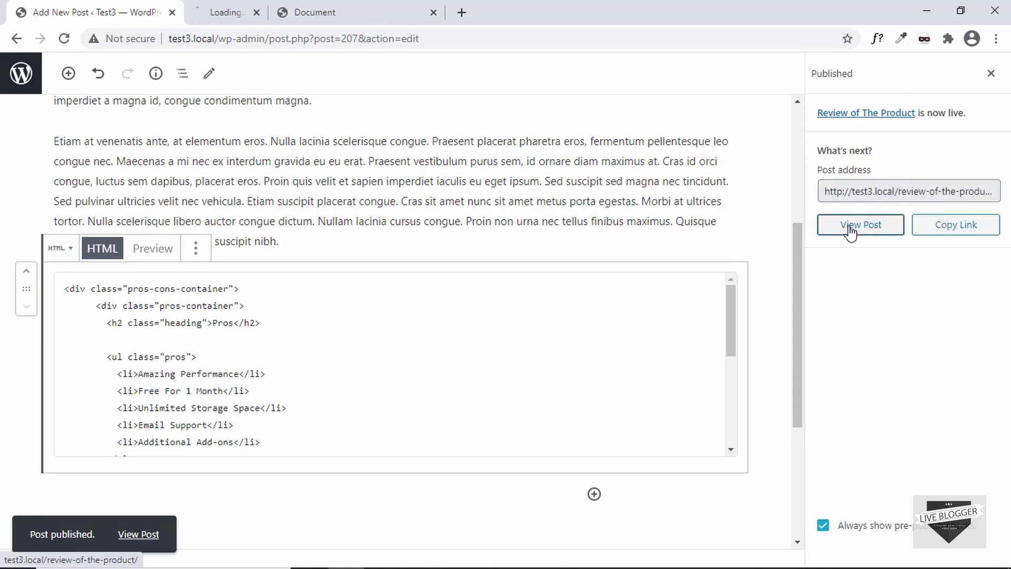
scroll(343, 248, down, 4)
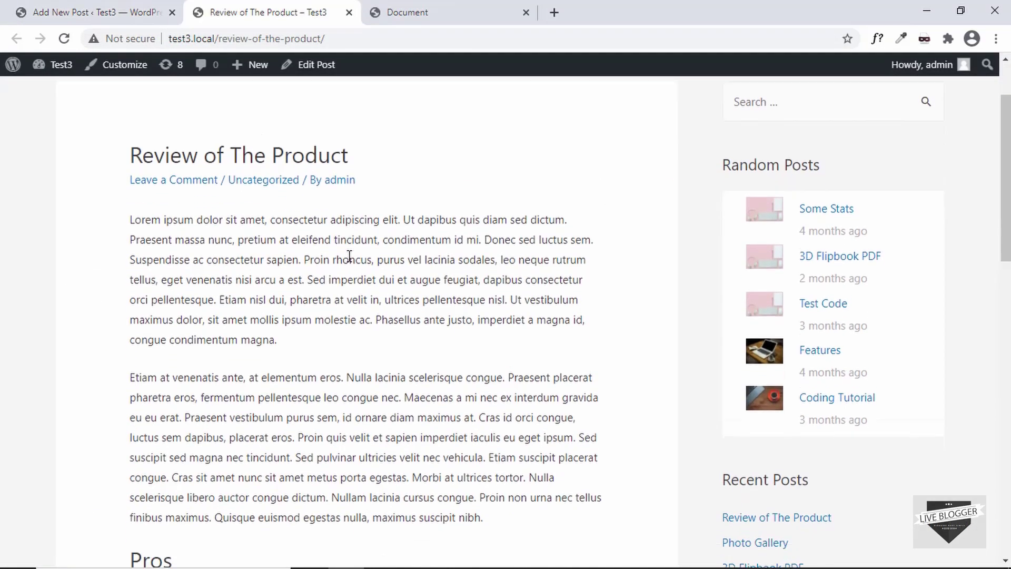
scroll(349, 256, down, 5)
scroll(218, 244, down, 1)
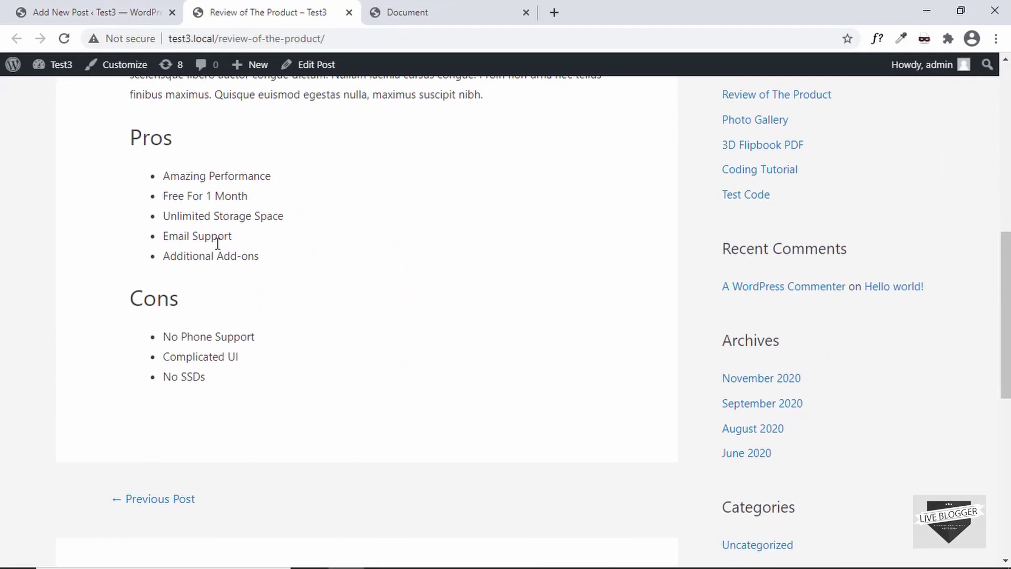
scroll(260, 162, up, 1)
click(417, 6)
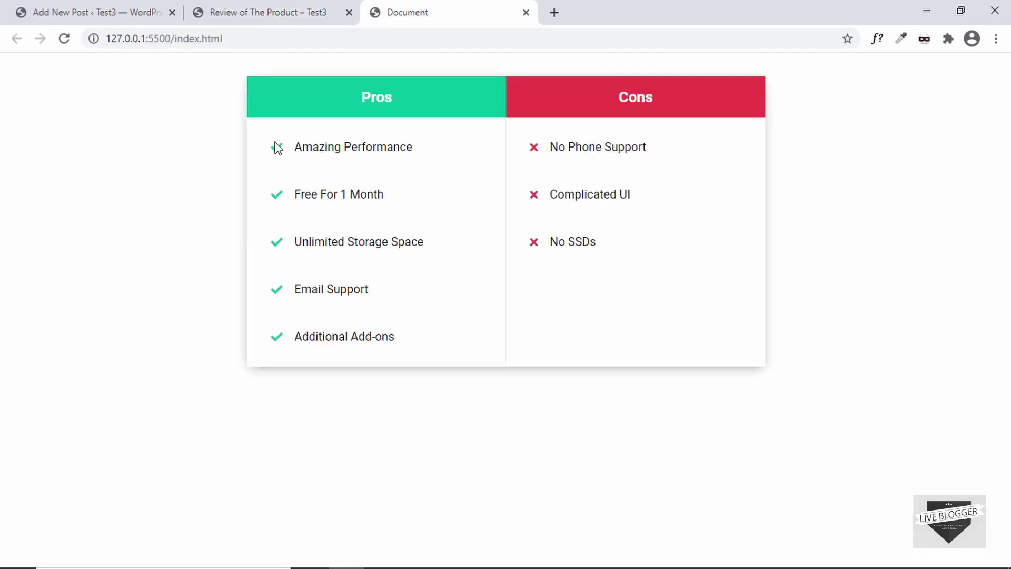
click(259, 9)
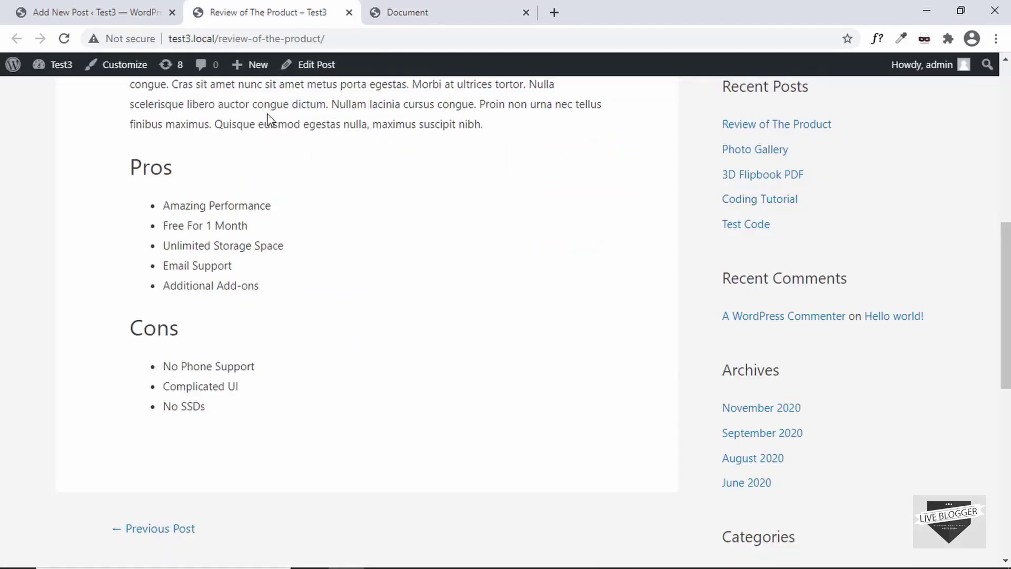
Step: Leave the post editor and start a new custom CSS code entry titled "Pros and Cons CSS"
click(117, 14)
click(20, 79)
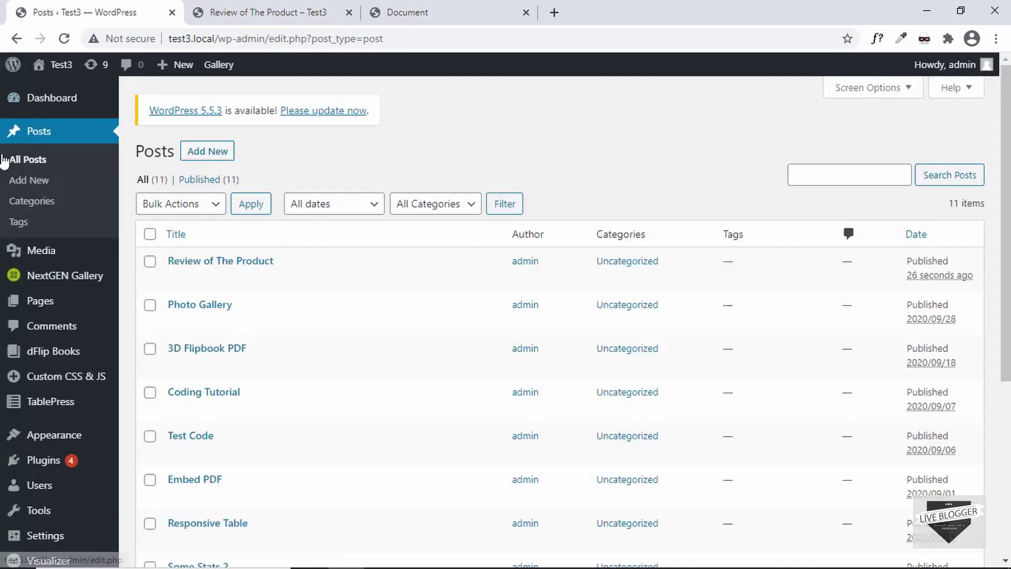
mouse_move(62, 384)
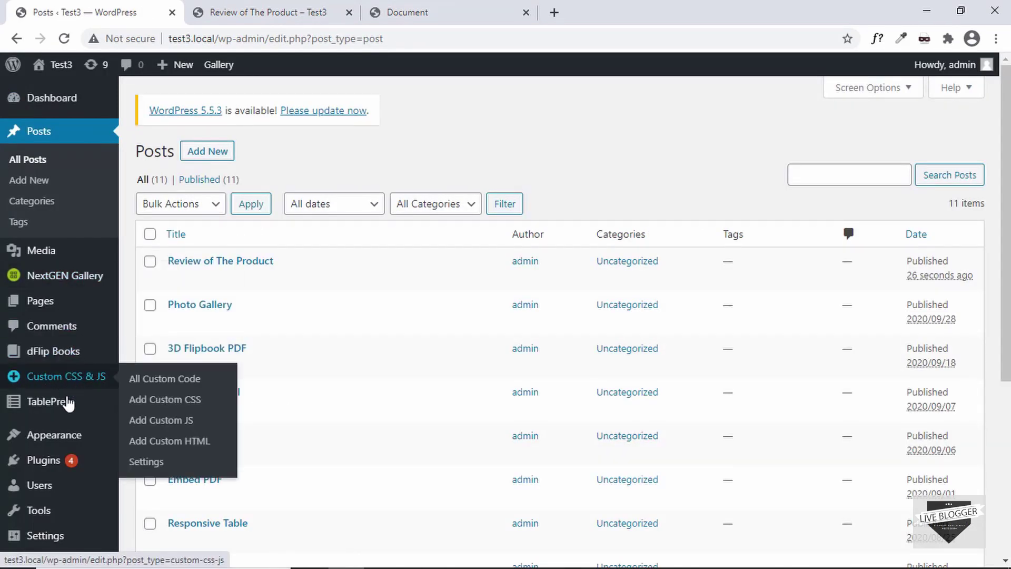
mouse_move(79, 462)
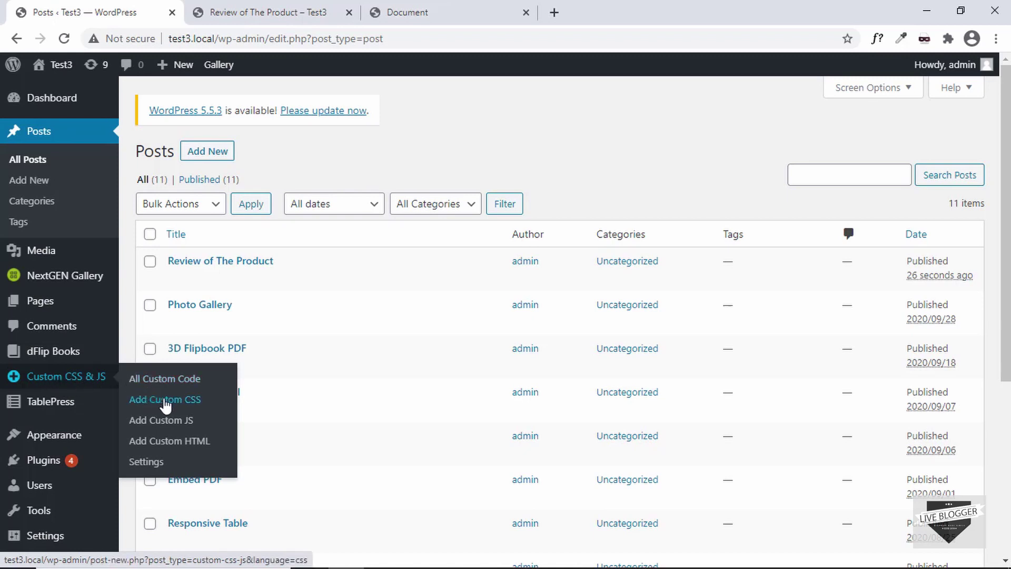
click(188, 408)
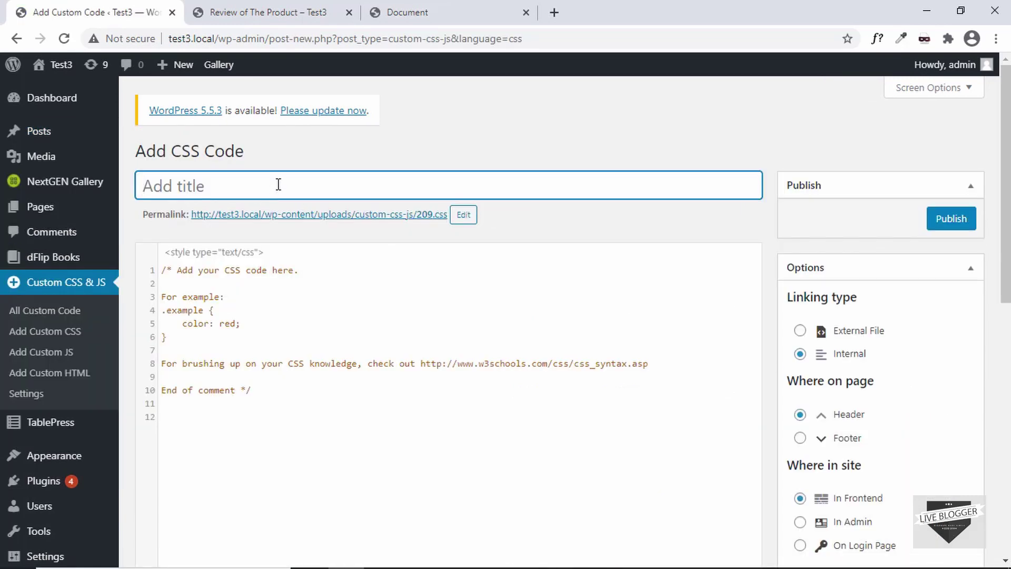
text(Pros and Con)
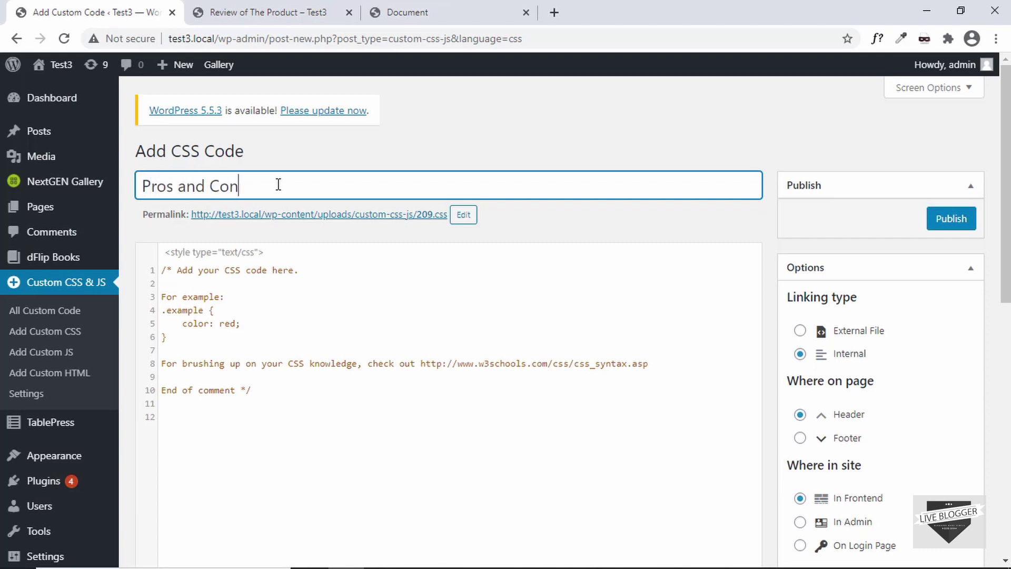
text(s CSS)
Step: Copy all the code of style.css in Visual Studio Code and replace the new CSS entry's placeholder code with it
click(278, 295)
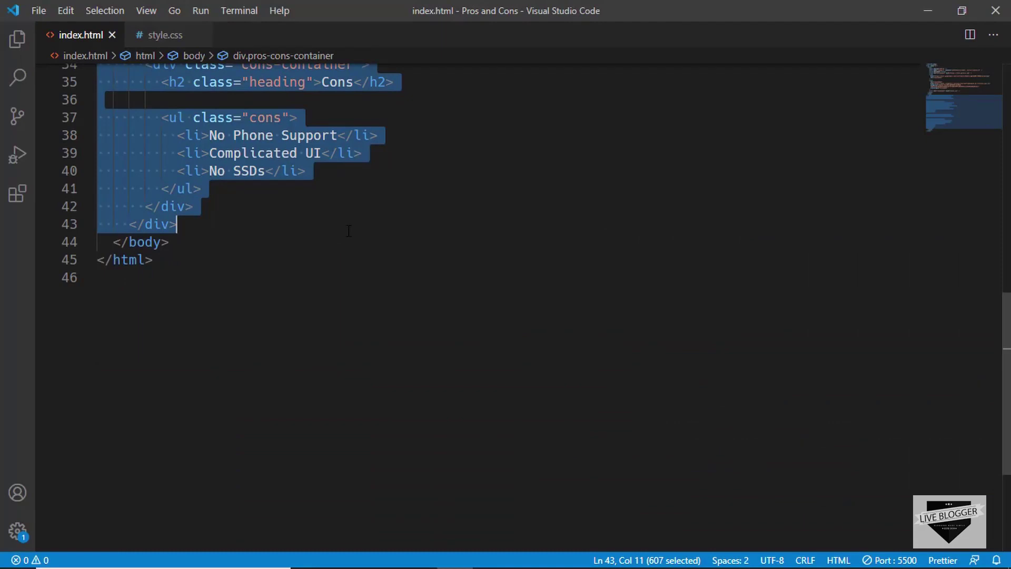
click(274, 189)
click(168, 36)
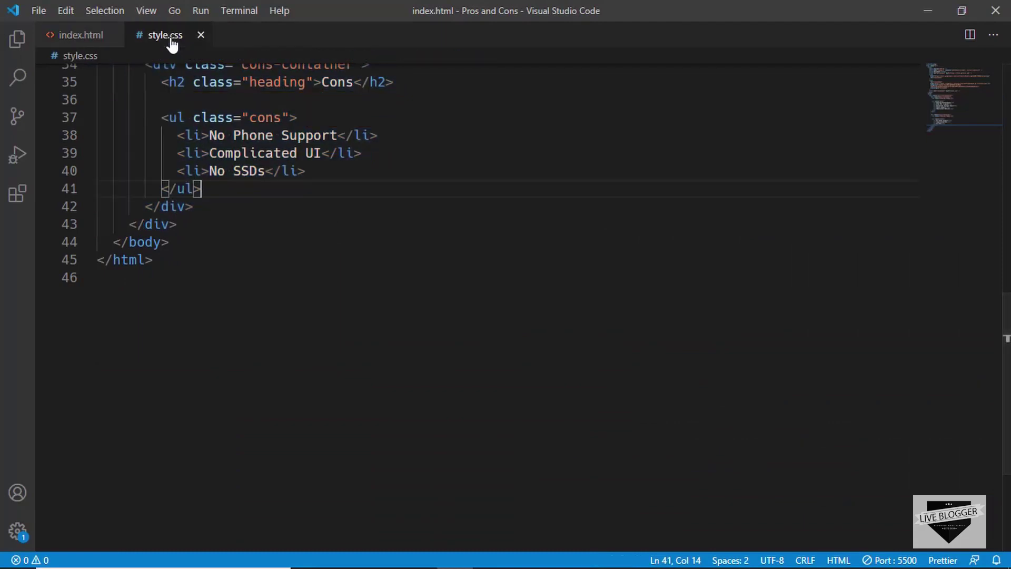
click(344, 131)
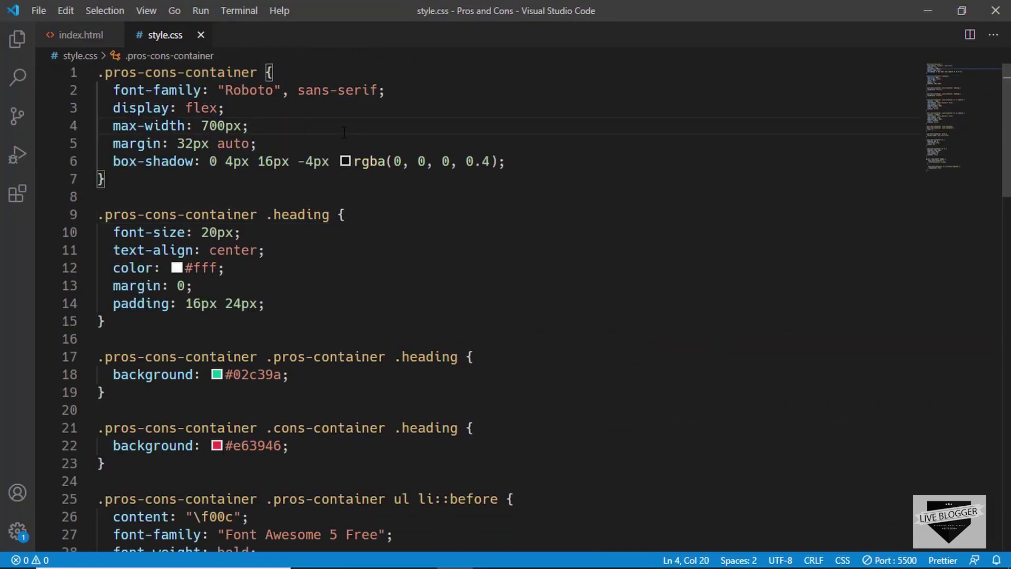
key(ctrl+a)
key(ctrl+c)
key(alt+Tab)
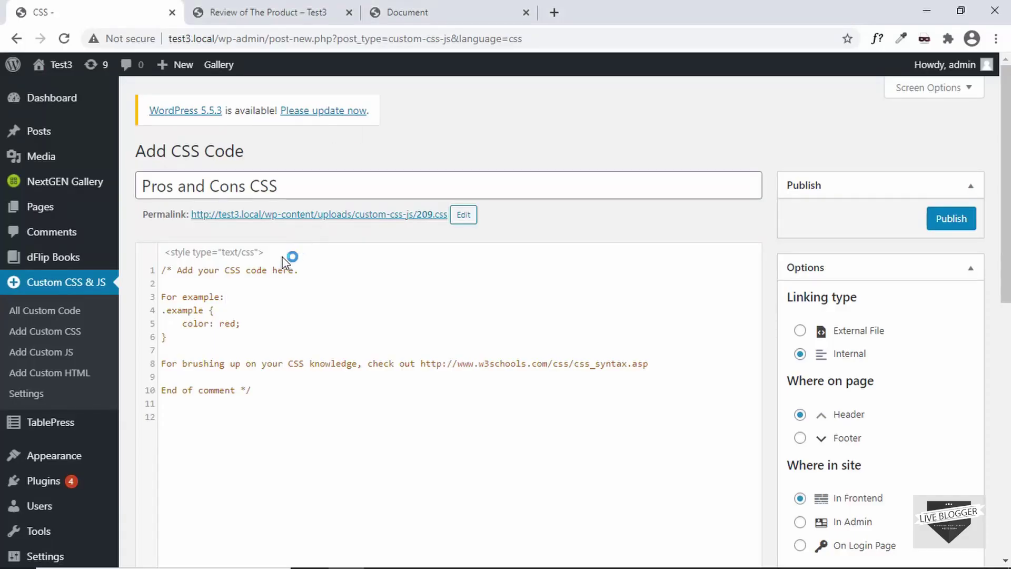
click(253, 293)
key(ctrl+a)
key(ctrl+v)
Step: Publish the CSS code with internal linking, in the header of the site's frontend
scroll(819, 350, up, 2)
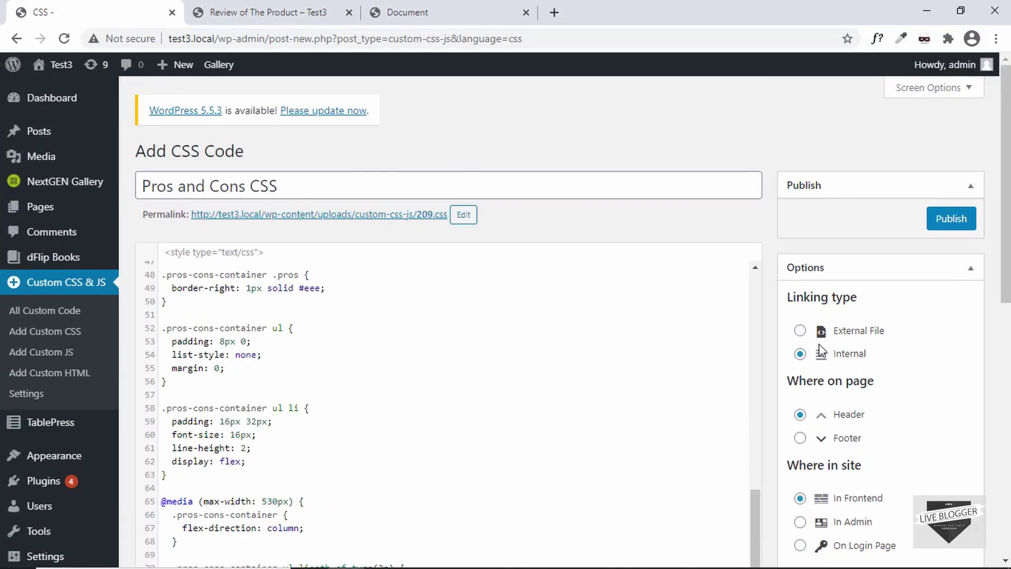
scroll(820, 351, down, 3)
scroll(821, 352, up, 3)
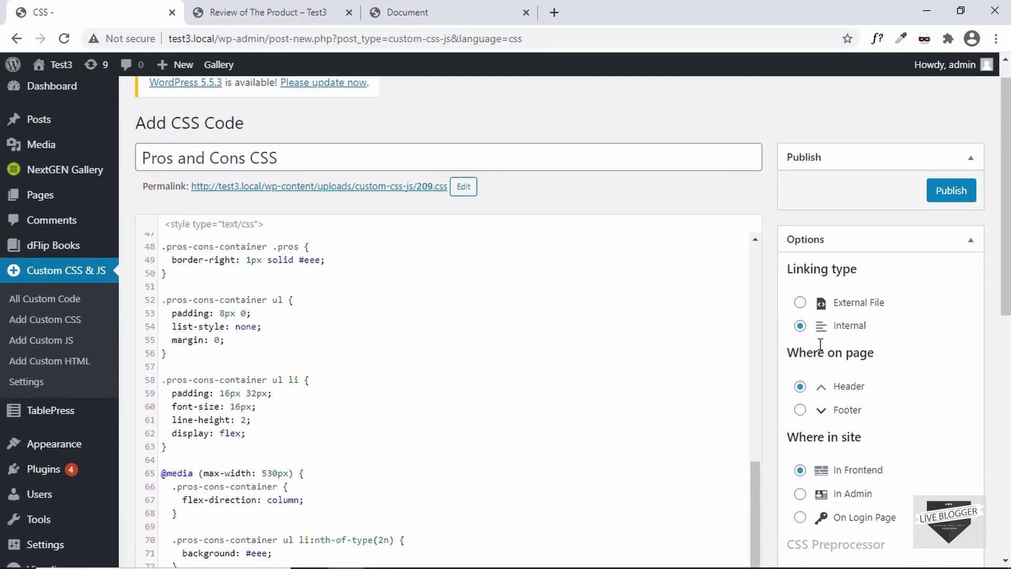
scroll(843, 333, up, 1)
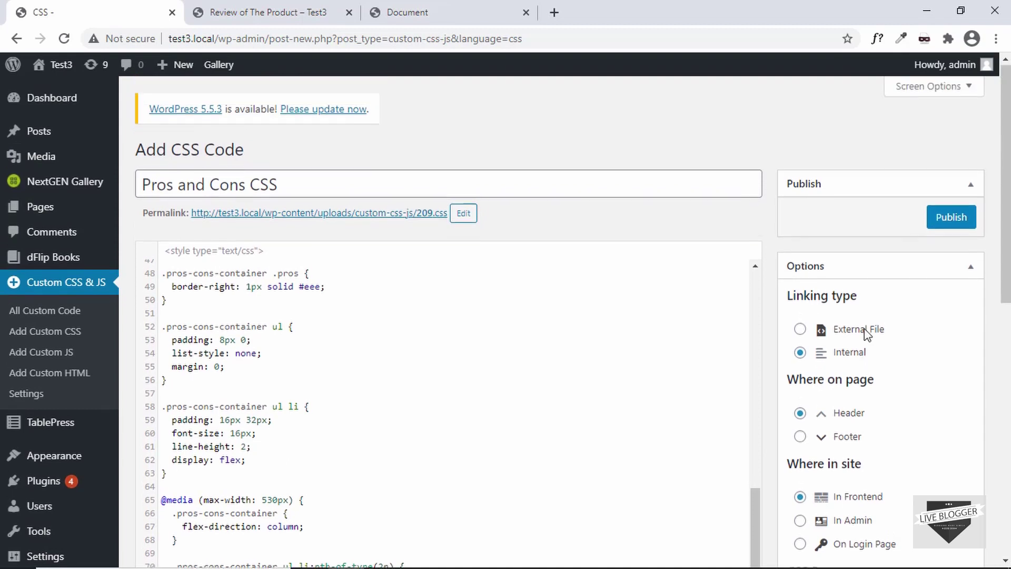
click(951, 229)
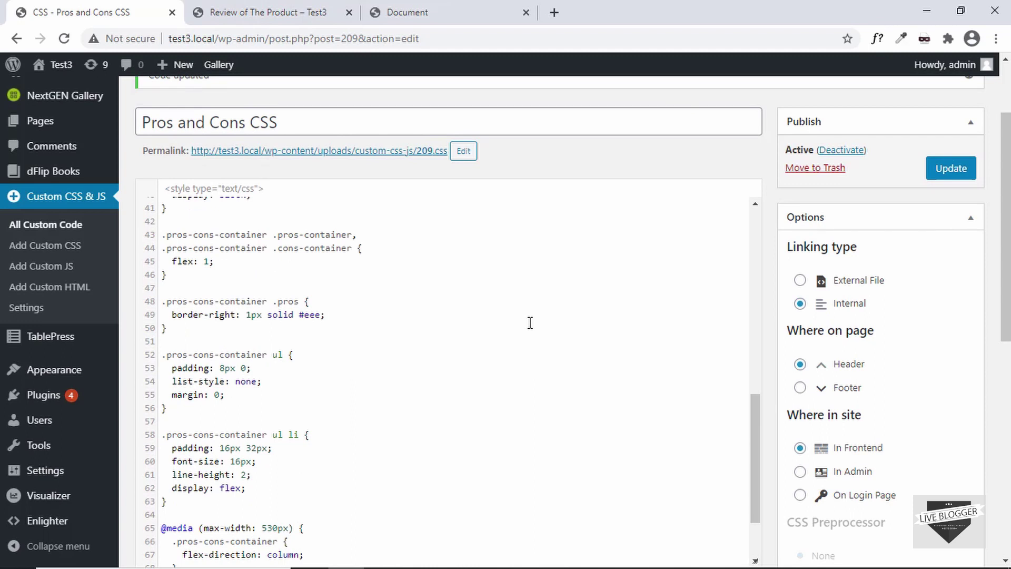
Step: Reload the published review post to check the styling of the pros and cons box
click(260, 8)
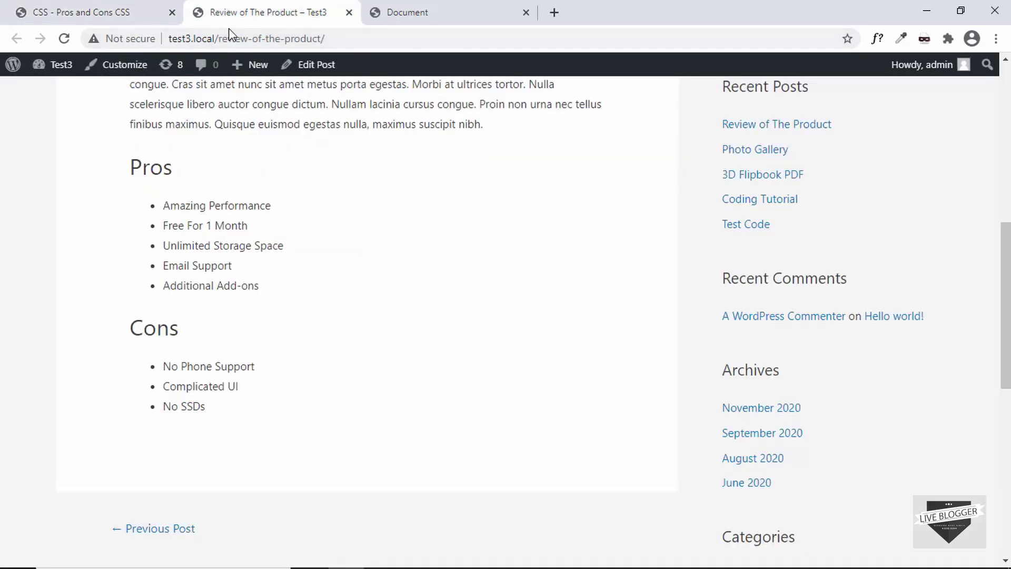
double_click(291, 38)
key(Return)
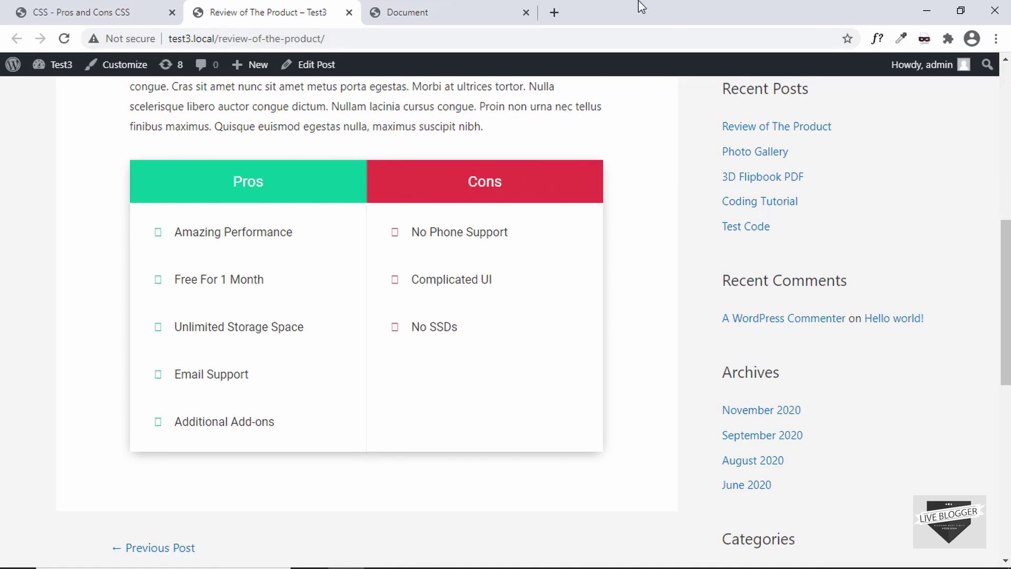
Step: Check the pros and cons box in a narrowed browser window, and compare its list icons with the demo page at full size
drag(663, 18, 560, 32)
scroll(541, 302, down, 5)
scroll(541, 302, down, 3)
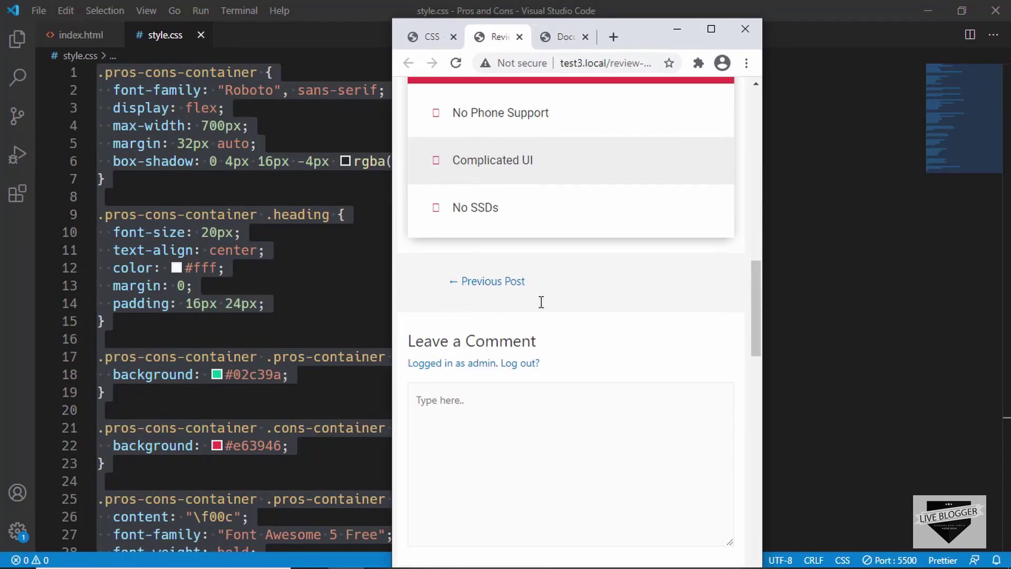
scroll(541, 301, up, 9)
click(711, 29)
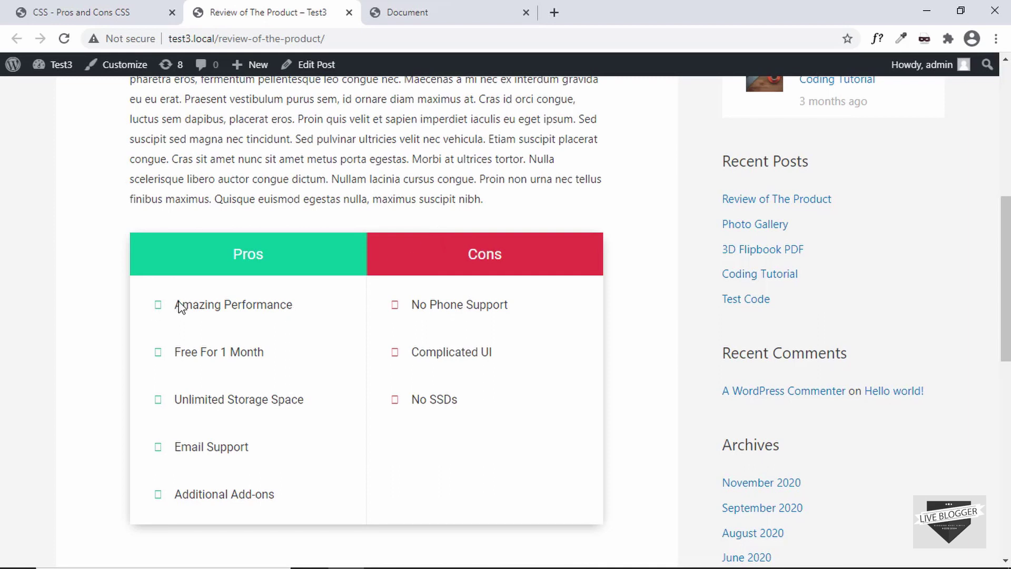
click(420, 8)
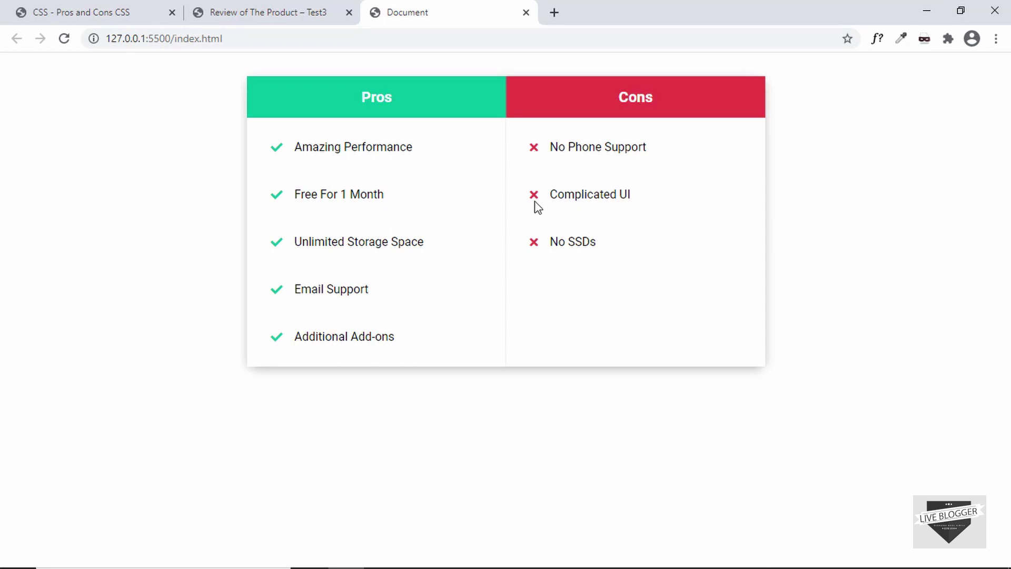
click(288, 23)
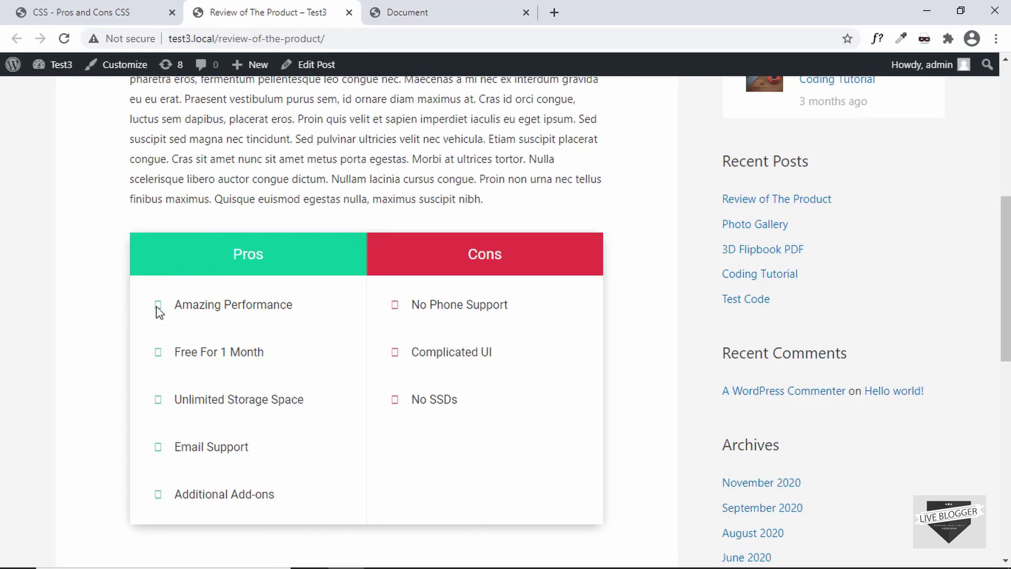
Step: Copy the Font Awesome 5.15.1 stylesheet link tag from the head of index.html in Visual Studio Code, and return to the browser
key(alt+Tab)
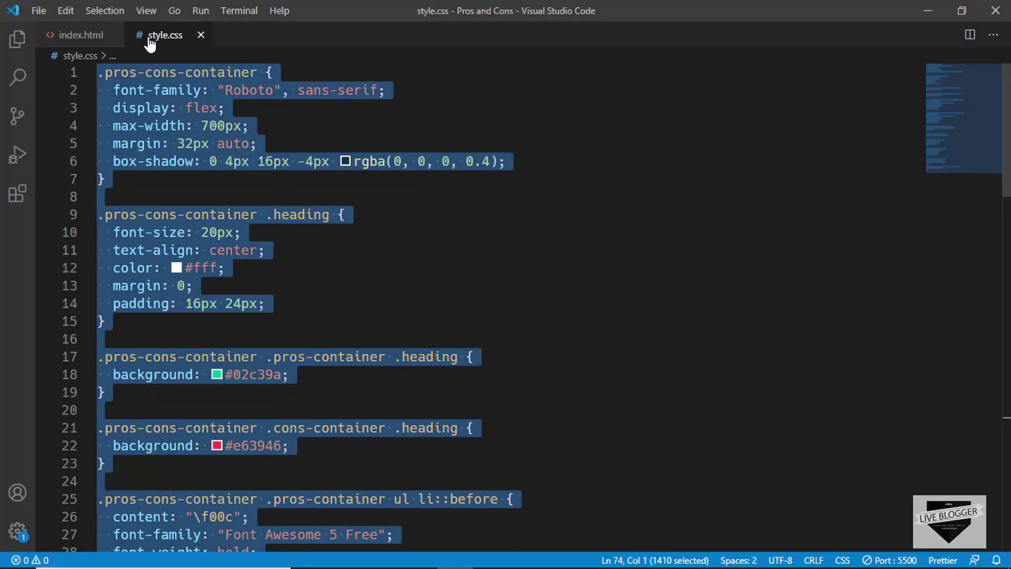
click(65, 37)
scroll(239, 176, up, 10)
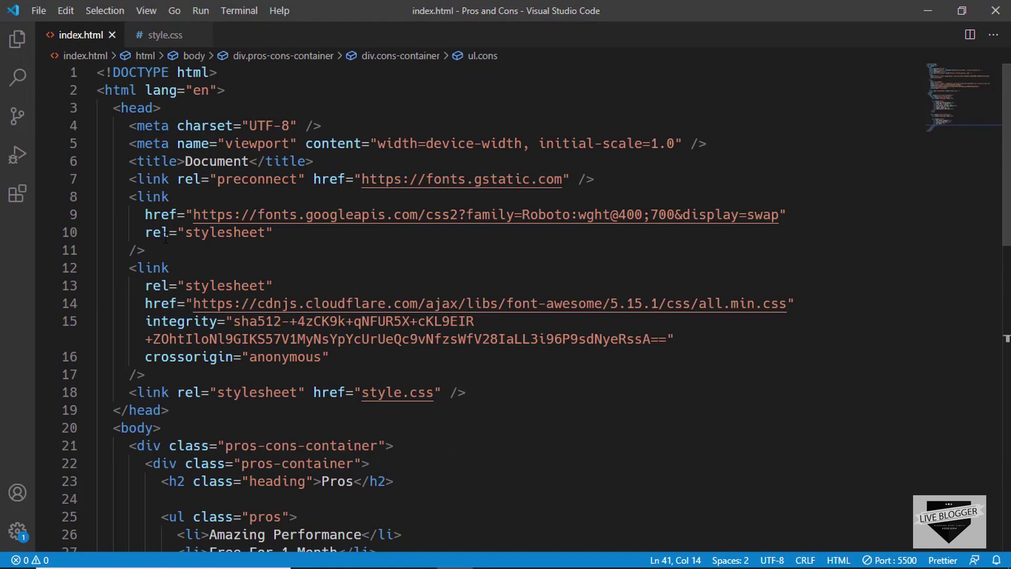
drag(131, 271, 158, 370)
key(ctrl+c)
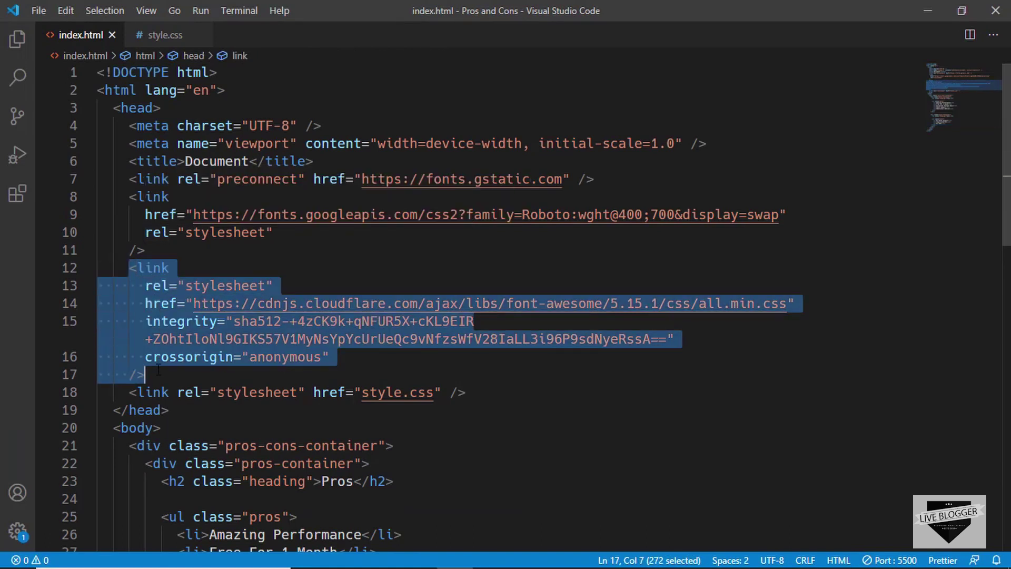
key(alt+Tab)
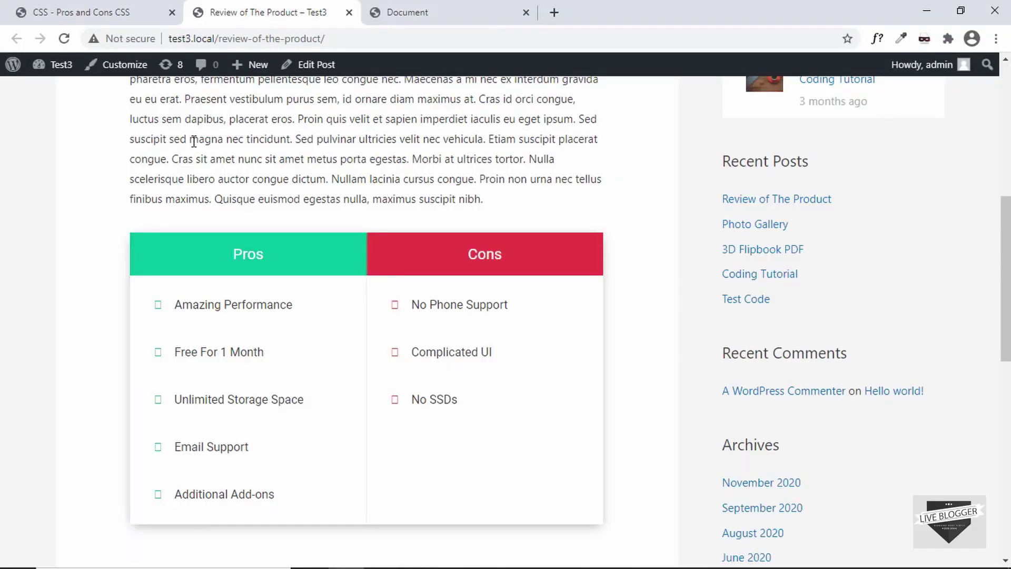
Step: Start a new custom HTML code entry titled "Fontawesome CDN"
click(96, 6)
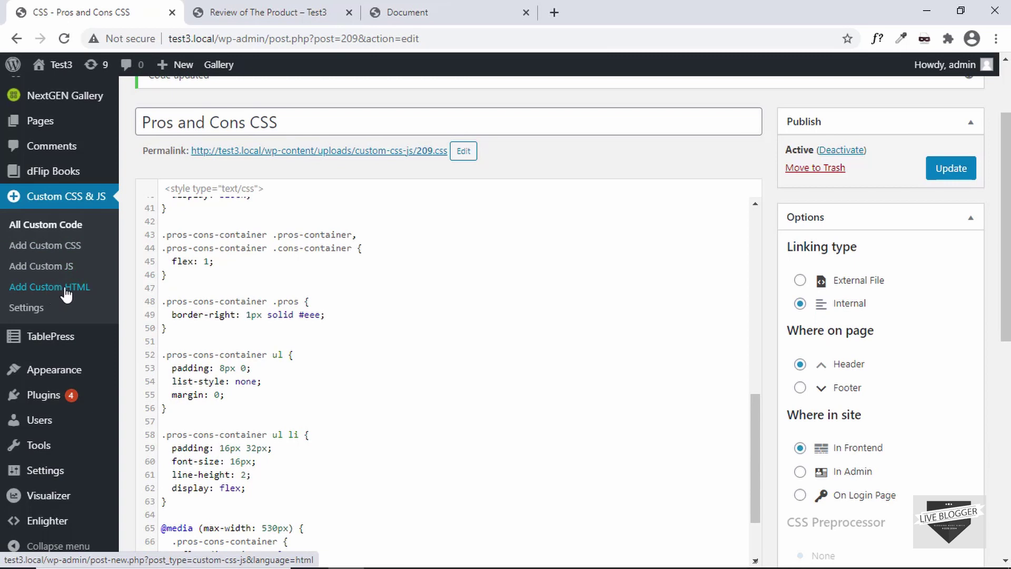
click(65, 291)
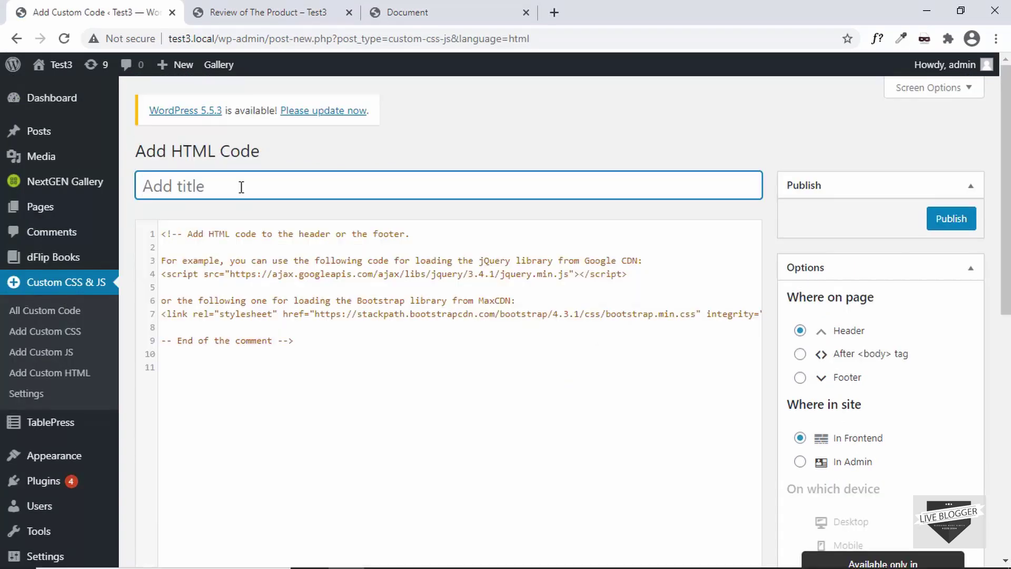
text(Fontawesome)
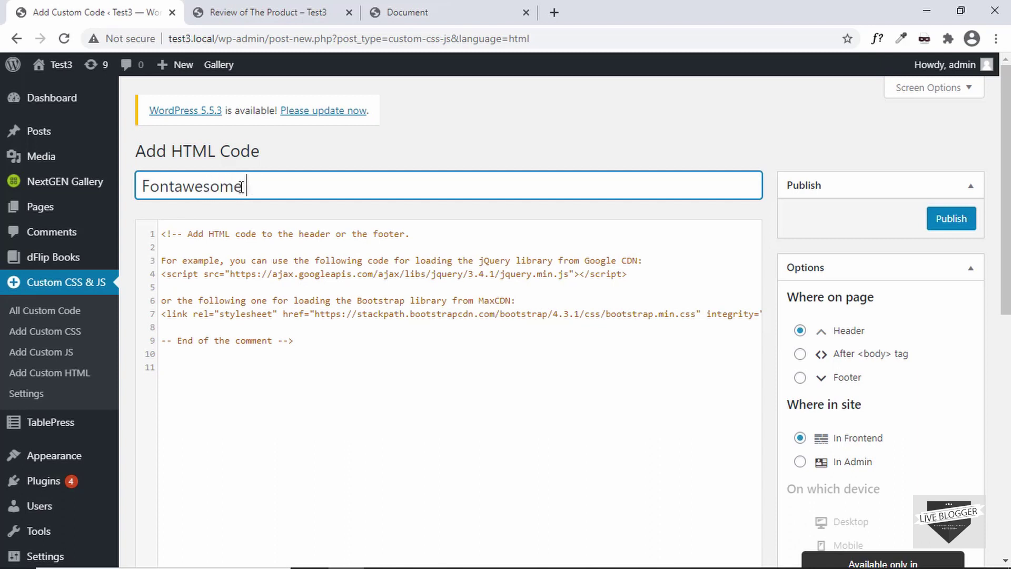
text( CDN)
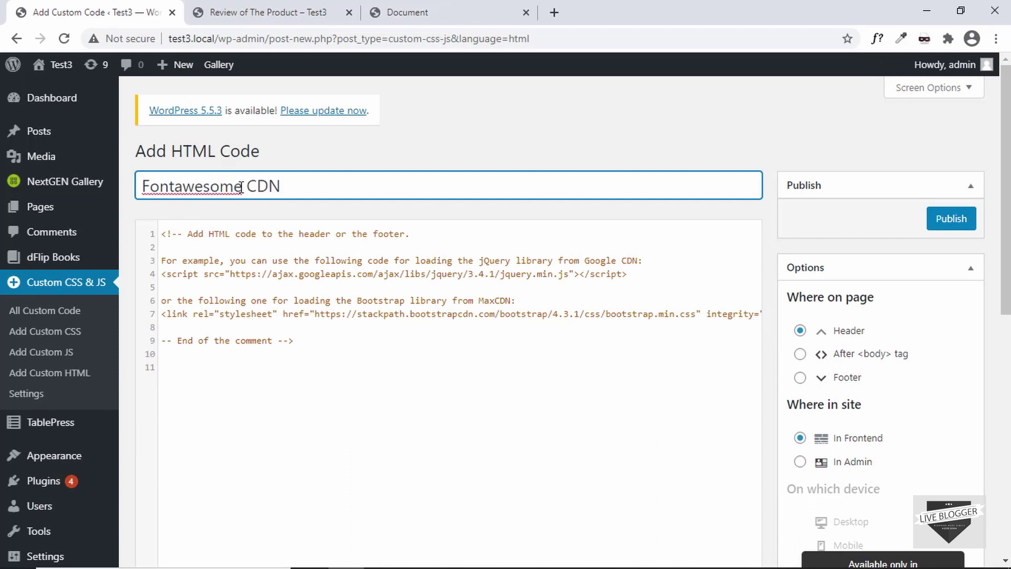
Step: Replace the HTML entry's placeholder code with the copied Font Awesome link tag, and review the placement options
click(284, 314)
key(ctrl+a)
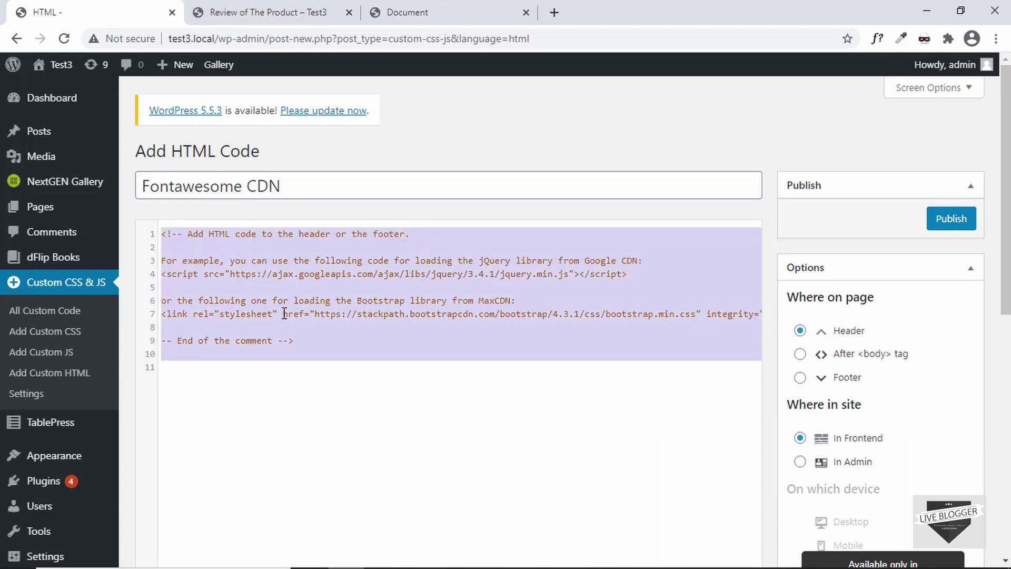
key(ctrl+v)
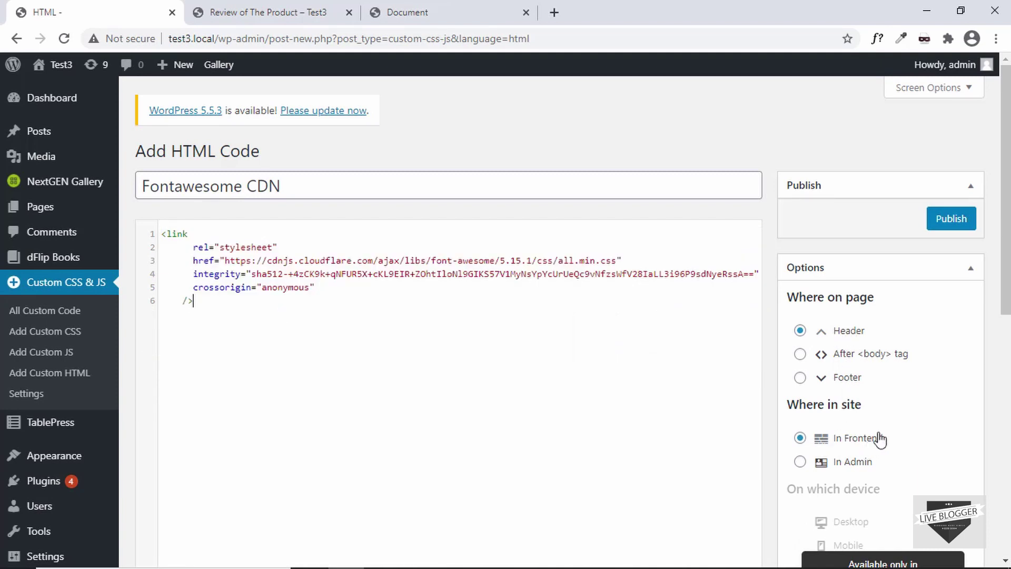
scroll(877, 440, down, 1)
scroll(879, 440, up, 1)
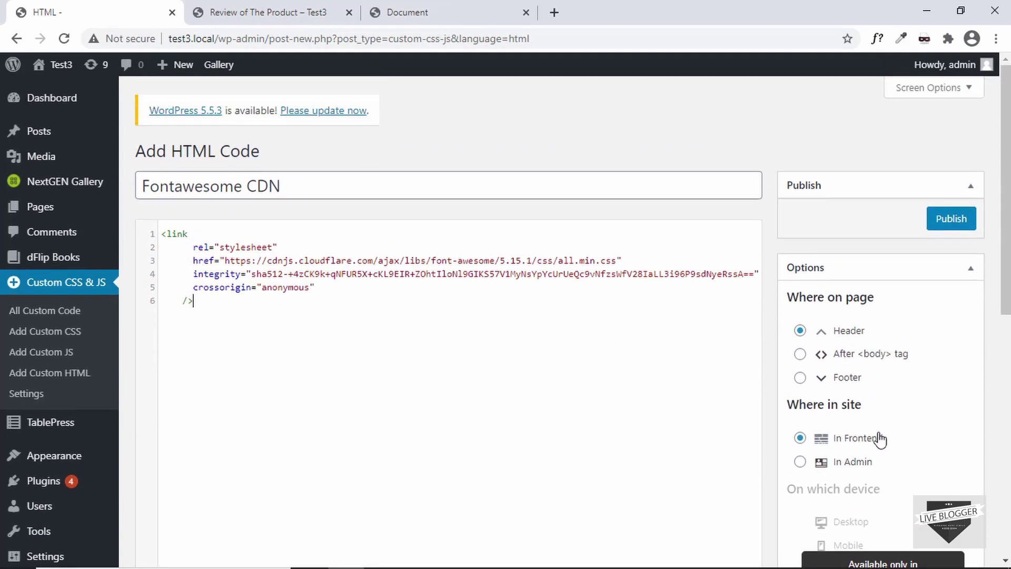
Step: Publish the Fontawesome CDN entry and reload the published review post to check the pros and cons list icons
click(952, 224)
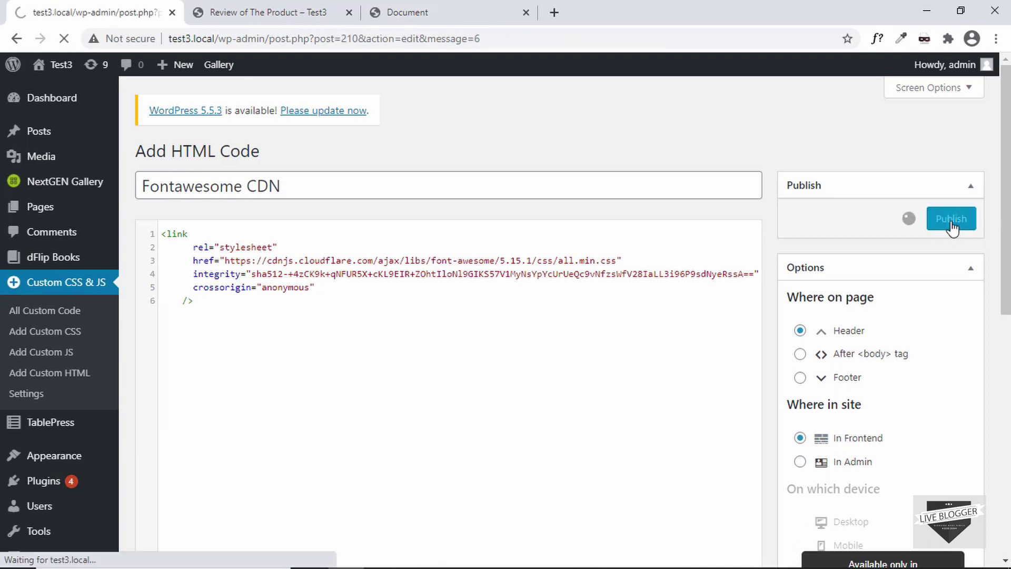
click(227, 6)
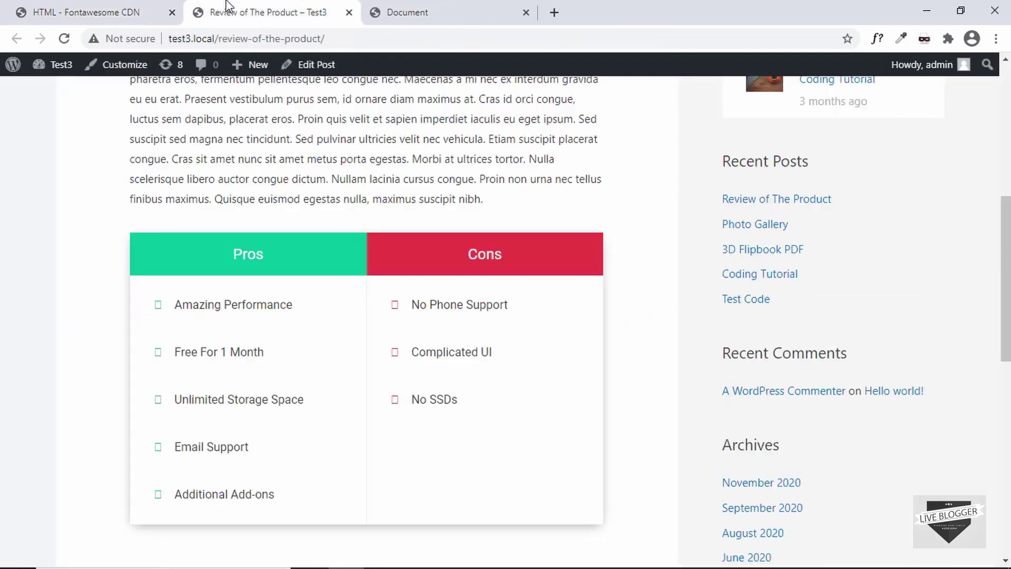
click(255, 37)
key(Return)
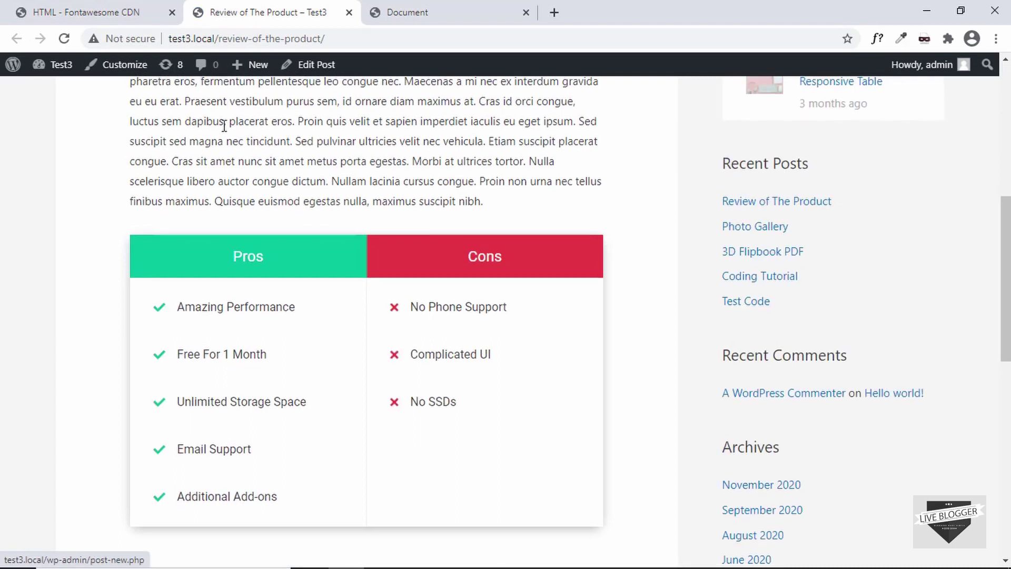
scroll(212, 235, down, 1)
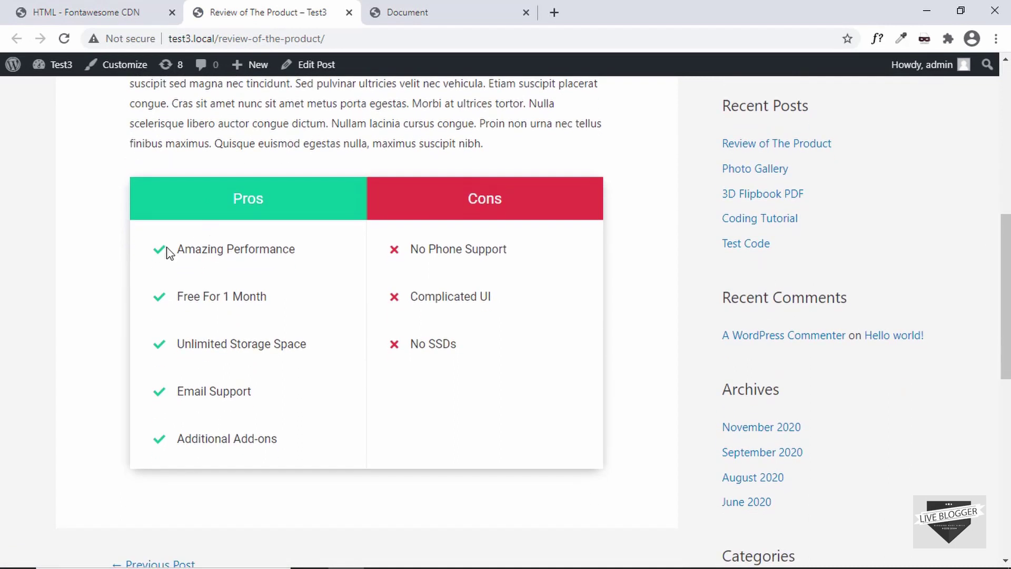
Step: Check the pros and cons box with its icons in a narrowed browser window and again at full size
double_click(829, 6)
drag(686, 58, 664, 64)
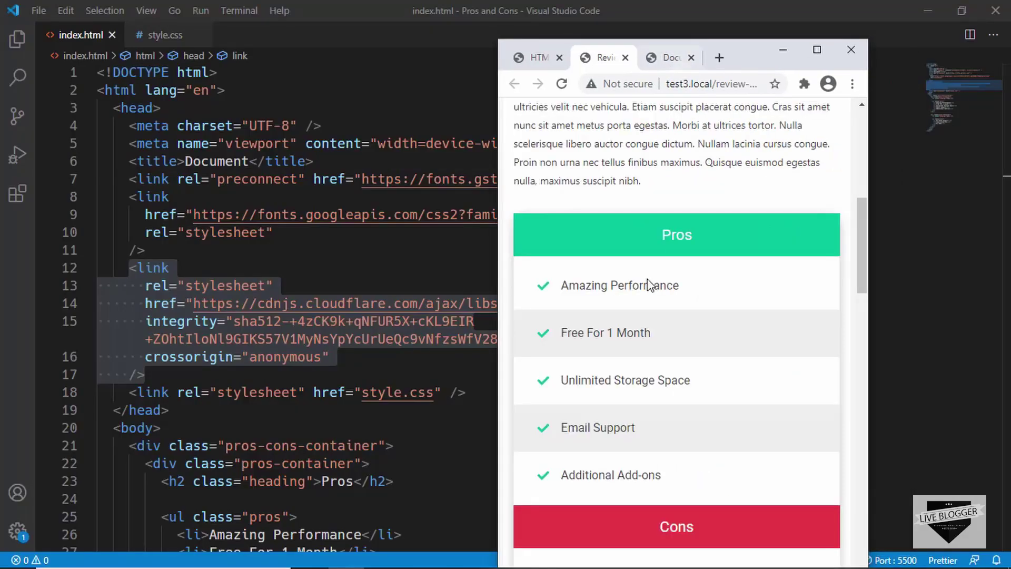
scroll(652, 284, down, 5)
scroll(650, 279, up, 3)
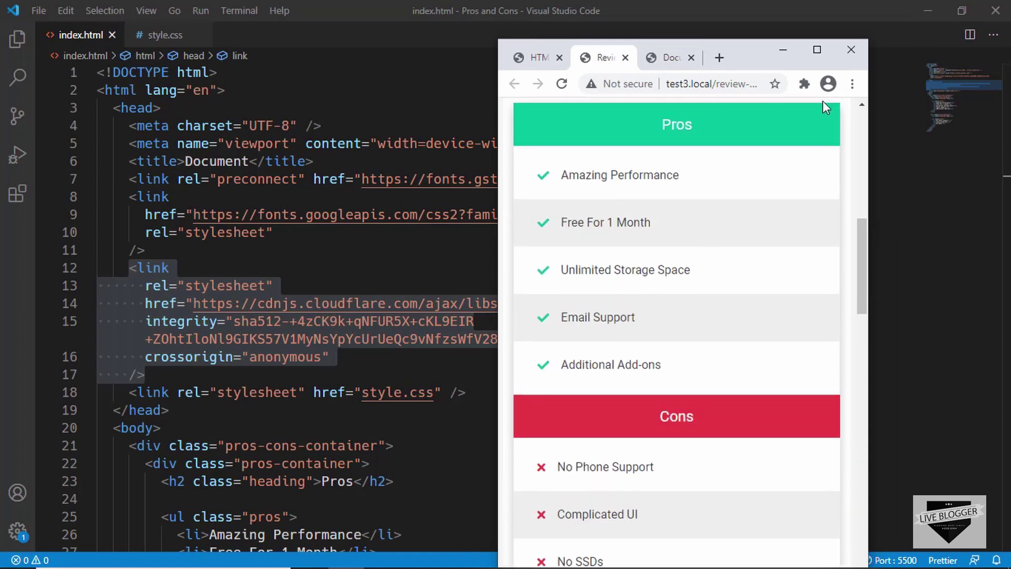
click(817, 49)
scroll(479, 227, up, 2)
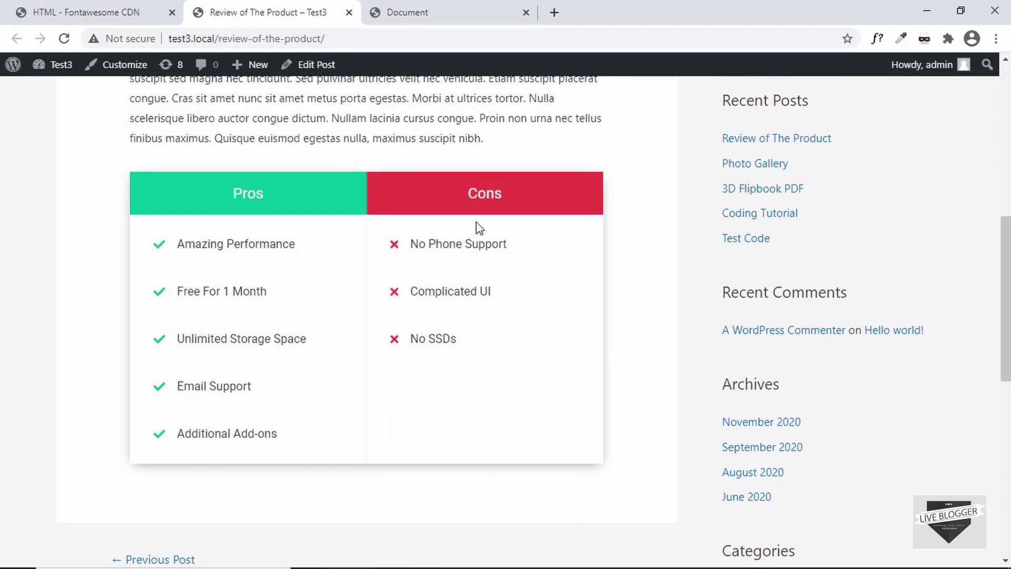
scroll(476, 223, down, 1)
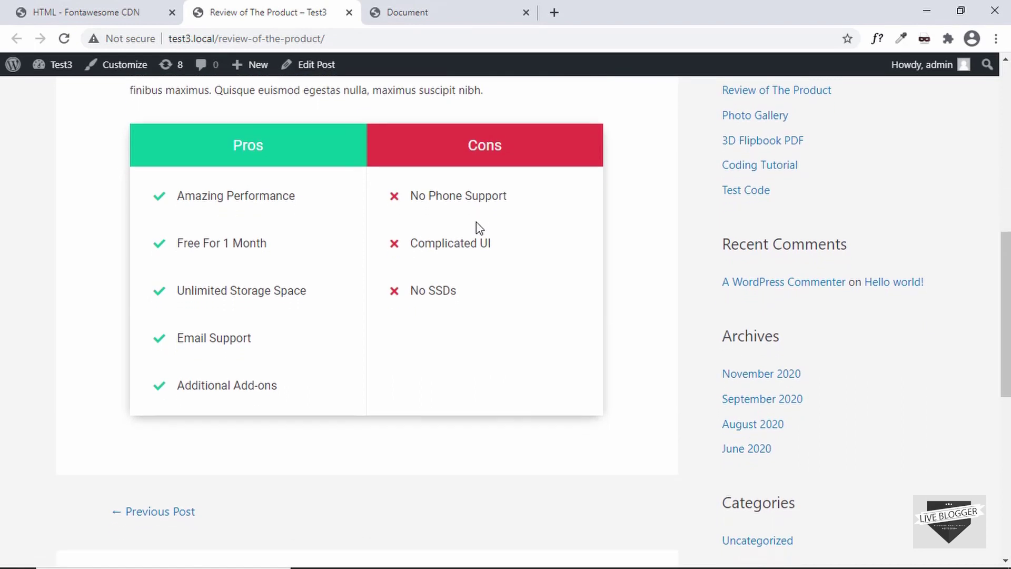
scroll(476, 222, up, 1)
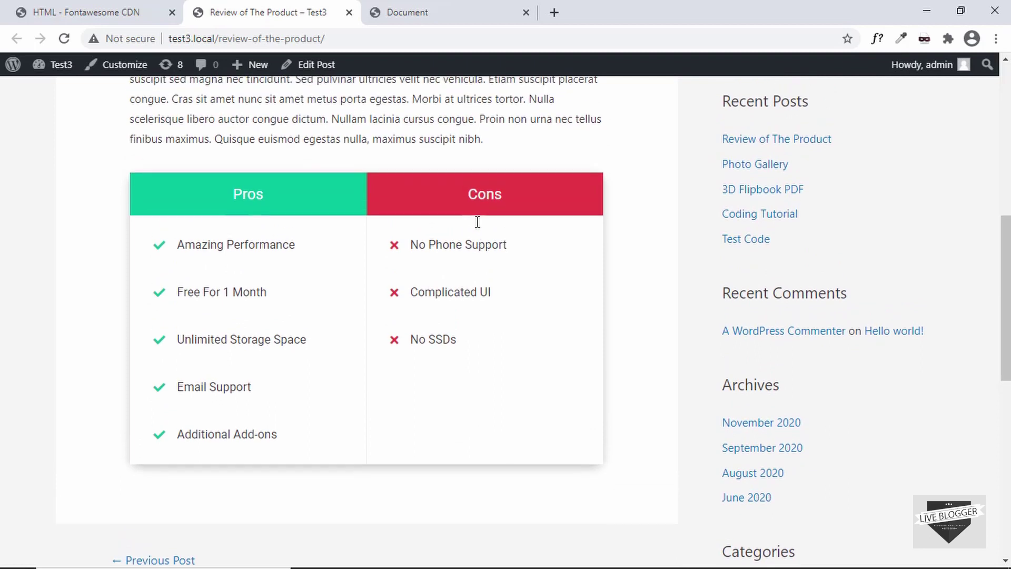
Step: Search the WordPress plugin directory for "pros and cons", and install and activate the i2 Pros & Cons plugin
click(63, 10)
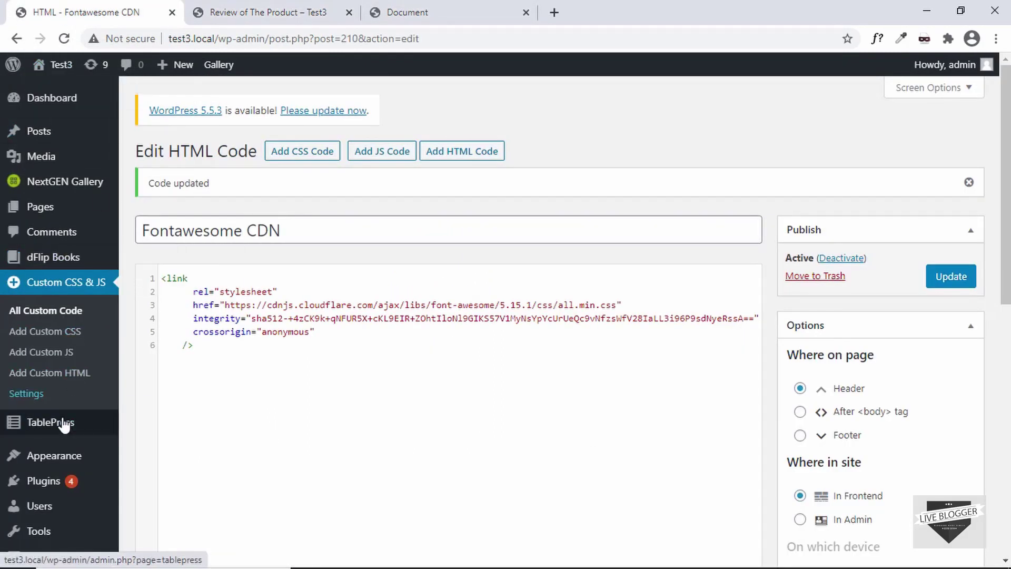
mouse_move(63, 429)
mouse_move(74, 482)
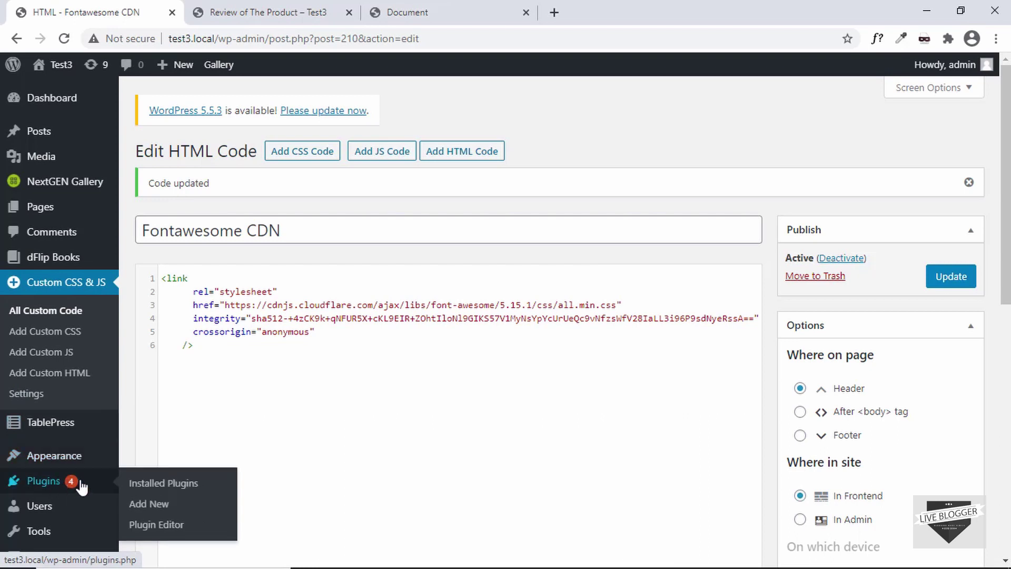
click(150, 506)
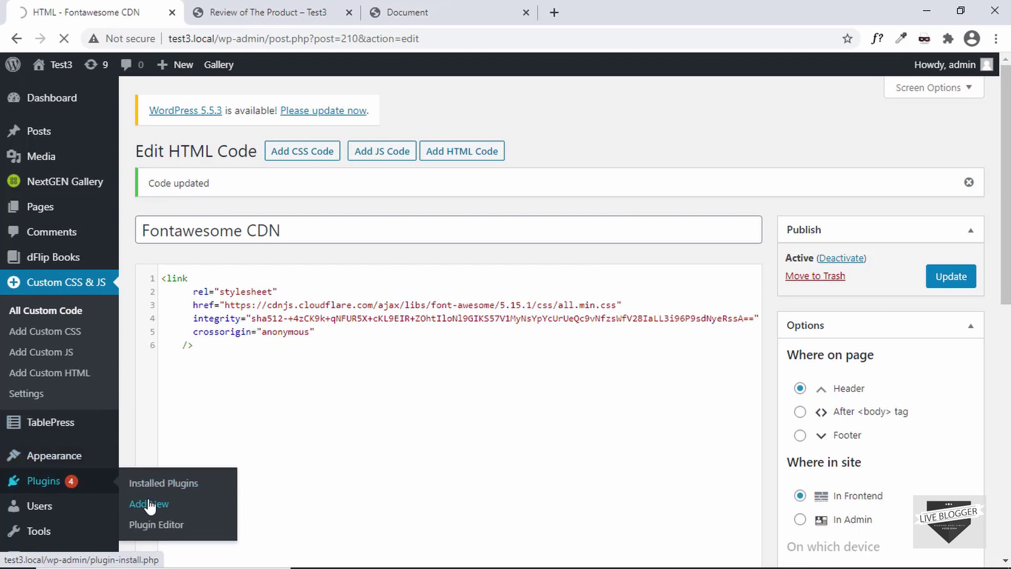
click(825, 193)
text(pros and)
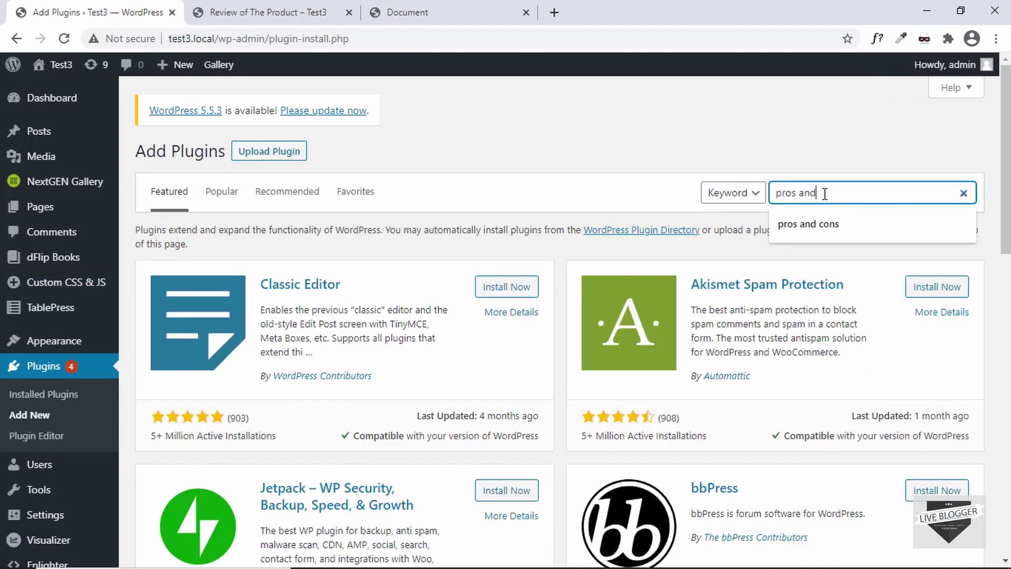
text( cons)
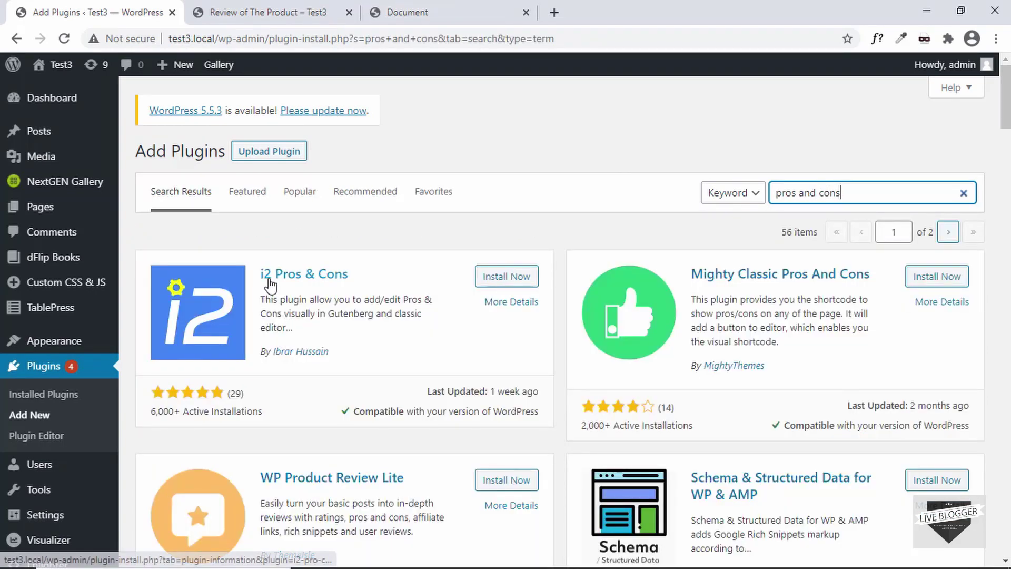
click(507, 278)
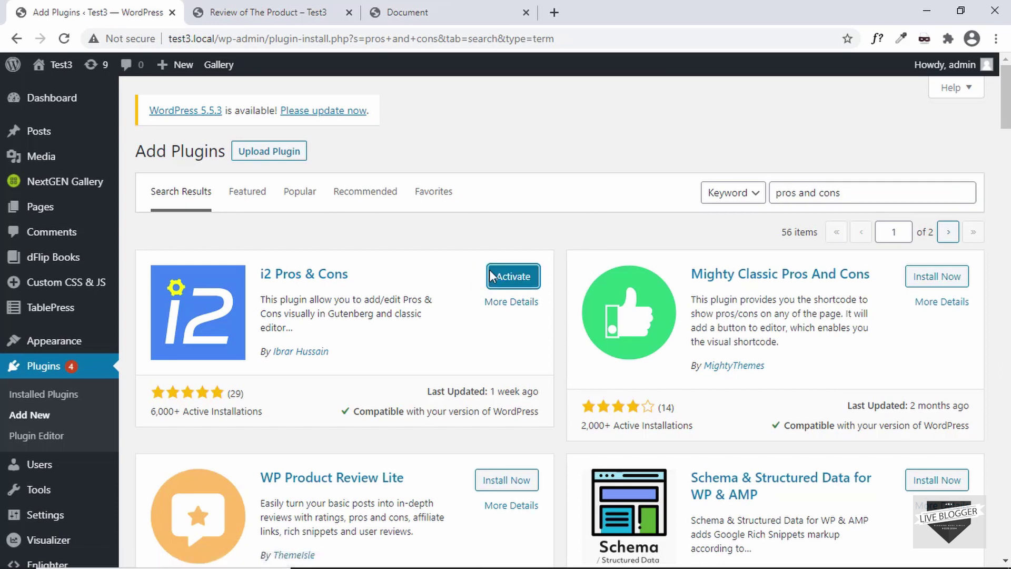
click(514, 276)
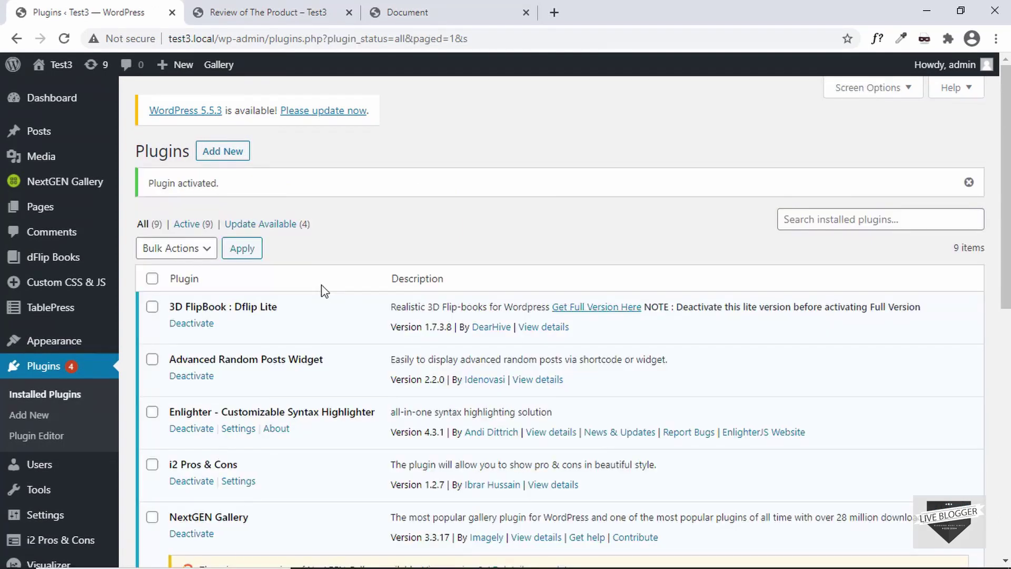
Step: Open the i2 Pros & Cons plugin settings and review the Global settings
scroll(325, 292, down, 2)
scroll(26, 339, up, 2)
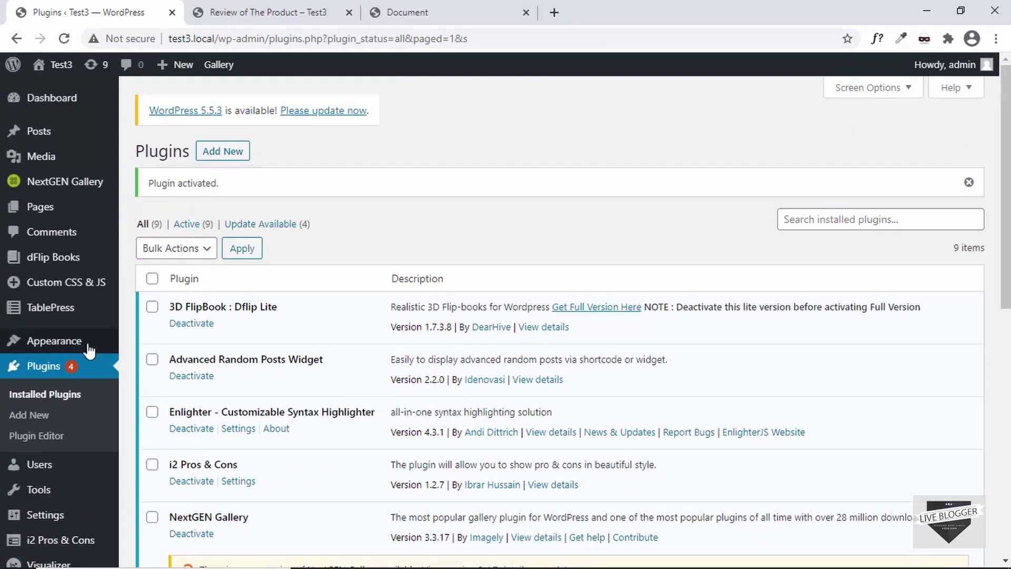
scroll(80, 391, down, 1)
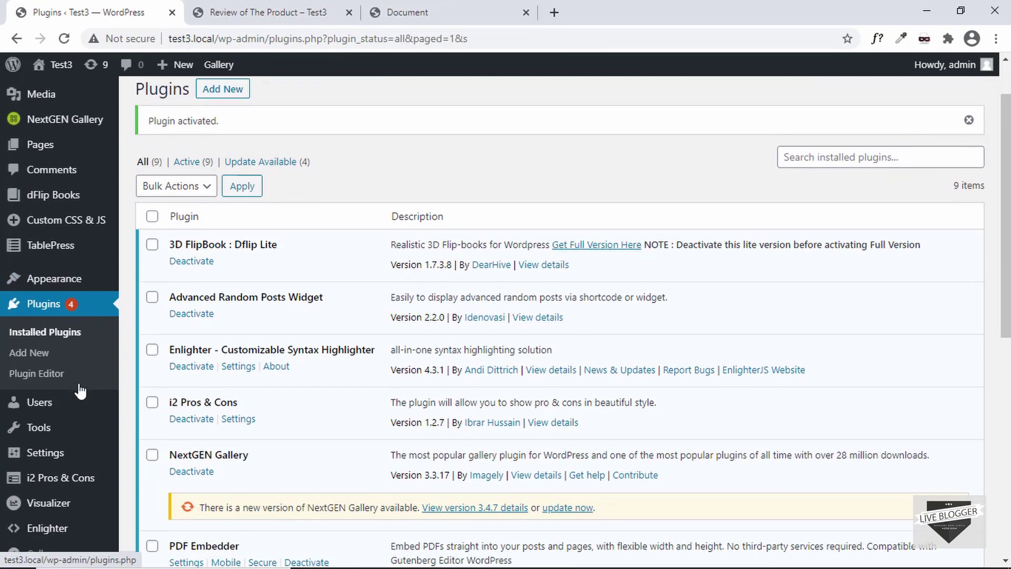
click(58, 482)
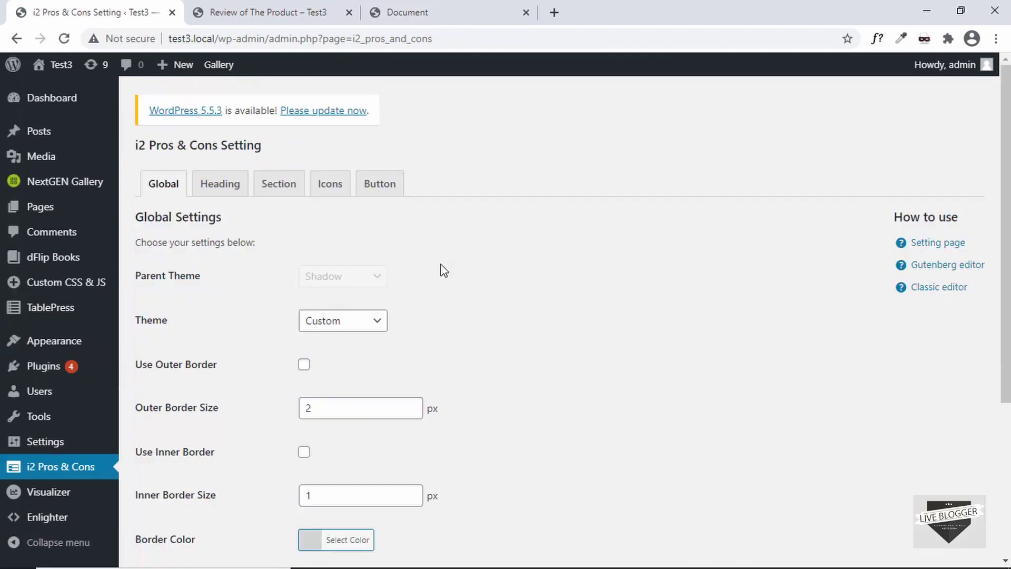
scroll(444, 271, down, 5)
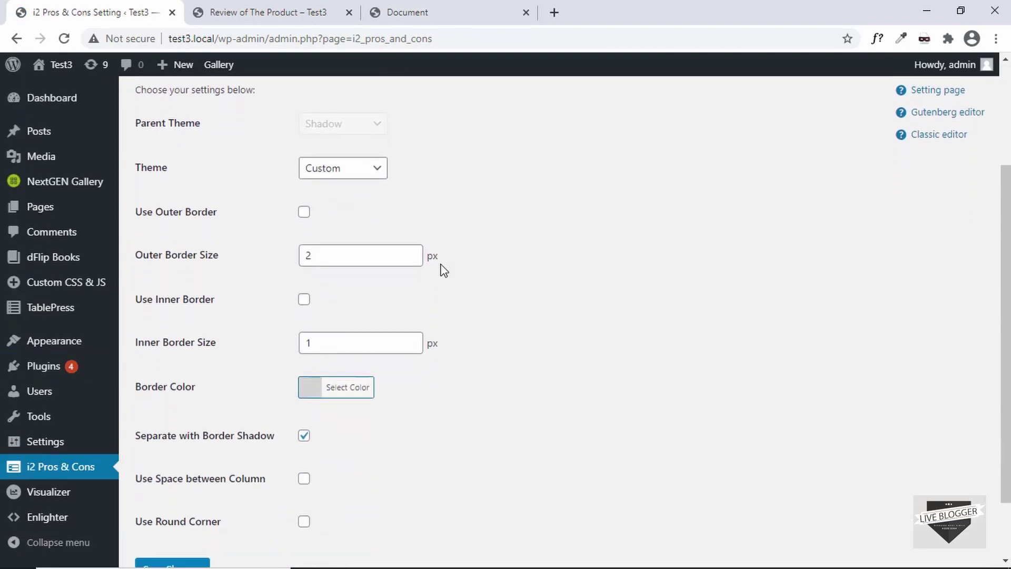
scroll(445, 270, up, 5)
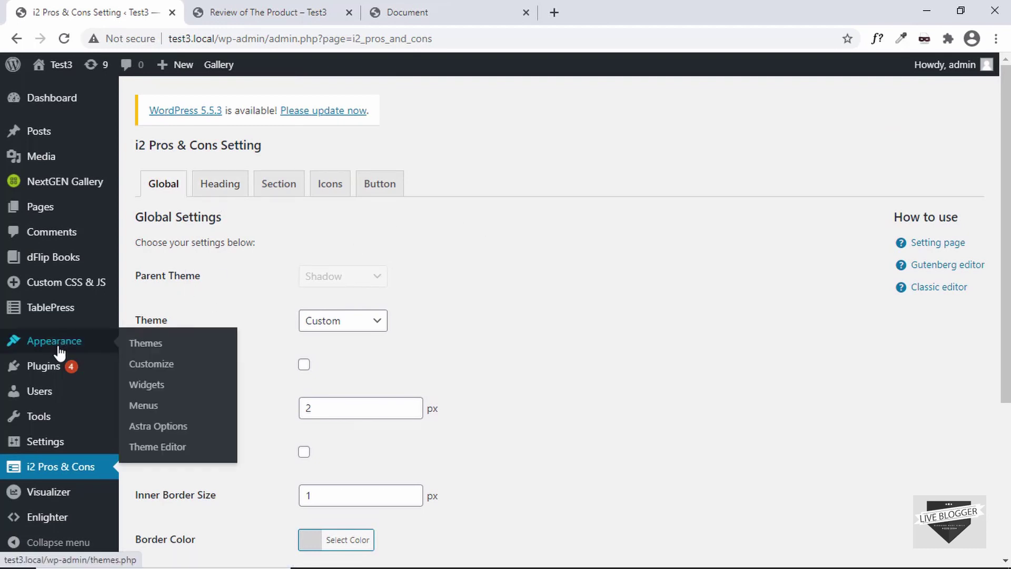
Step: Open the "Review of The Product" post for editing from the list of all posts
mouse_move(71, 285)
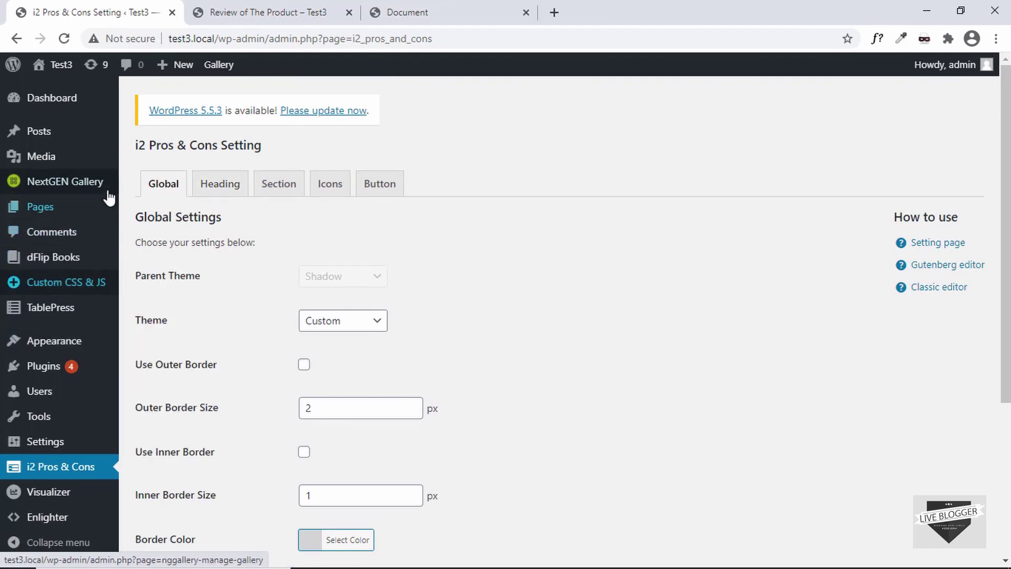
mouse_move(30, 140)
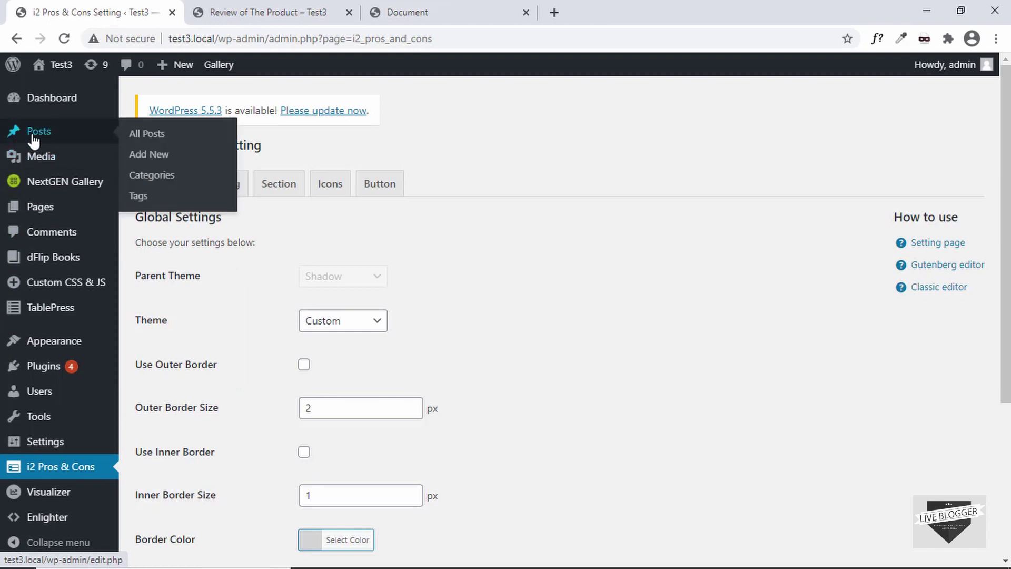
click(137, 136)
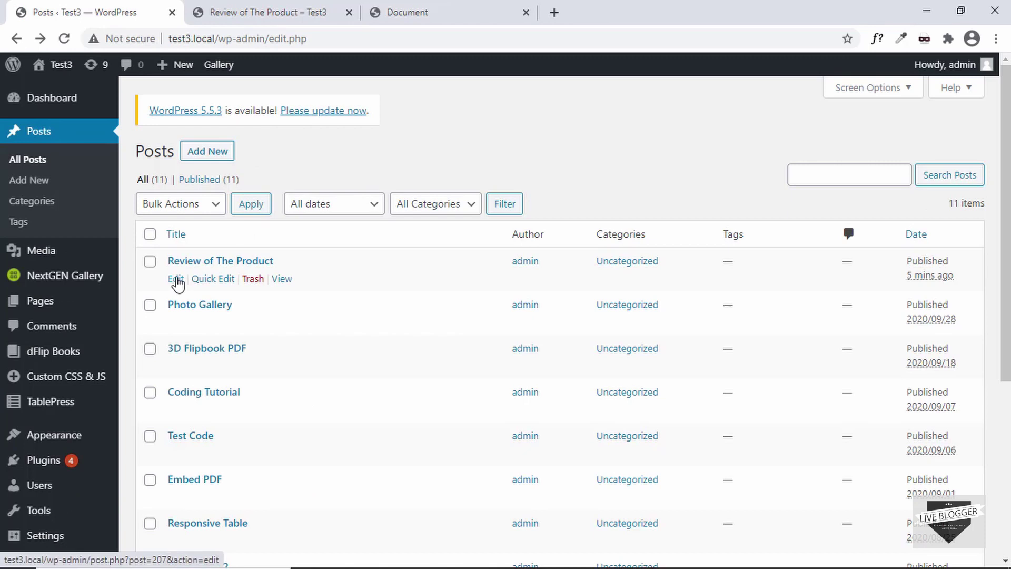
click(177, 280)
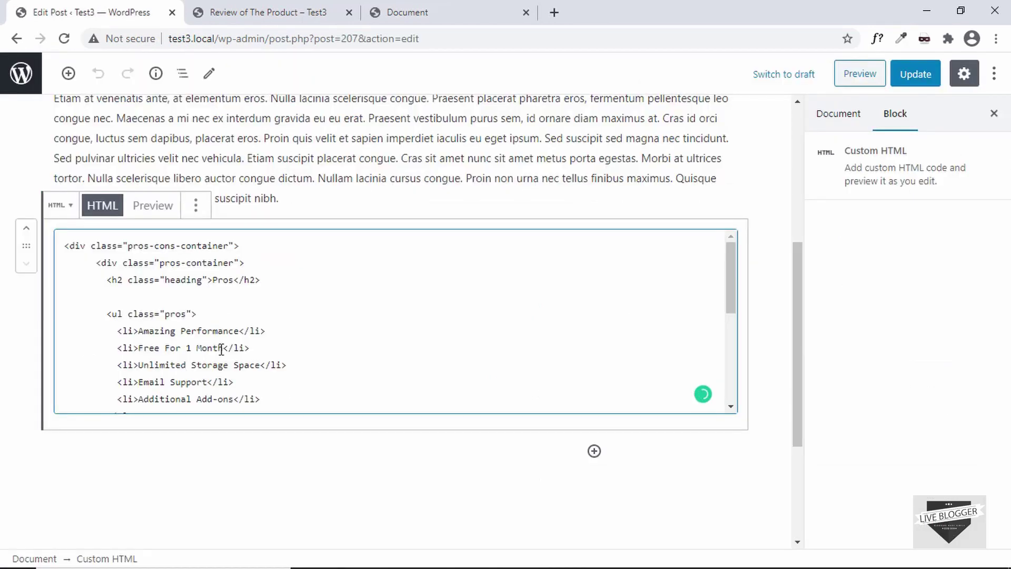
Step: Insert an i2 Pros & Cons block below the custom HTML block at the end of the post
scroll(224, 350, down, 2)
scroll(473, 459, down, 3)
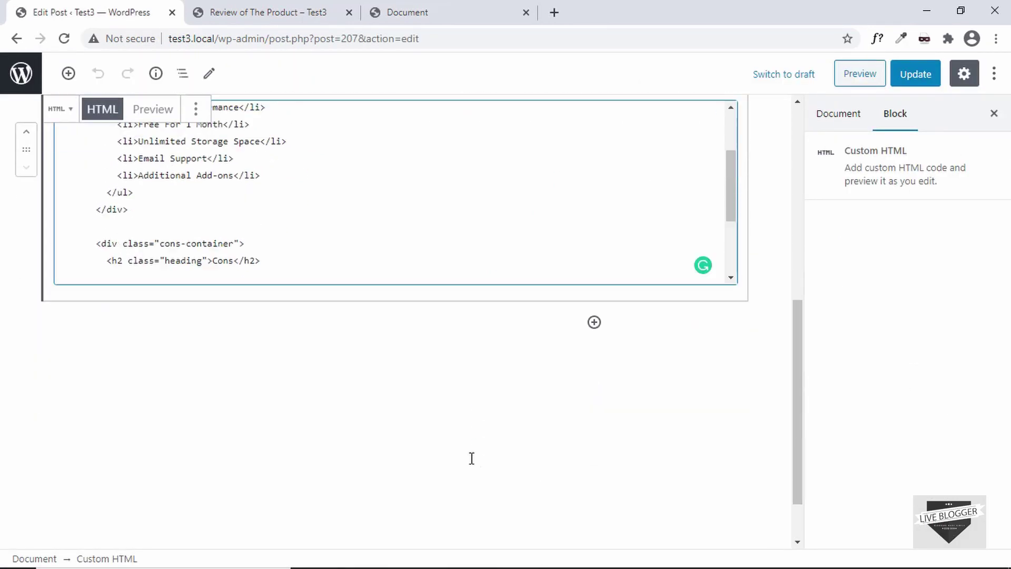
click(103, 316)
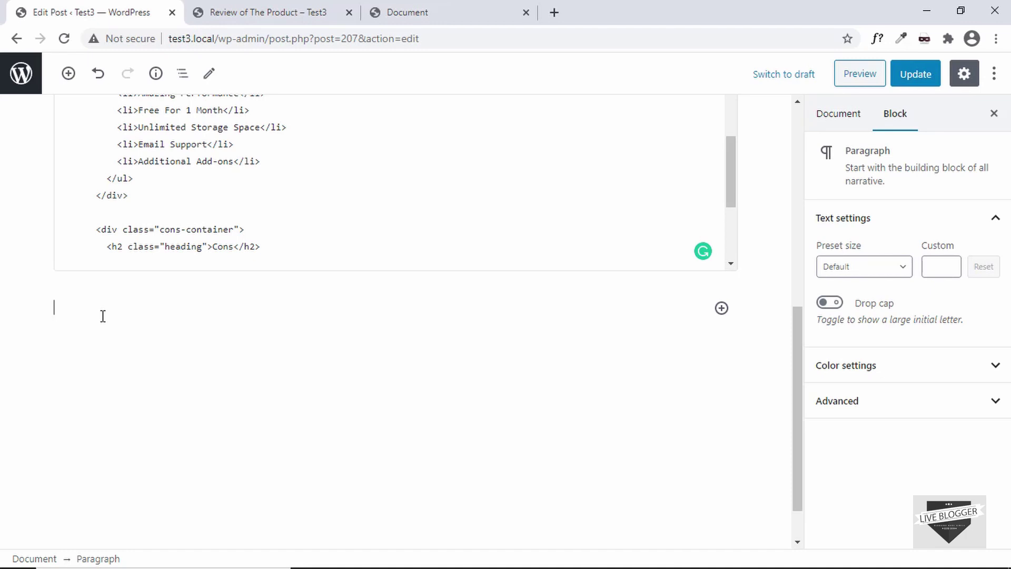
text(/i2)
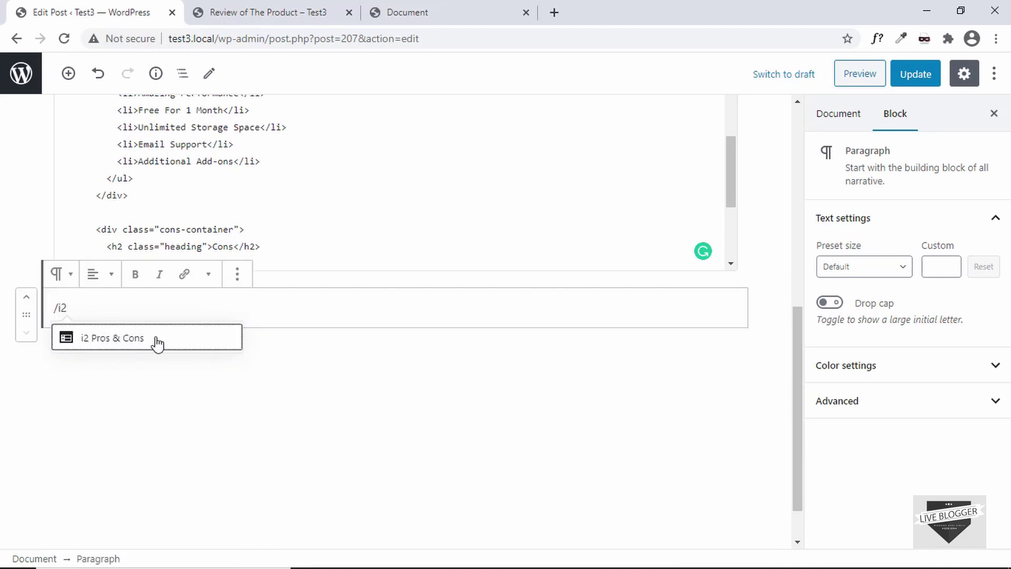
click(157, 342)
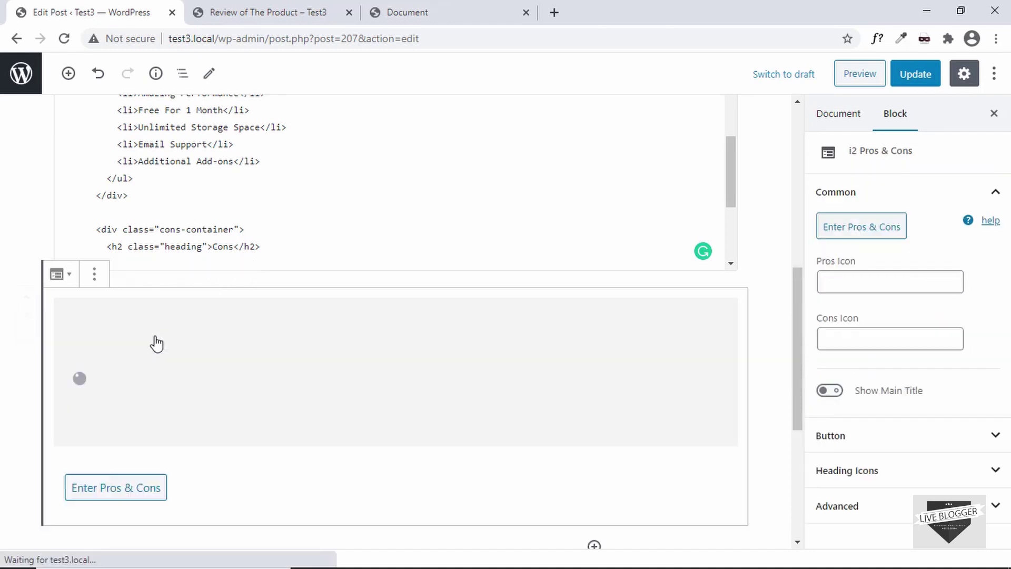
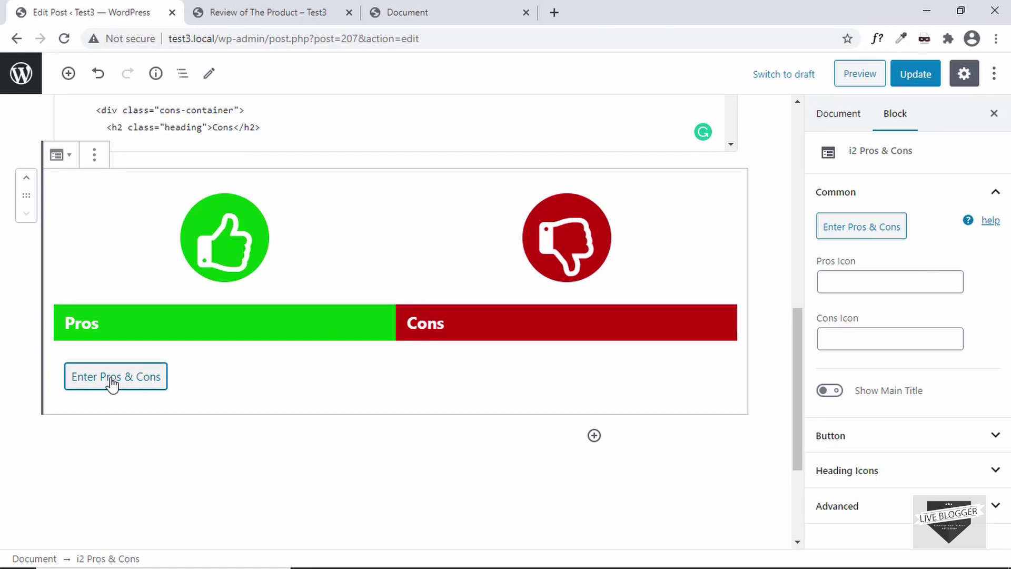
Step: Enter "Amazing Performance" as the first pro of the i2 block, copying the text from the published post
click(112, 378)
click(345, 275)
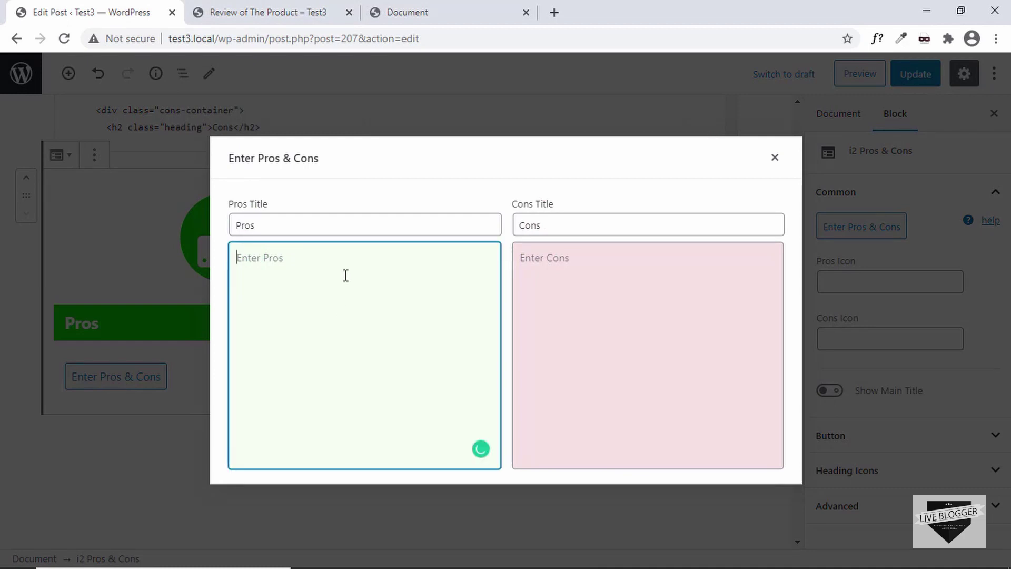
click(245, 13)
scroll(285, 245, down, 1)
drag(173, 189, 309, 189)
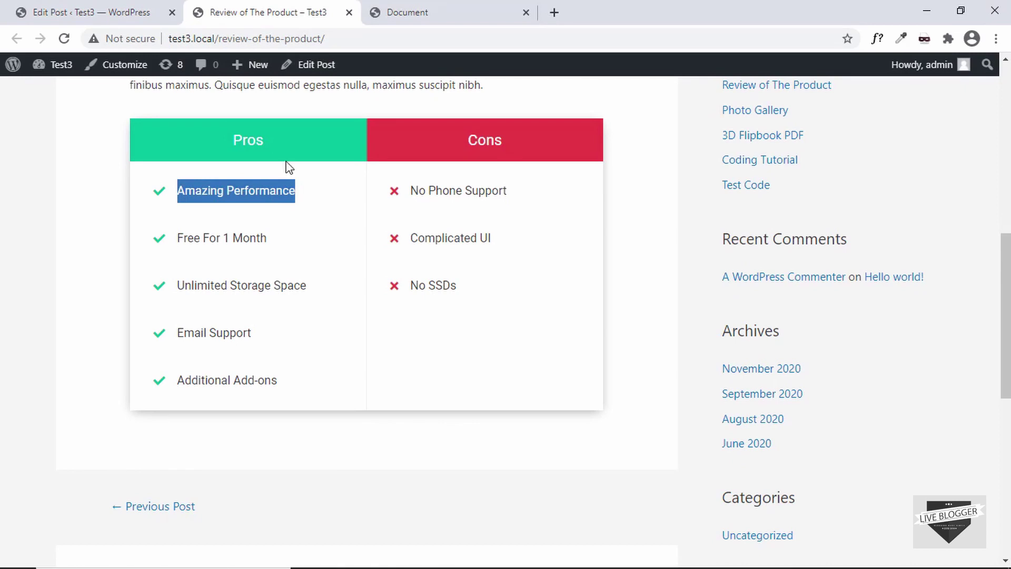
key(ctrl+c)
key(ctrl+shift+Tab)
key(ctrl+v)
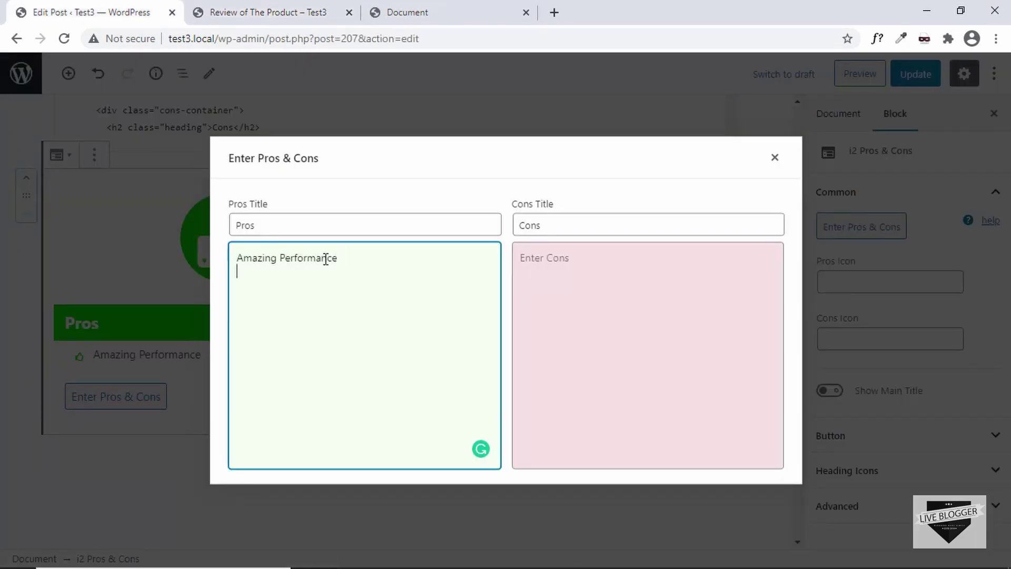
Step: Add "Free For 1 Month" as the second pro of the i2 block, copying the text from the published post
click(252, 5)
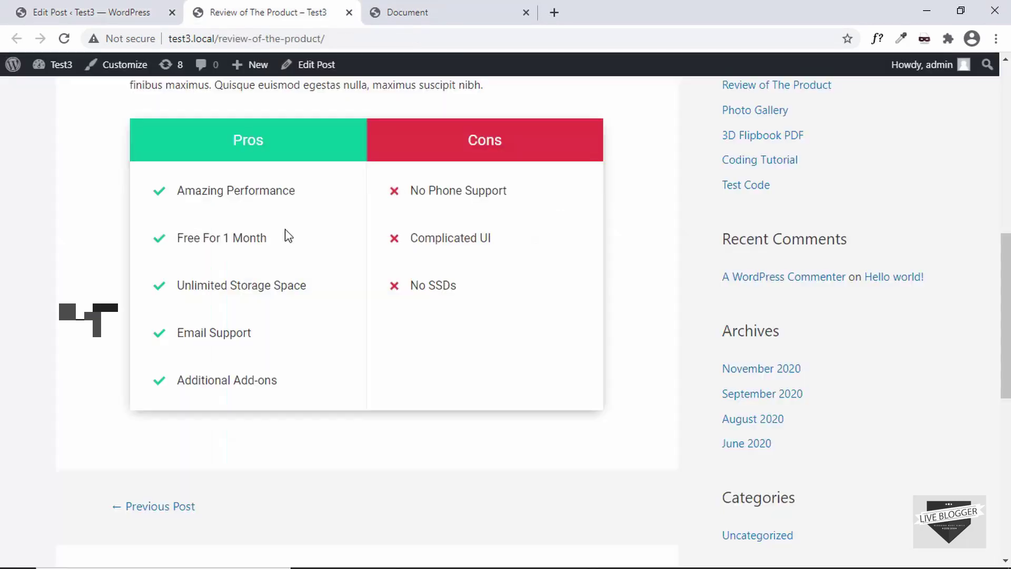
drag(284, 238, 183, 235)
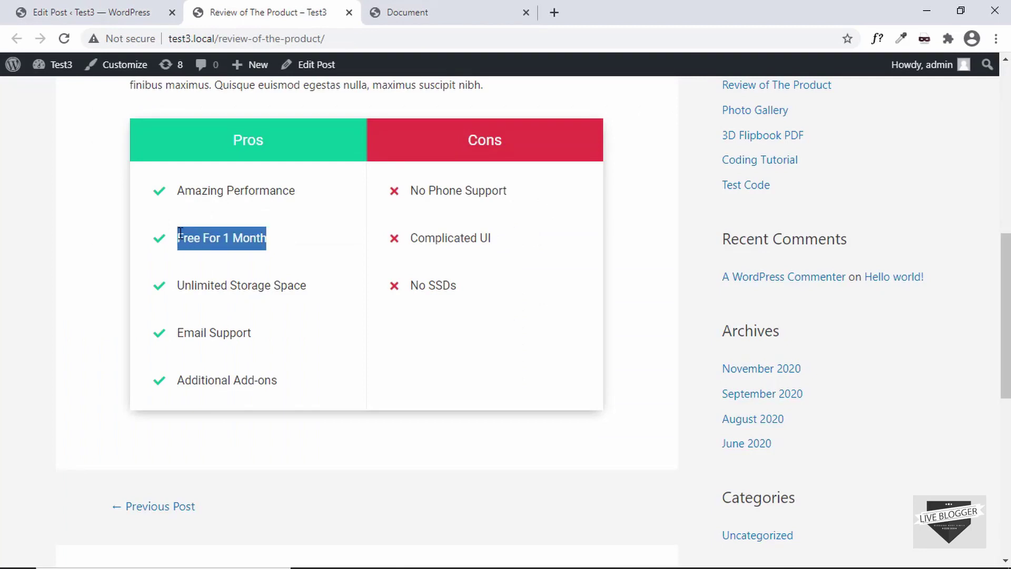
key(ctrl+c)
click(90, 12)
key(ctrl+v)
key(Return)
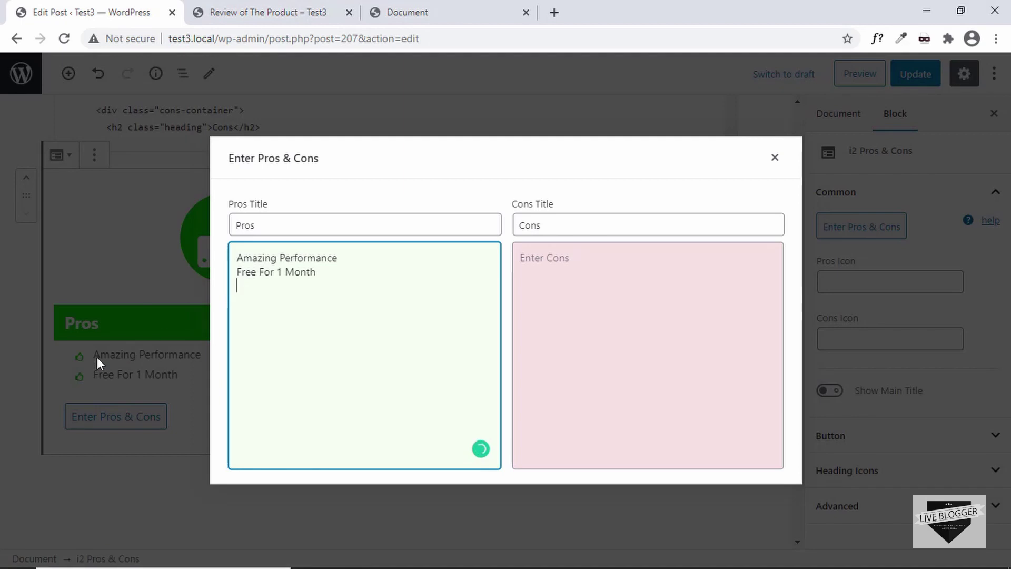
Step: Copy the pros "Unlimited Storage Space", "Email Support" and "Additional Add-ons" from the published post into the i2 block's pros list
click(243, 4)
drag(308, 289, 181, 291)
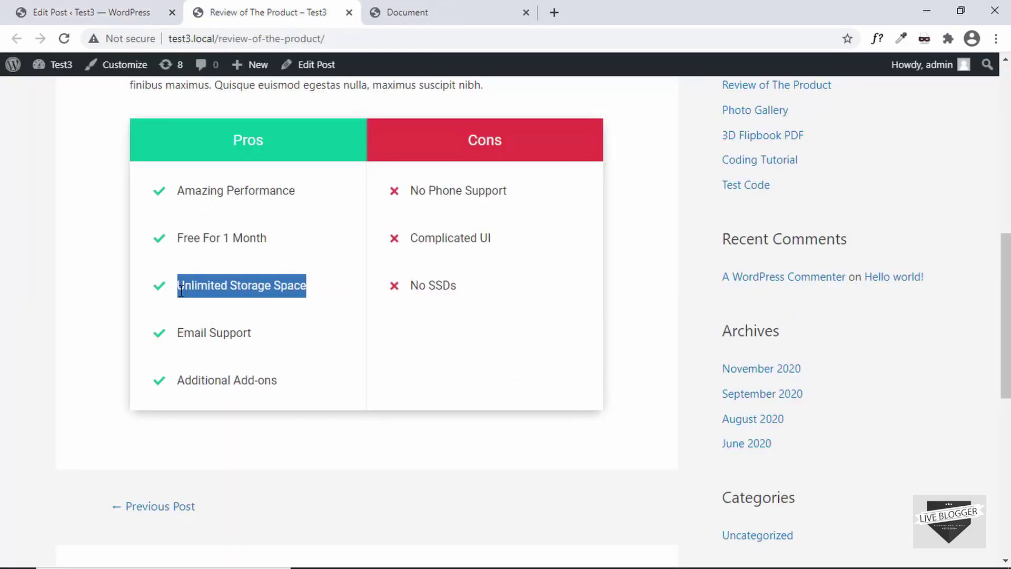
click(80, 4)
Step: Enter the cons "No Phone Support", "Complicated UI" and "No SSDs" from the published post and close the entry dialog
click(573, 275)
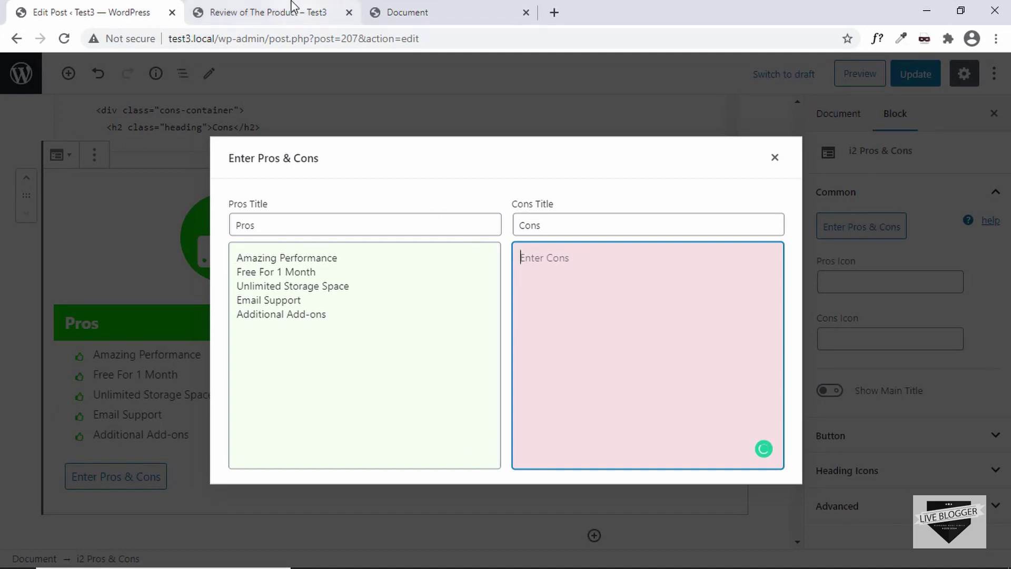
click(293, 8)
drag(409, 191, 507, 187)
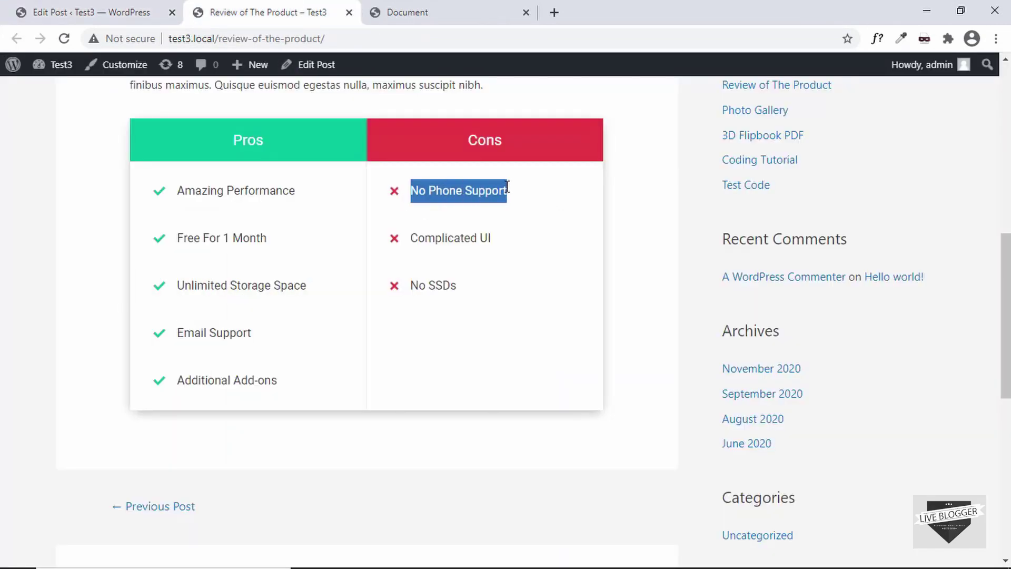
key(ctrl+shift+Tab)
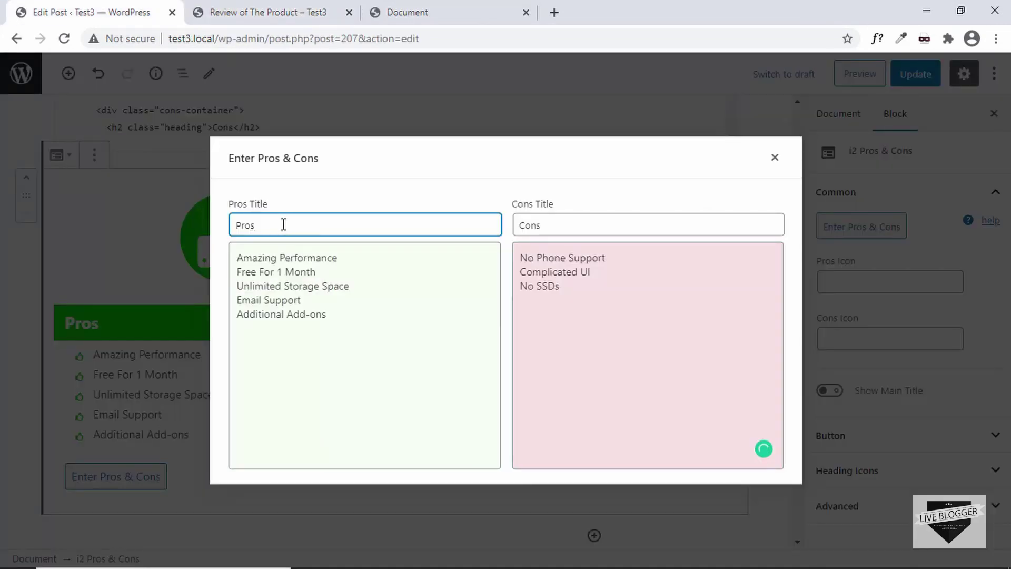
double_click(240, 226)
click(584, 215)
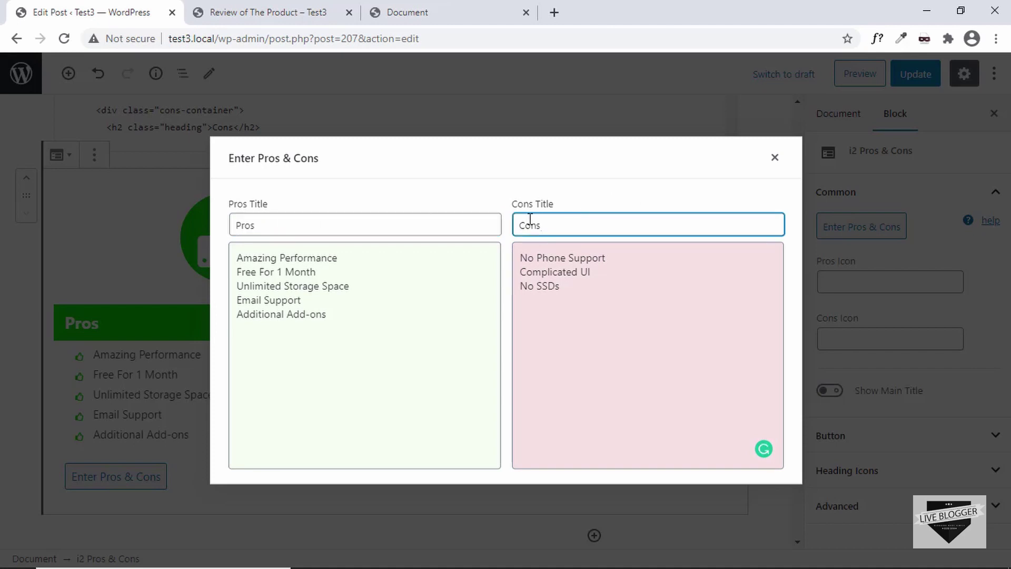
click(773, 159)
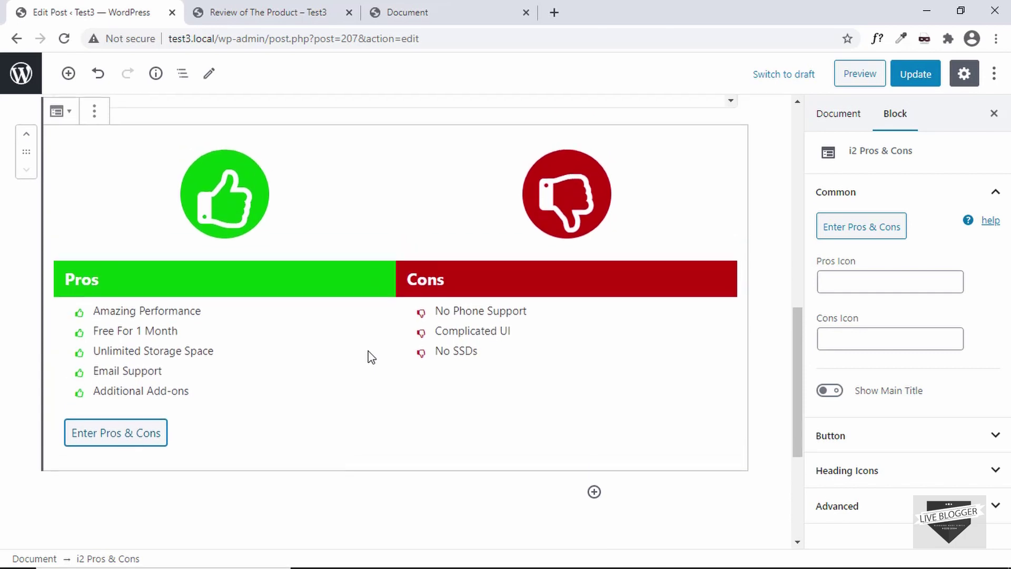
Step: Update the post and reload its published page to view the i2 pros and cons box
click(916, 74)
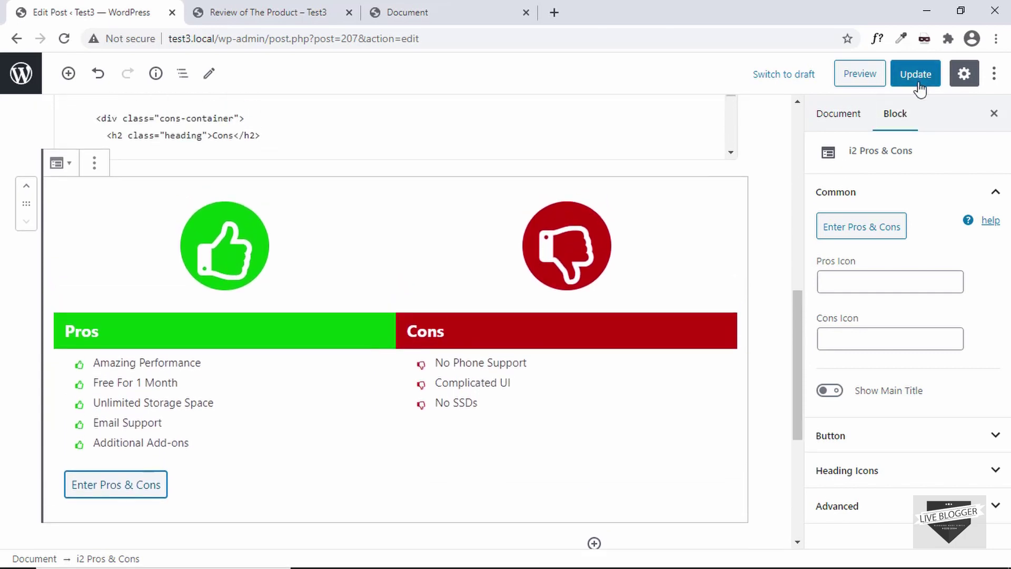
click(263, 12)
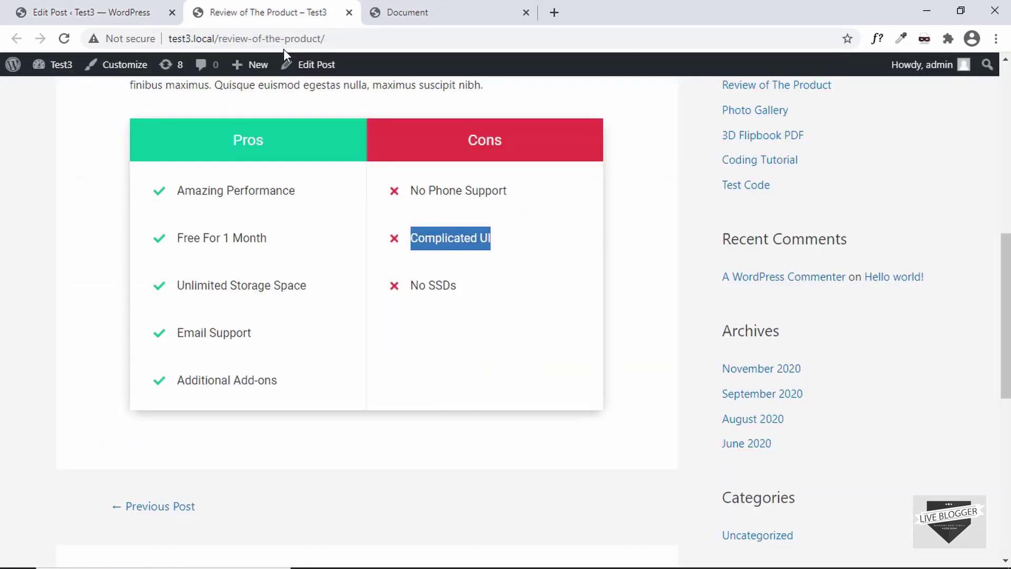
click(295, 42)
key(Return)
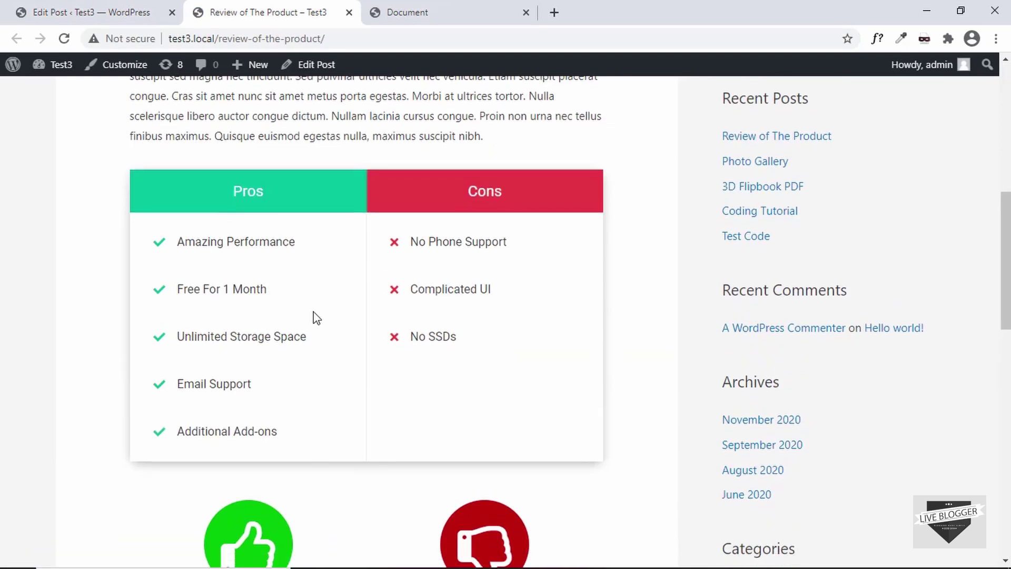
scroll(314, 316, down, 3)
scroll(301, 330, down, 2)
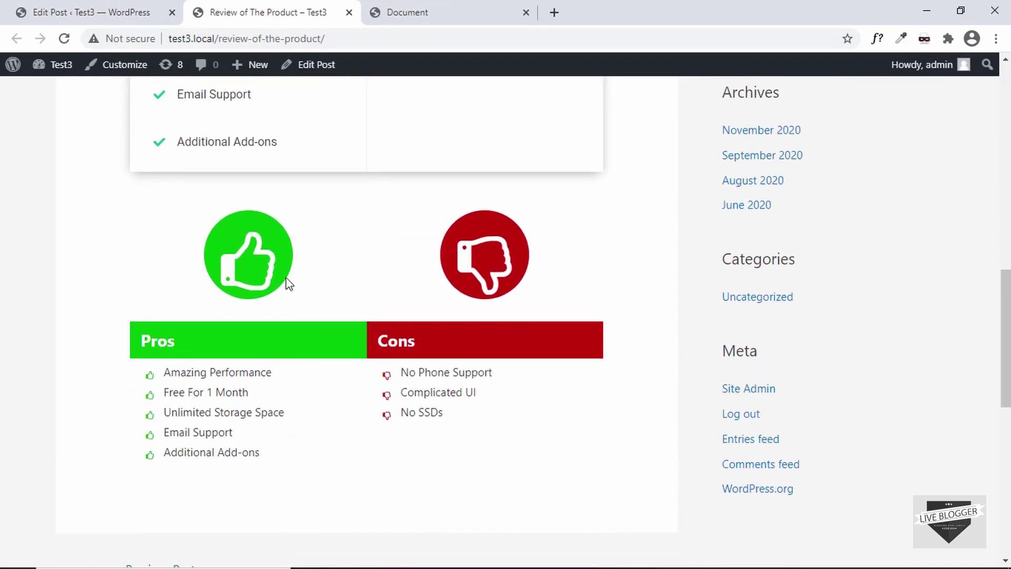
scroll(289, 284, down, 1)
Step: Leave the post editor and open the i2 Pros & Cons plugin settings
click(79, 11)
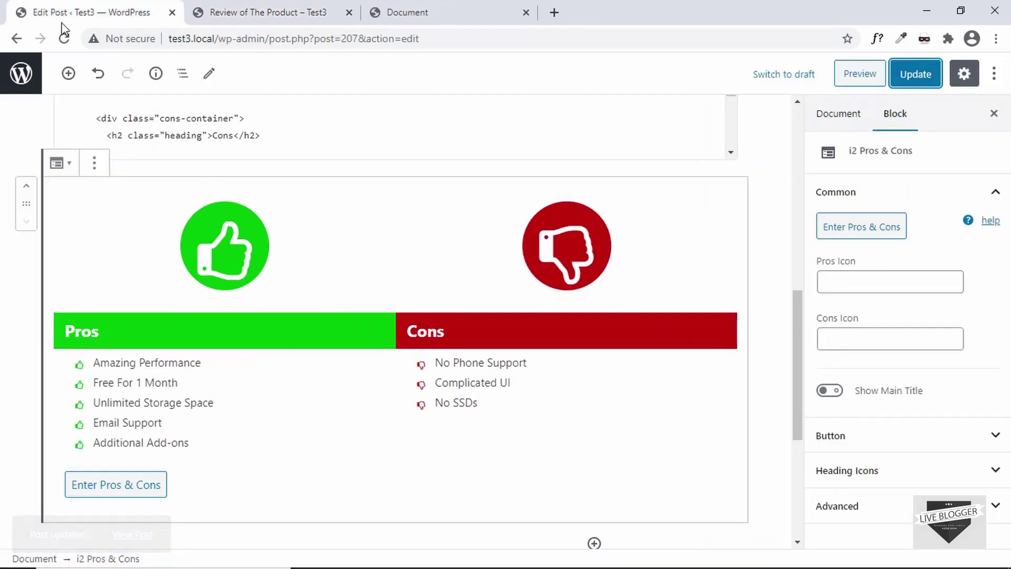
click(21, 74)
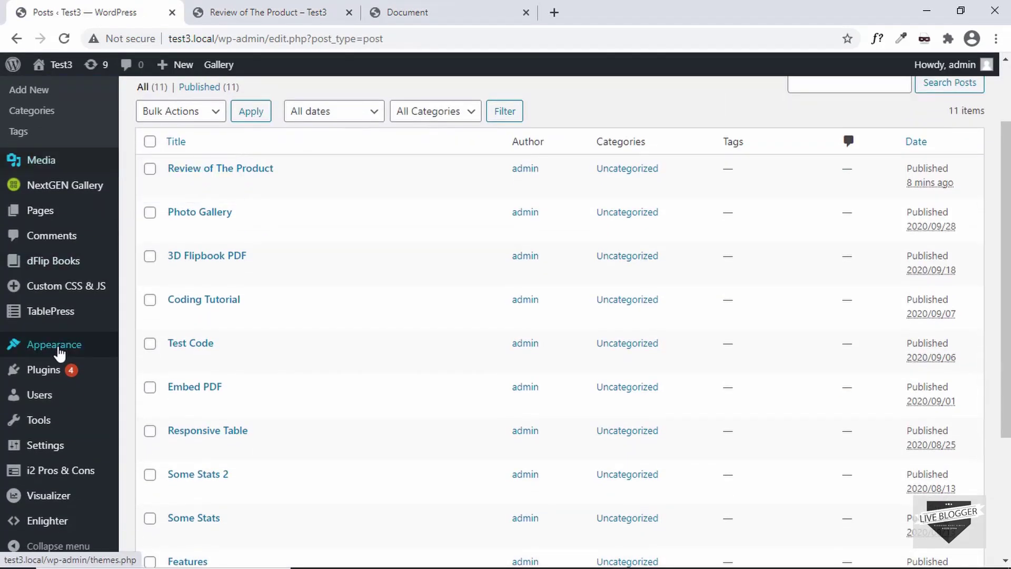
click(65, 479)
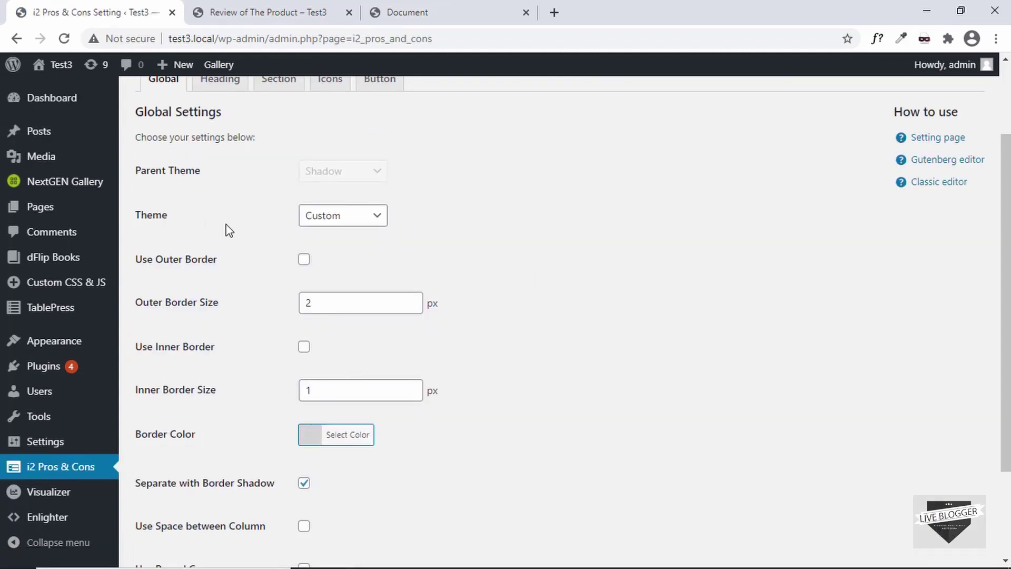
Step: Set the plugin theme to Background, save the changes, and reload the published post to check the box
click(355, 230)
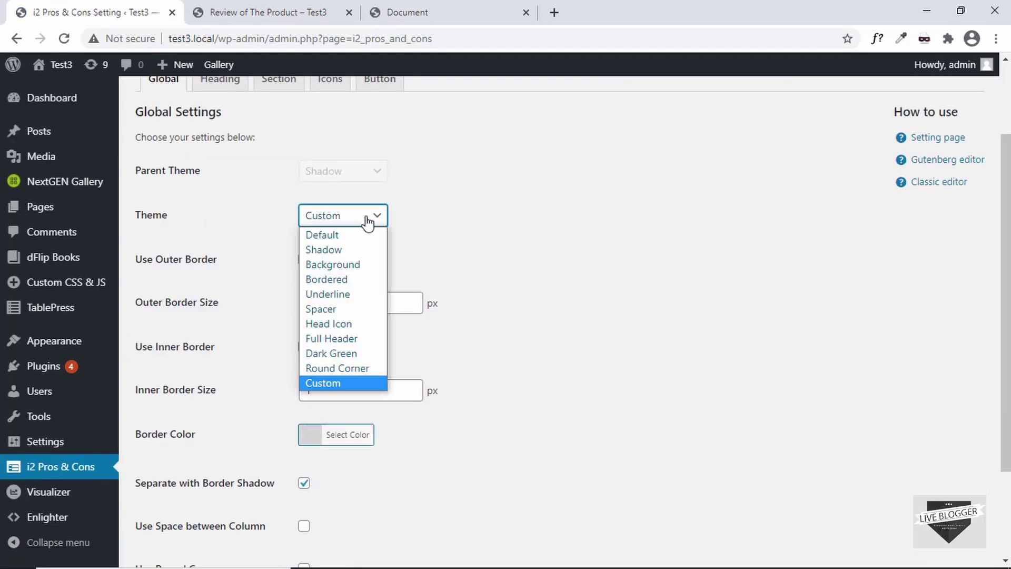
click(359, 263)
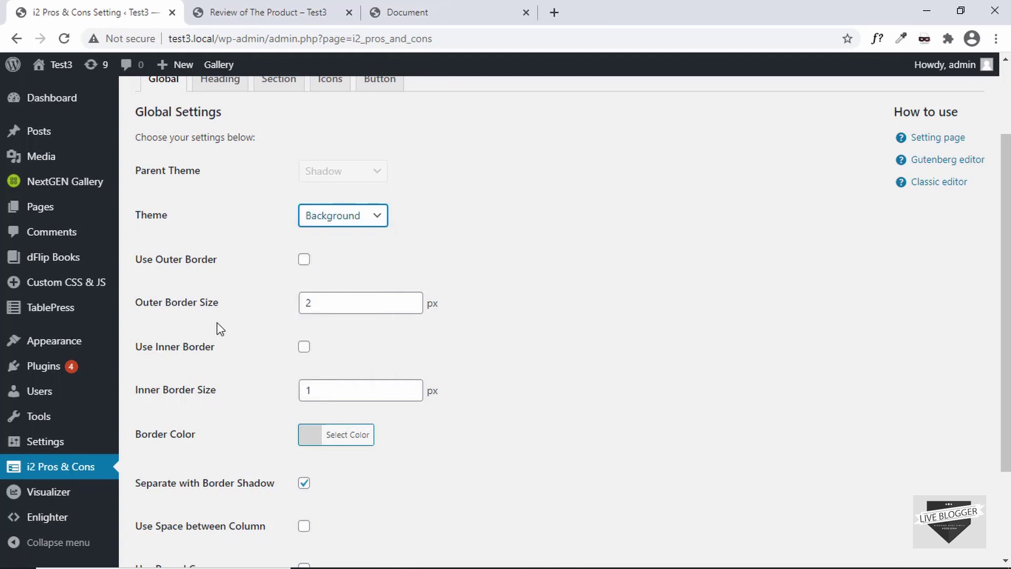
scroll(219, 329, down, 2)
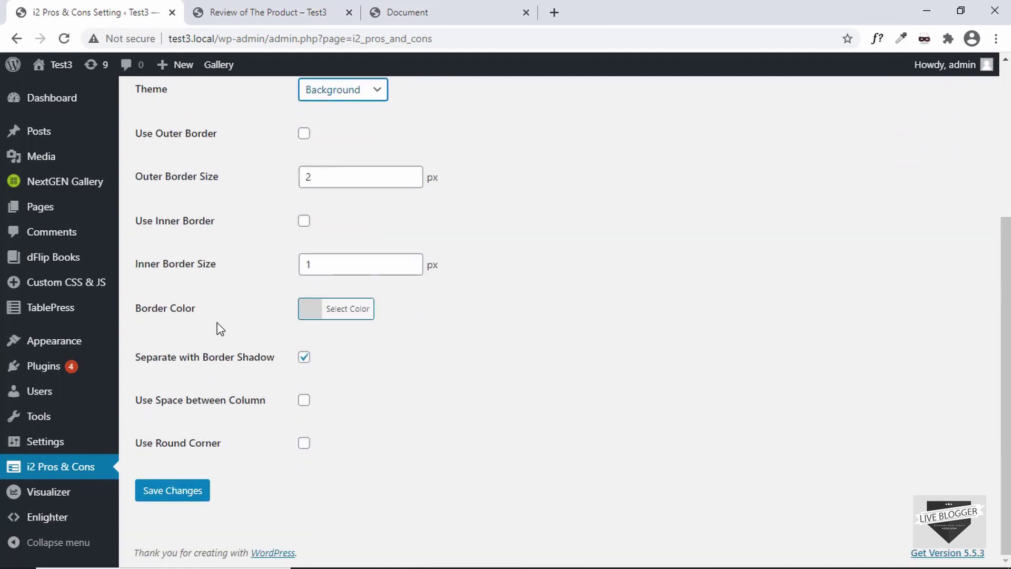
click(173, 496)
click(293, 12)
click(285, 38)
key(Return)
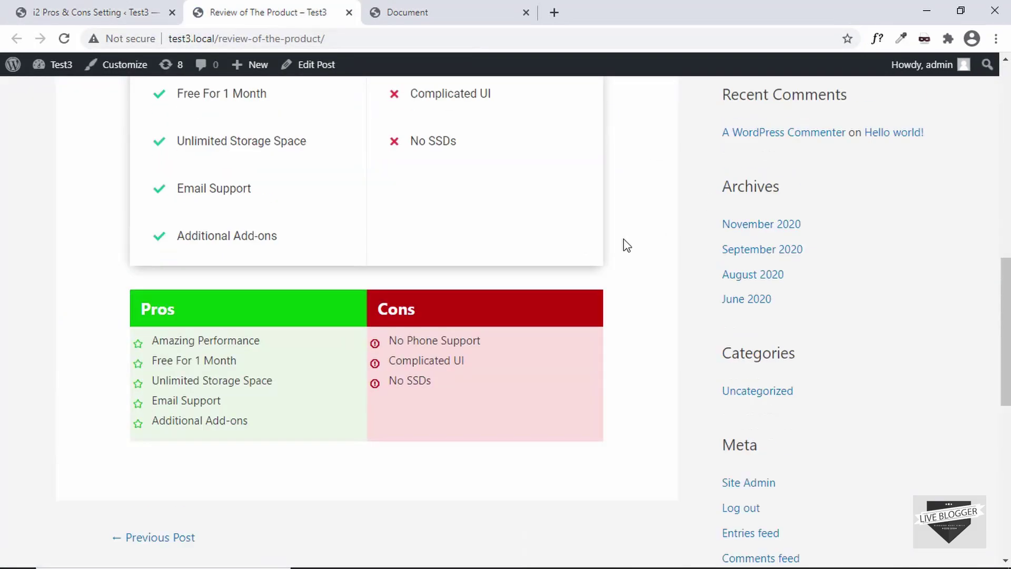
scroll(626, 245, down, 1)
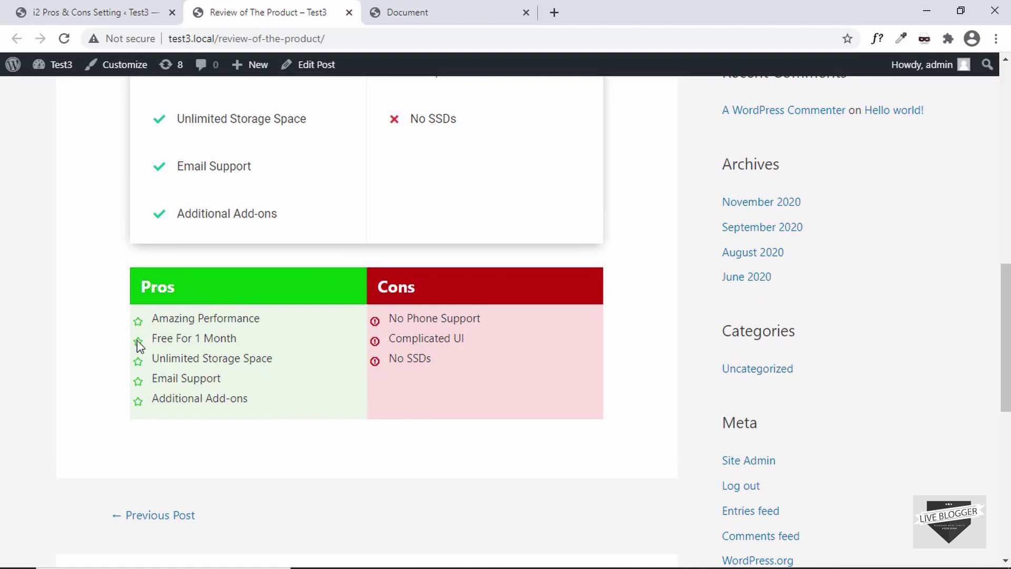
Step: Switch the plugin theme to Bordered, save the changes, and check the box on the published post
click(74, 8)
click(374, 364)
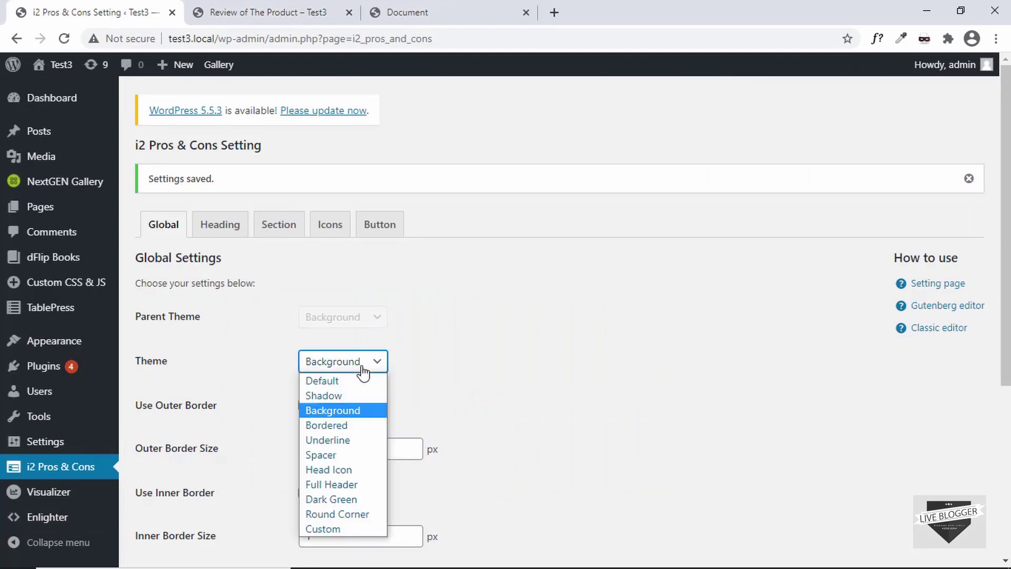
click(354, 427)
scroll(237, 402, down, 5)
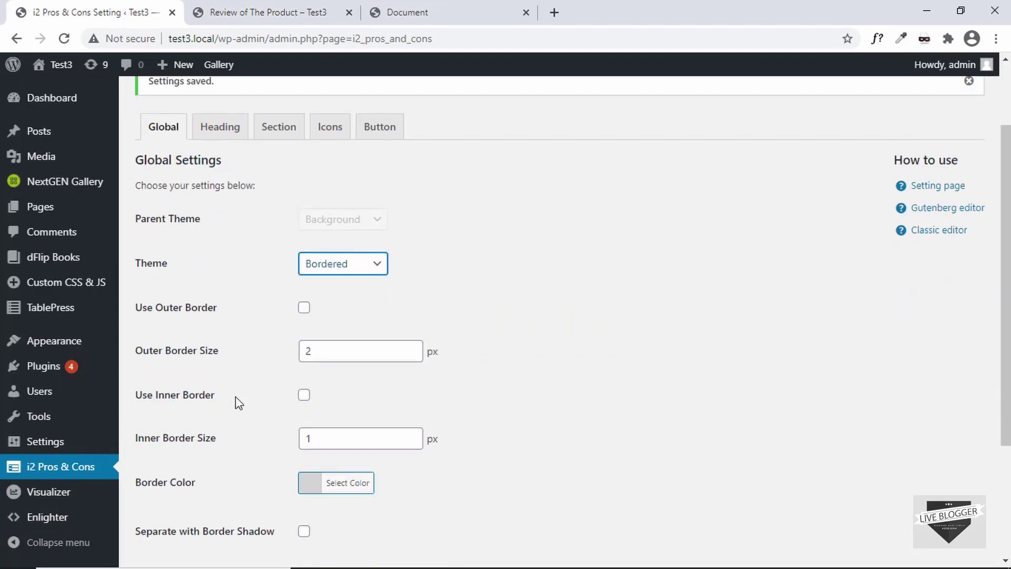
click(166, 510)
key(ctrl+Tab)
scroll(400, 273, down, 1)
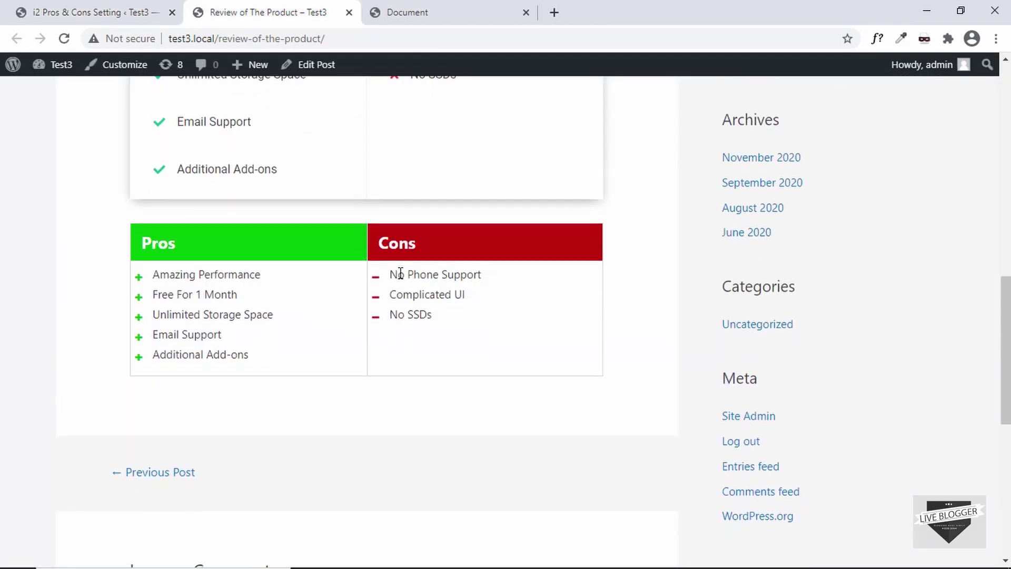
Step: Apply the Spacer theme in the plugin settings, save the changes, and view the box on the published post
click(107, 7)
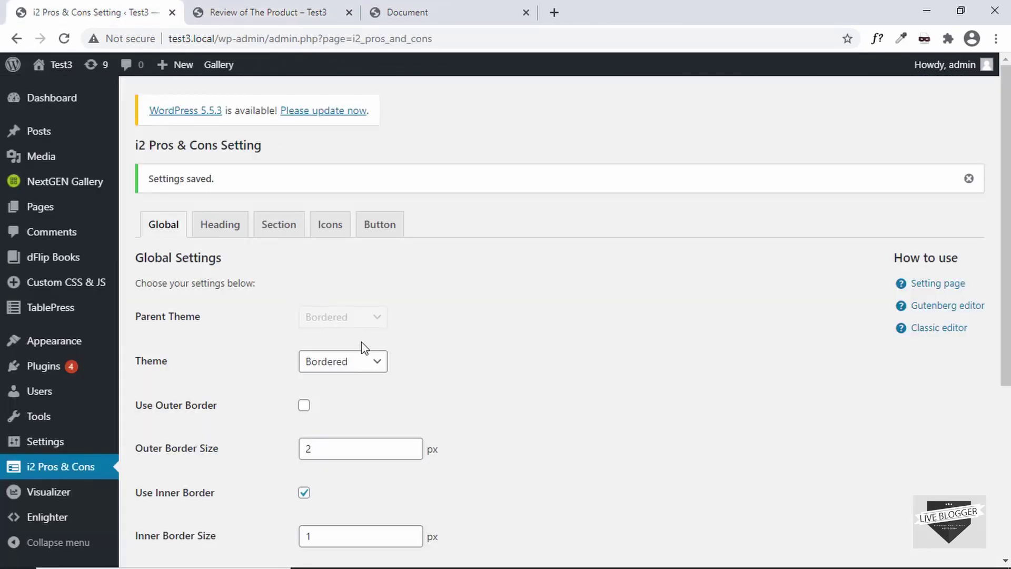
click(364, 359)
click(346, 373)
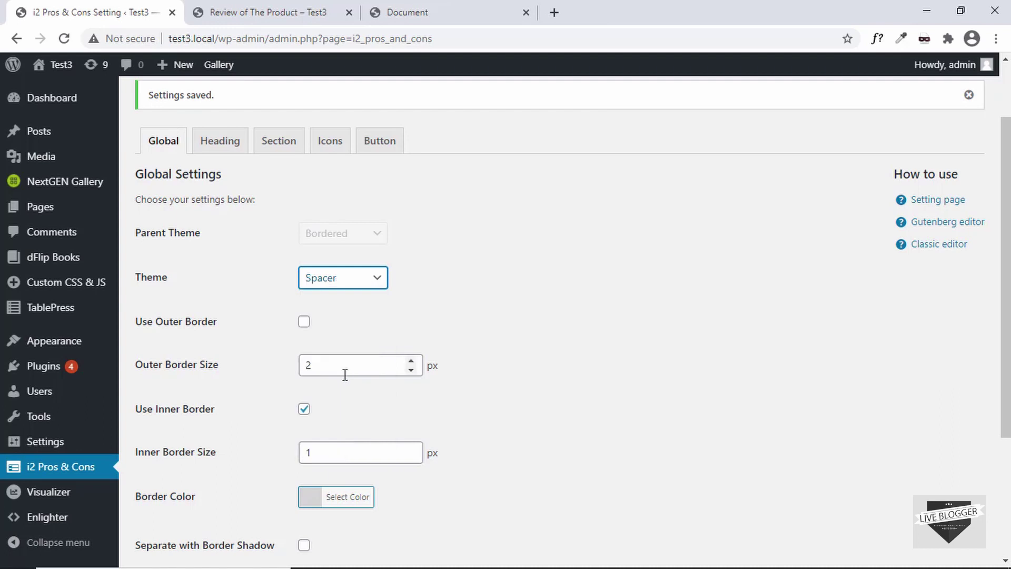
scroll(168, 421, down, 3)
click(158, 503)
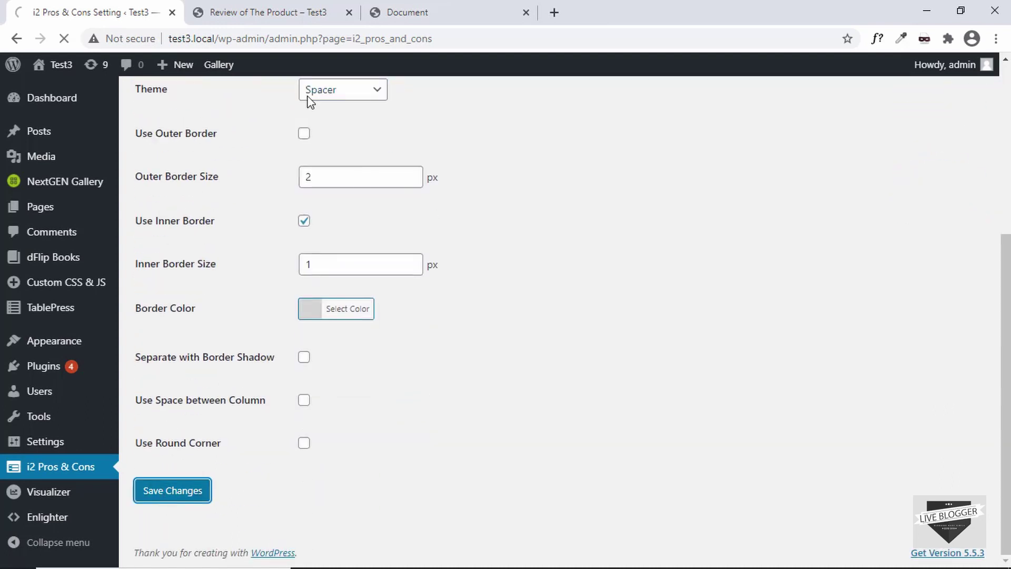
click(285, 12)
scroll(298, 229, up, 1)
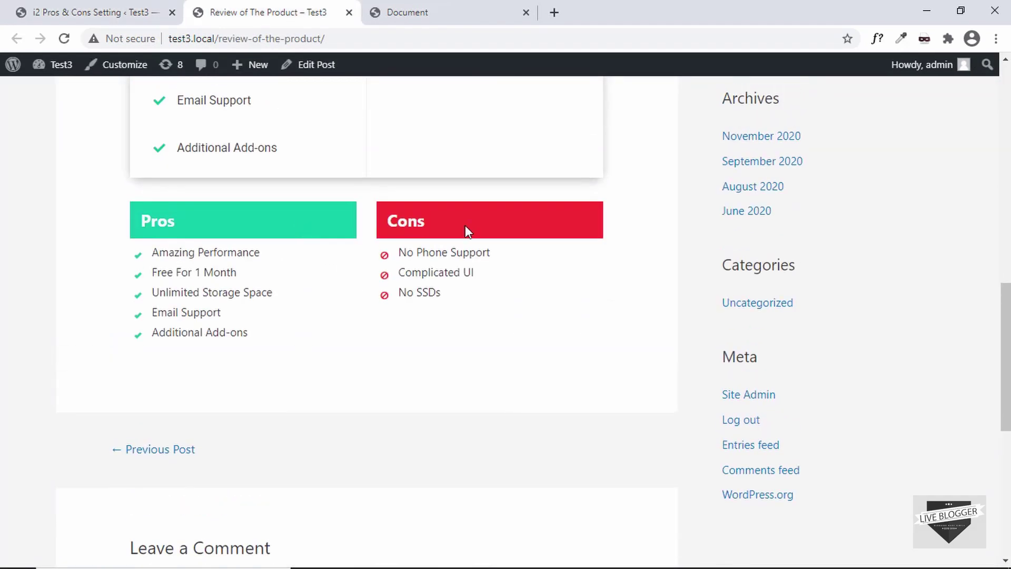
scroll(410, 271, down, 1)
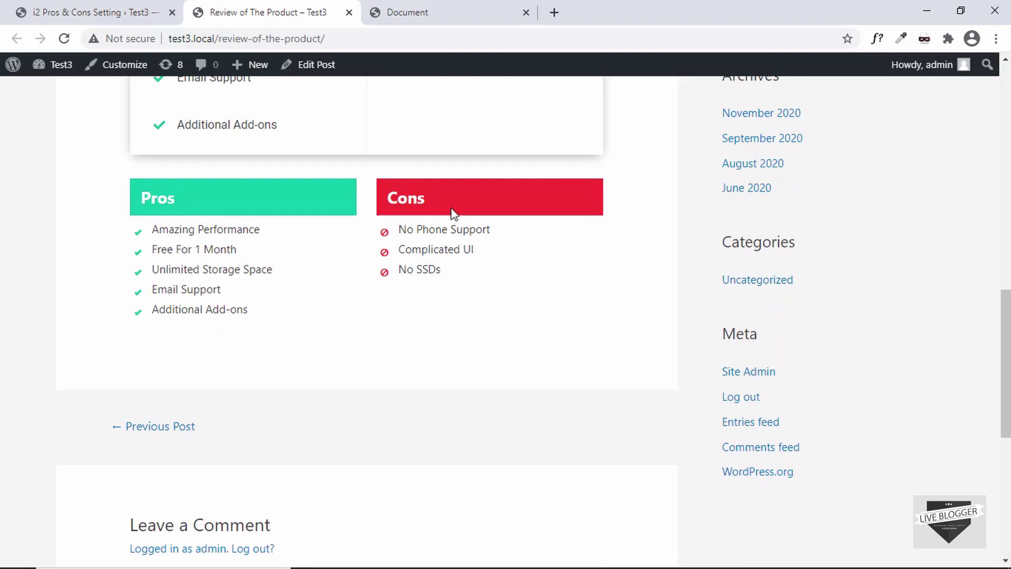
Step: Review the border, shadow, column spacing and round corner options in the plugin's Global settings
click(78, 7)
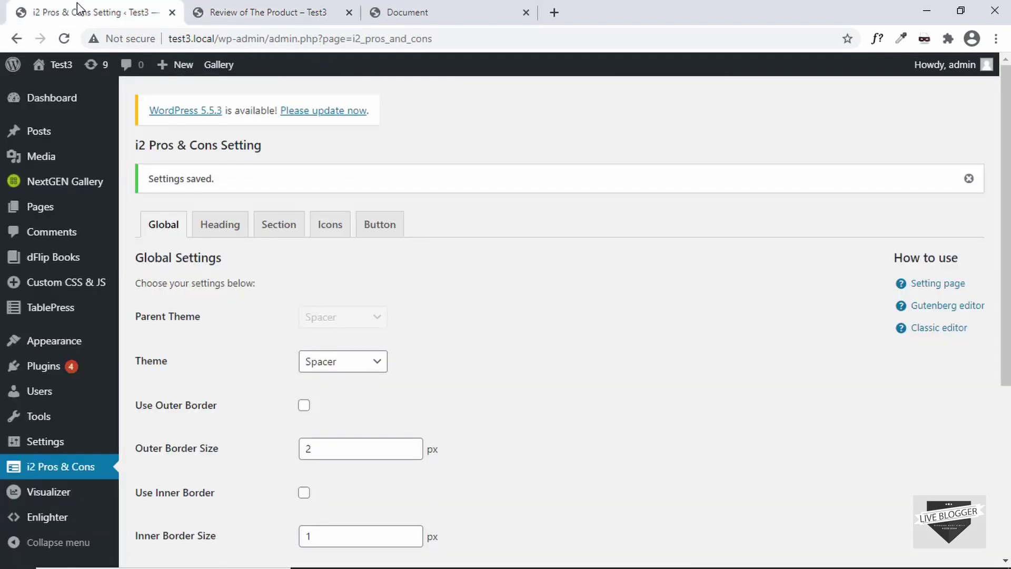
scroll(548, 348, down, 3)
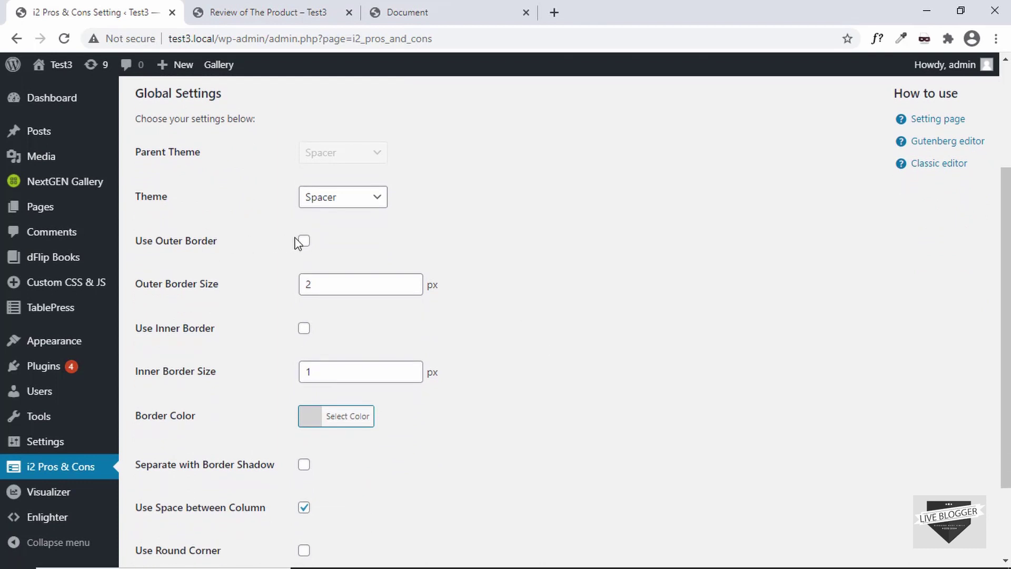
click(336, 288)
key(F5)
scroll(272, 379, down, 2)
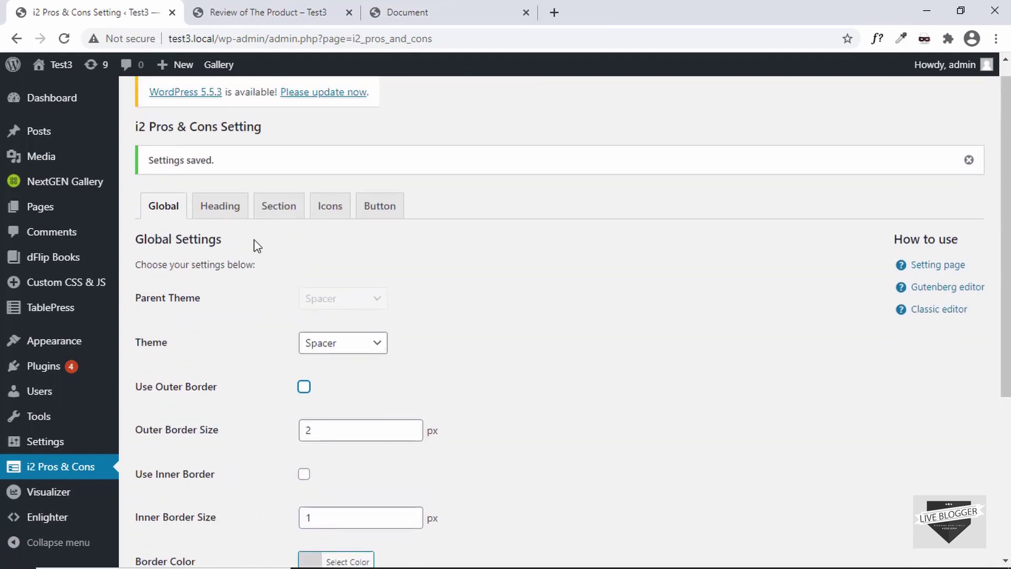
Step: Open the plugin's Heading settings and review the background color and icon options
click(218, 207)
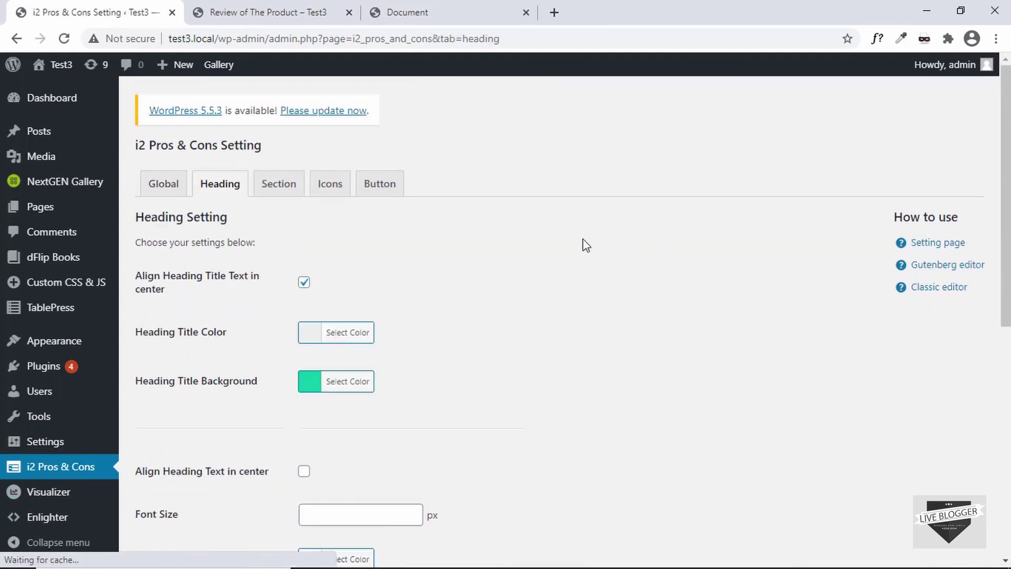
scroll(602, 251, down, 8)
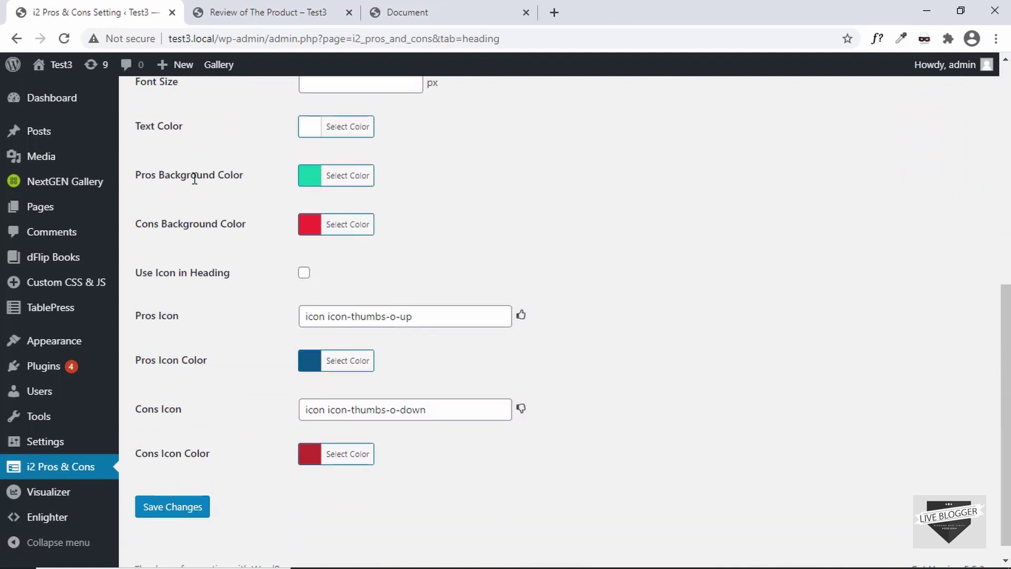
drag(158, 177, 244, 175)
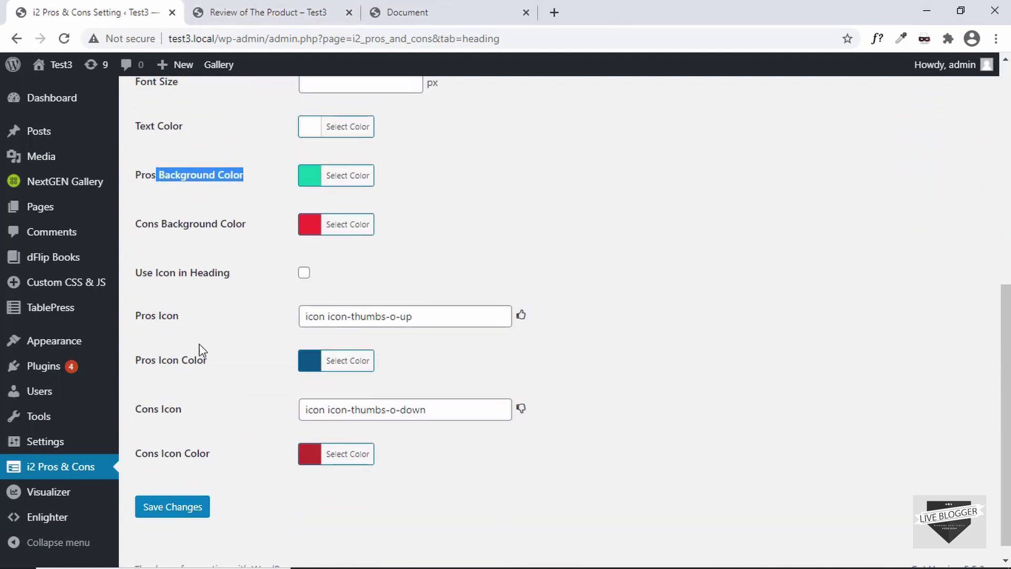
Step: Set the Pros Background Color in the Heading settings to the light green preset swatch
click(180, 173)
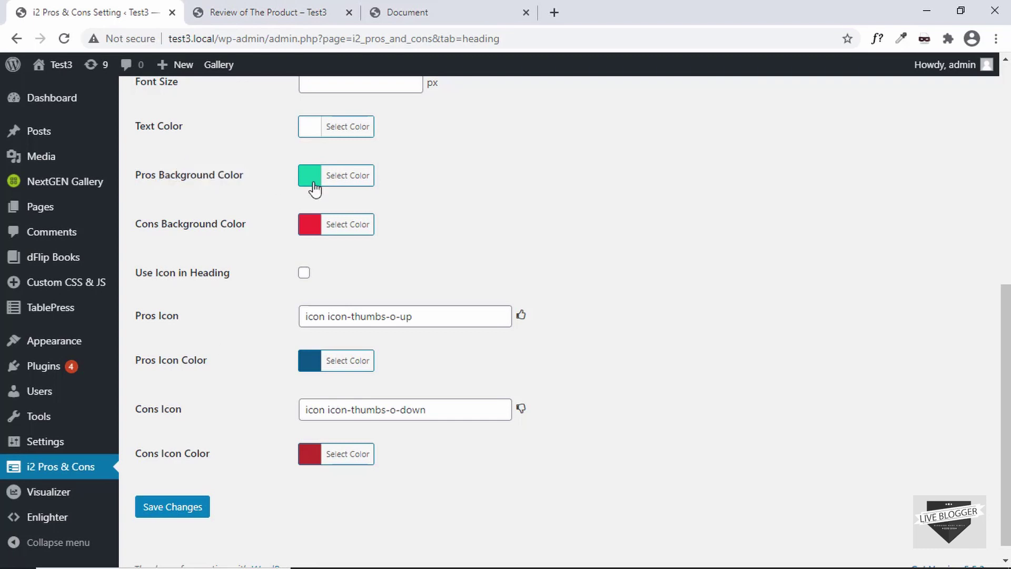
click(238, 6)
click(89, 10)
click(339, 175)
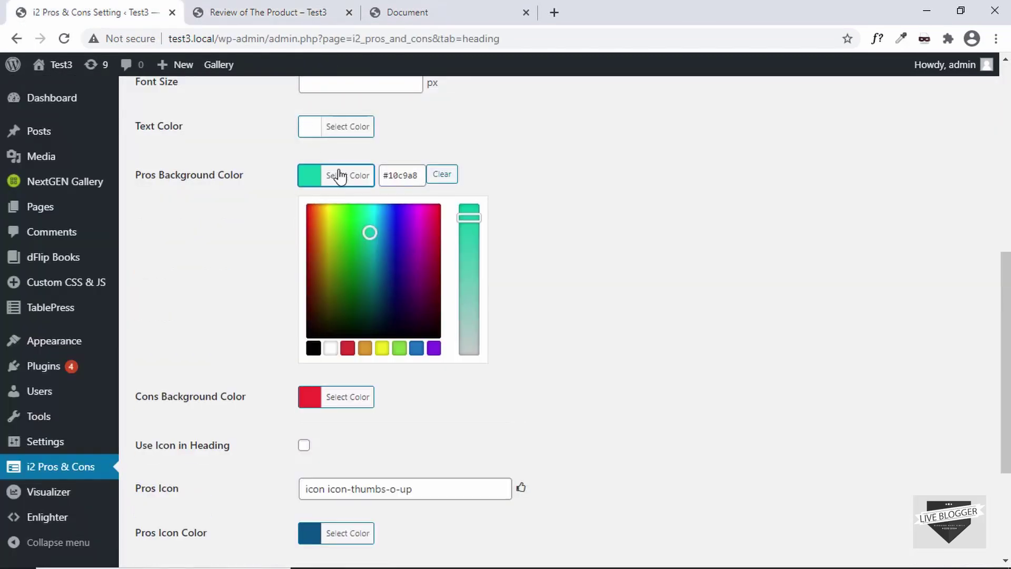
click(399, 348)
click(555, 280)
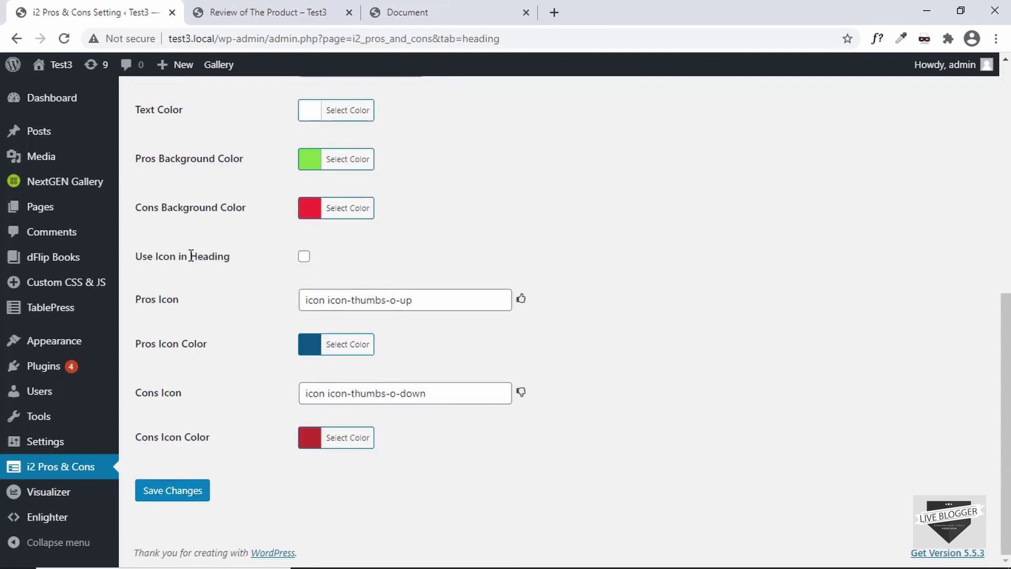
Step: Enable Use Icon in Heading and browse the available Pros and Cons icons, keeping the thumbs-up and thumbs-down icons
click(303, 257)
click(463, 303)
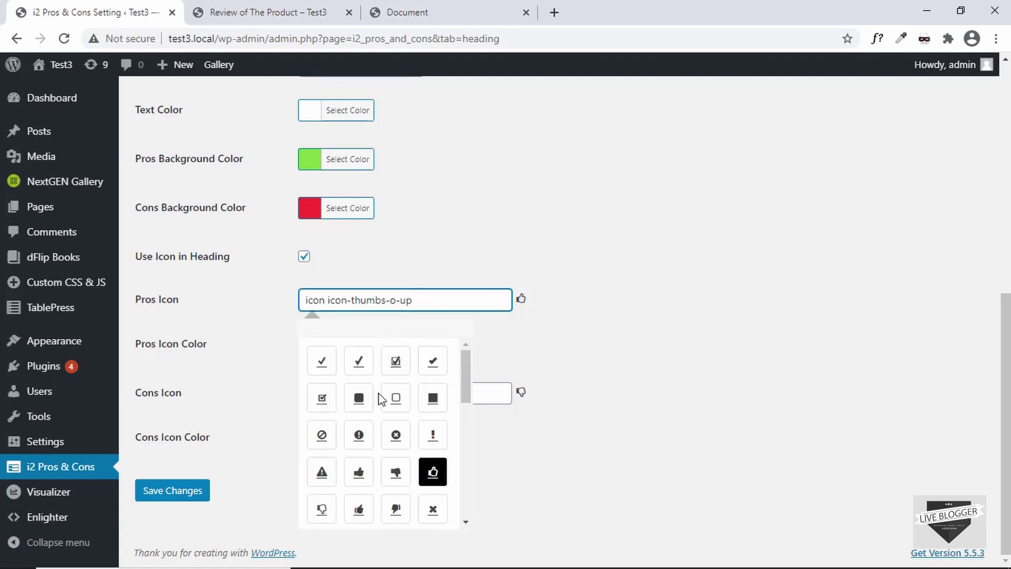
scroll(362, 446, down, 3)
scroll(365, 447, down, 4)
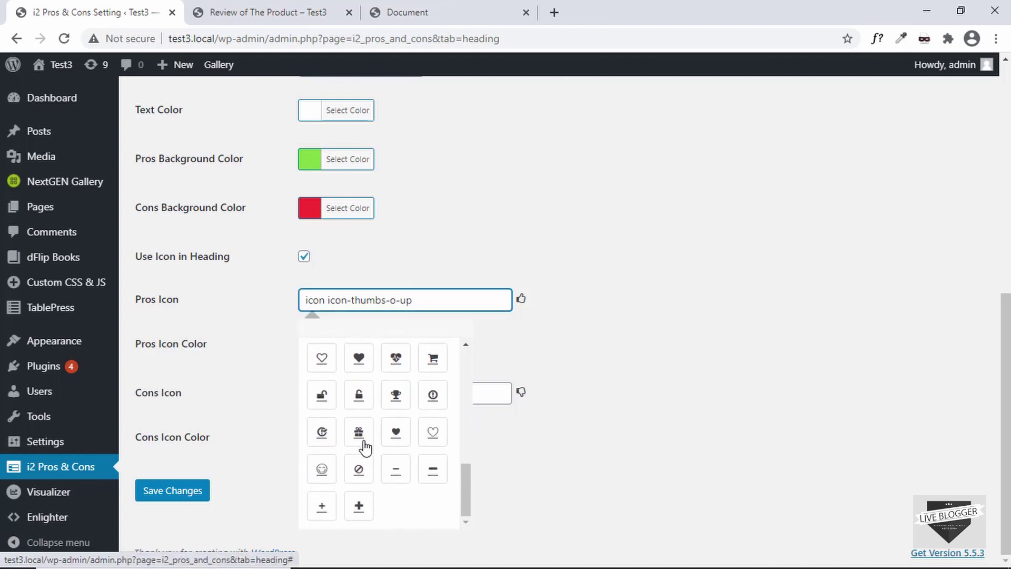
scroll(362, 447, up, 5)
click(580, 380)
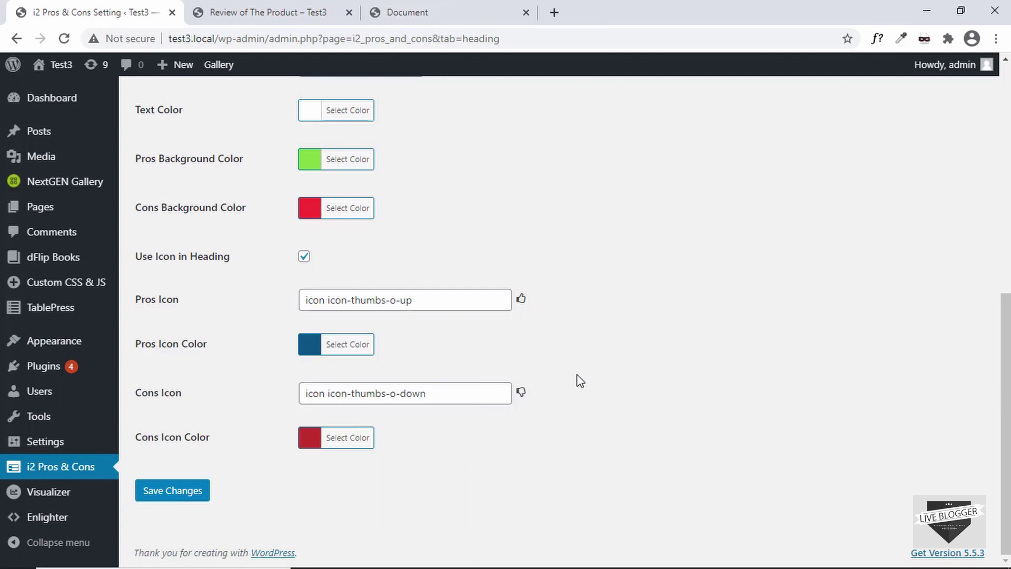
click(444, 394)
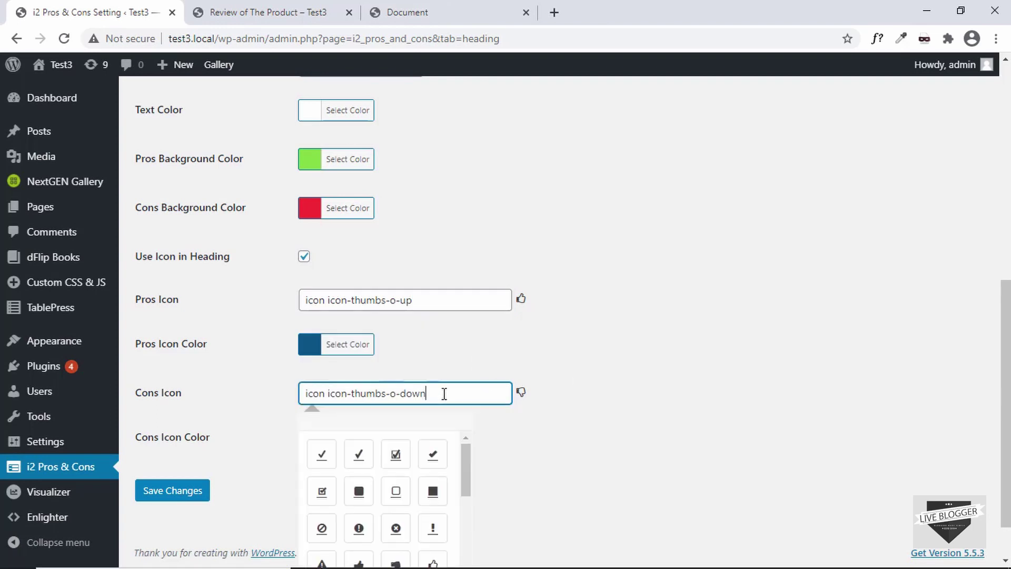
click(623, 364)
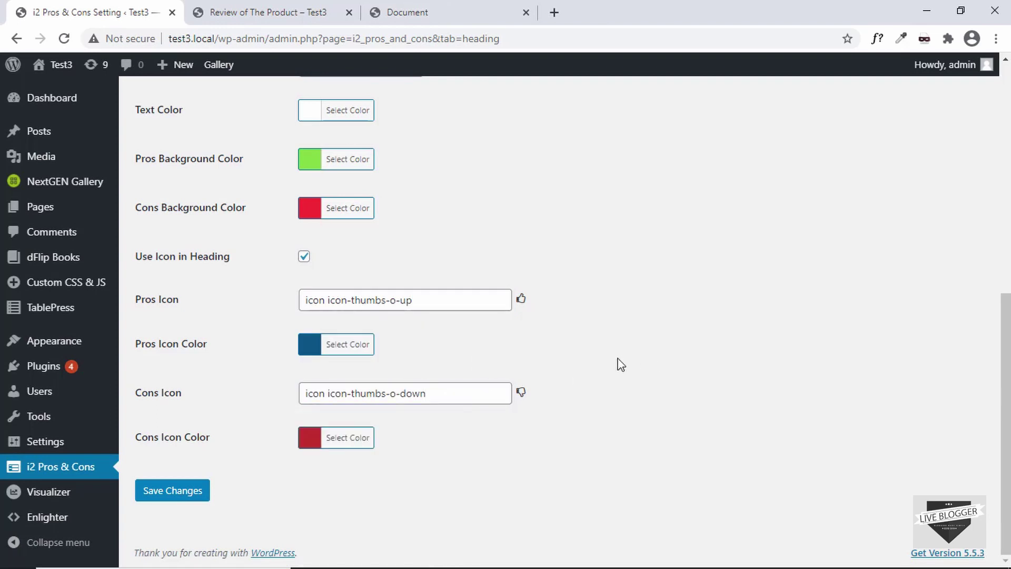
Step: Save the heading changes and reload the published review post to inspect the pros and cons box
click(185, 498)
click(254, 11)
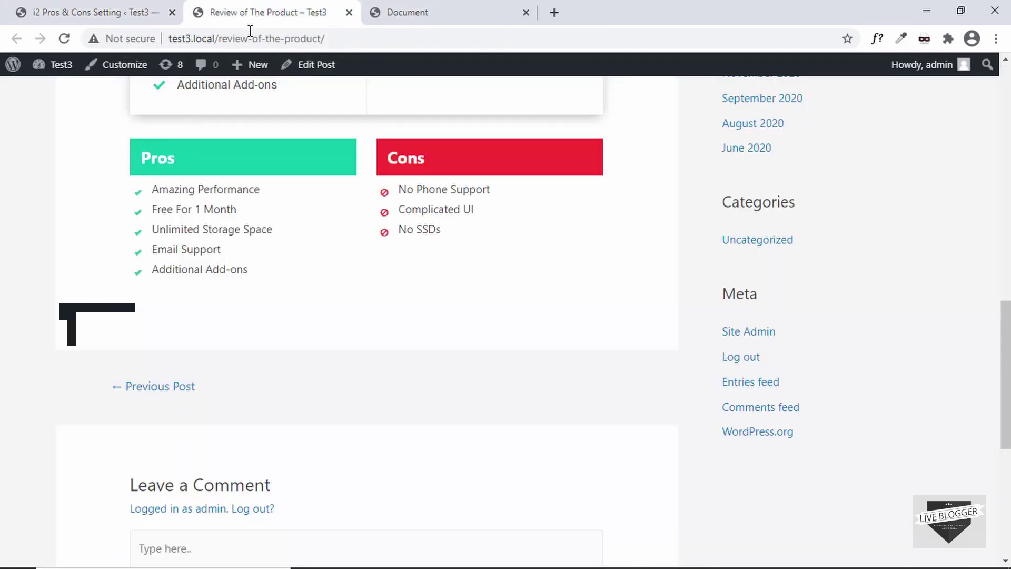
click(253, 37)
key(Return)
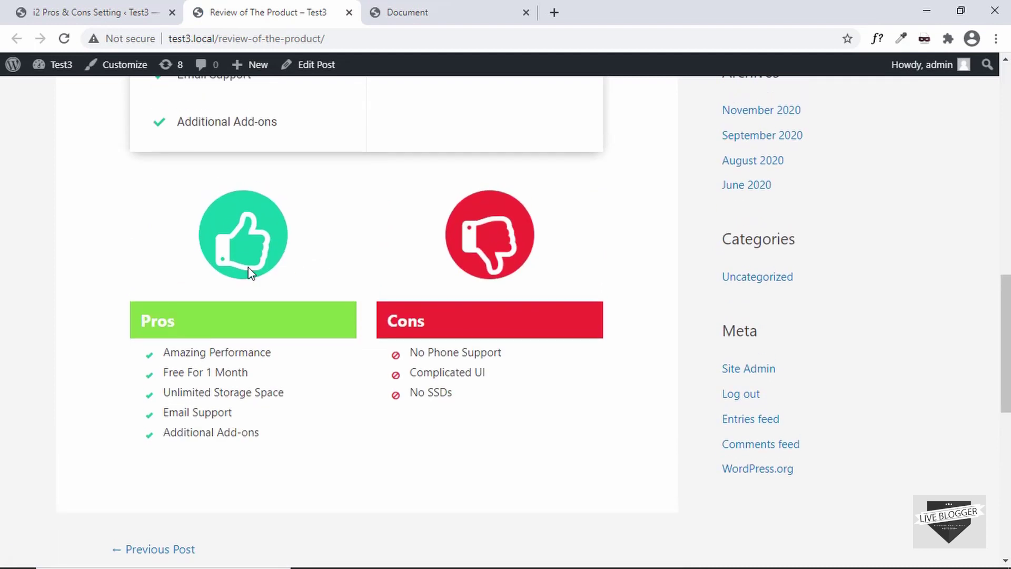
scroll(231, 280, down, 1)
double_click(145, 287)
click(238, 280)
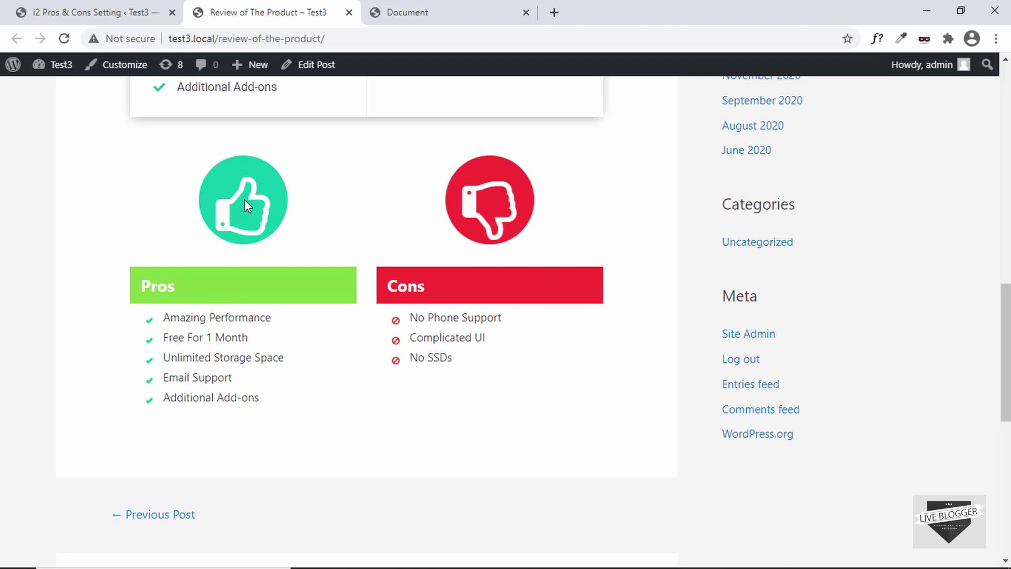
Step: In the Section settings, set the Pros Background Color to light green #81d742, save, and view the result on the published post
key(ctrl+1)
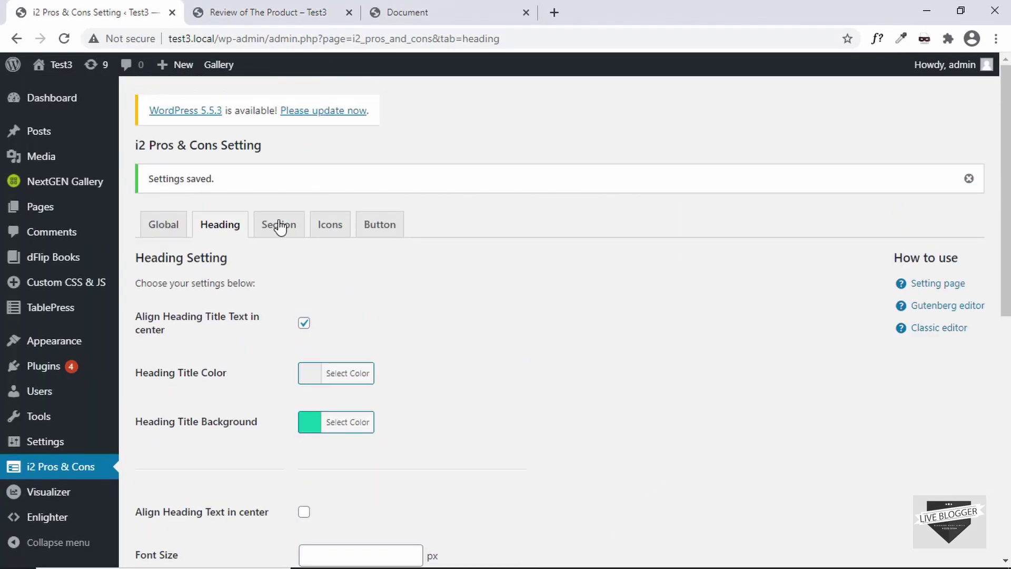
click(275, 227)
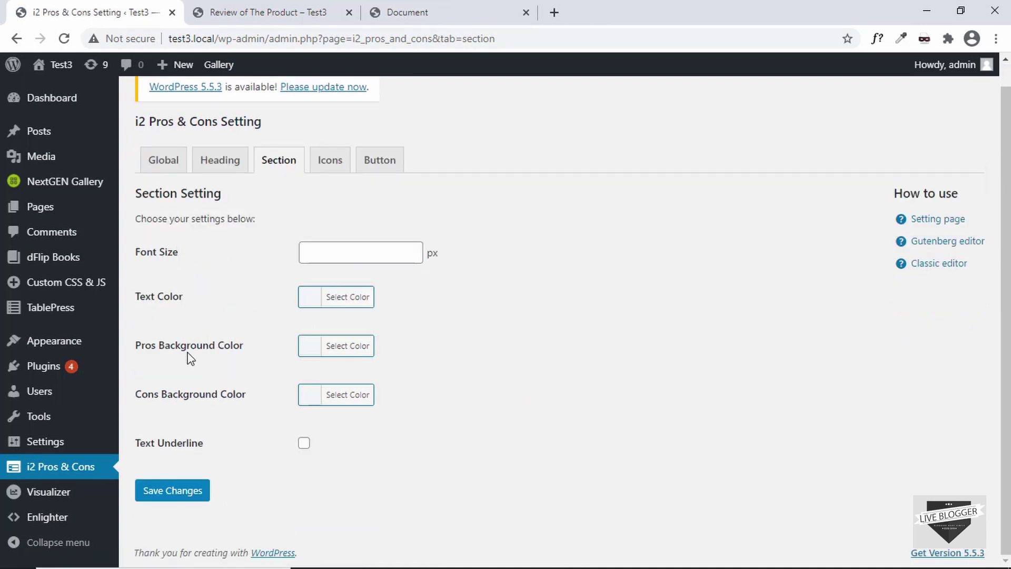
click(328, 346)
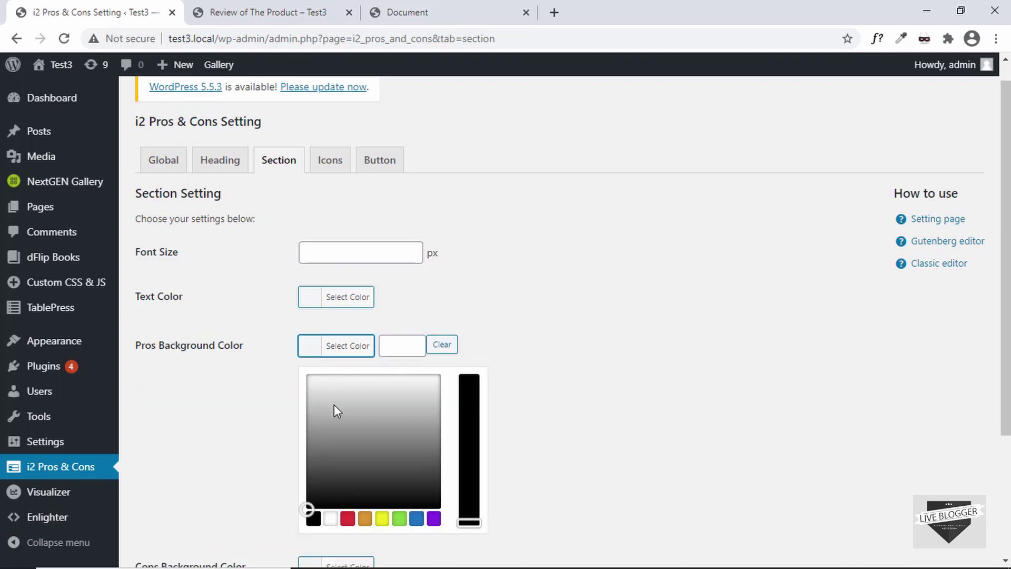
click(348, 519)
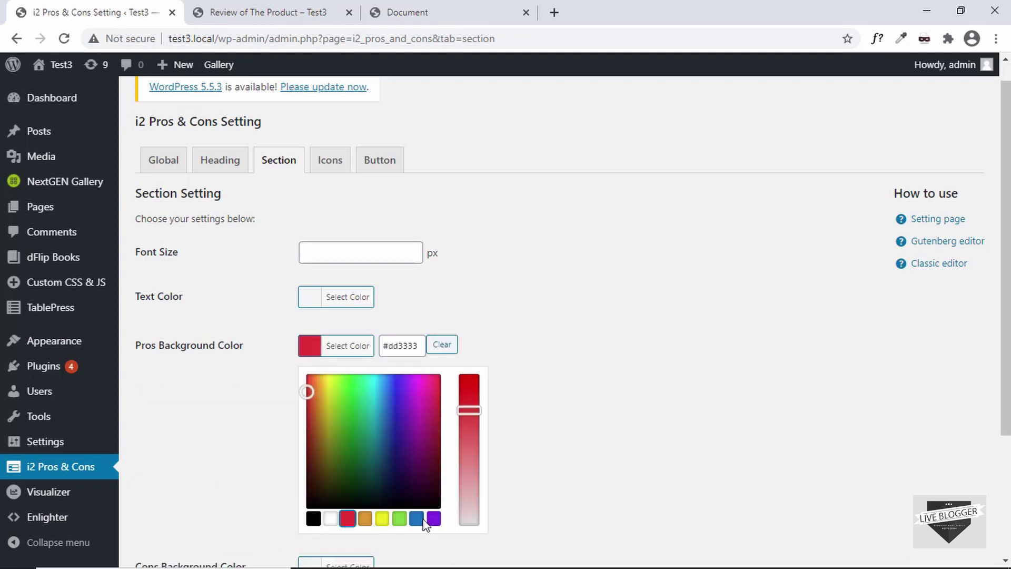
click(400, 519)
scroll(213, 453, down, 3)
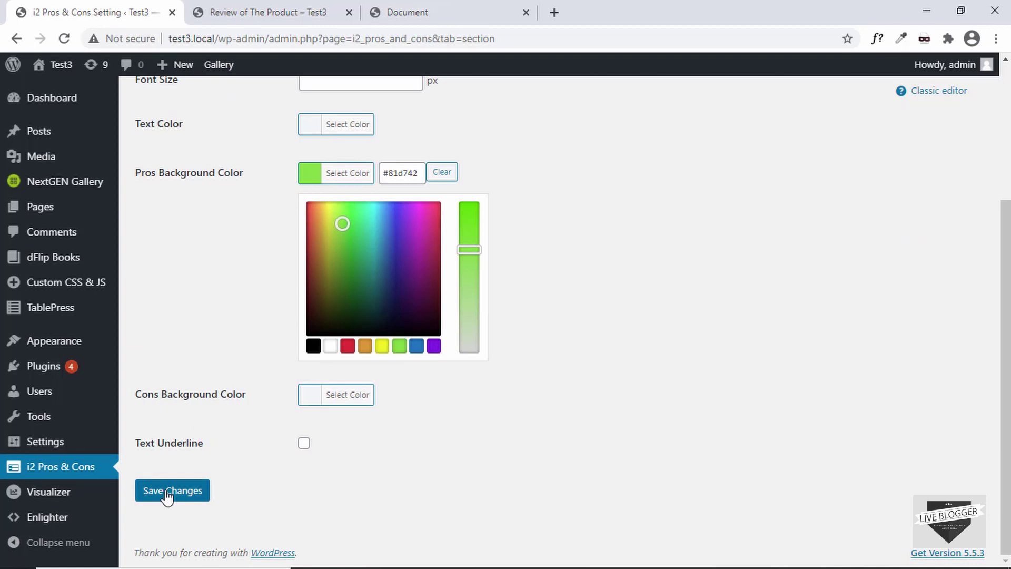
click(169, 492)
click(266, 12)
key(F5)
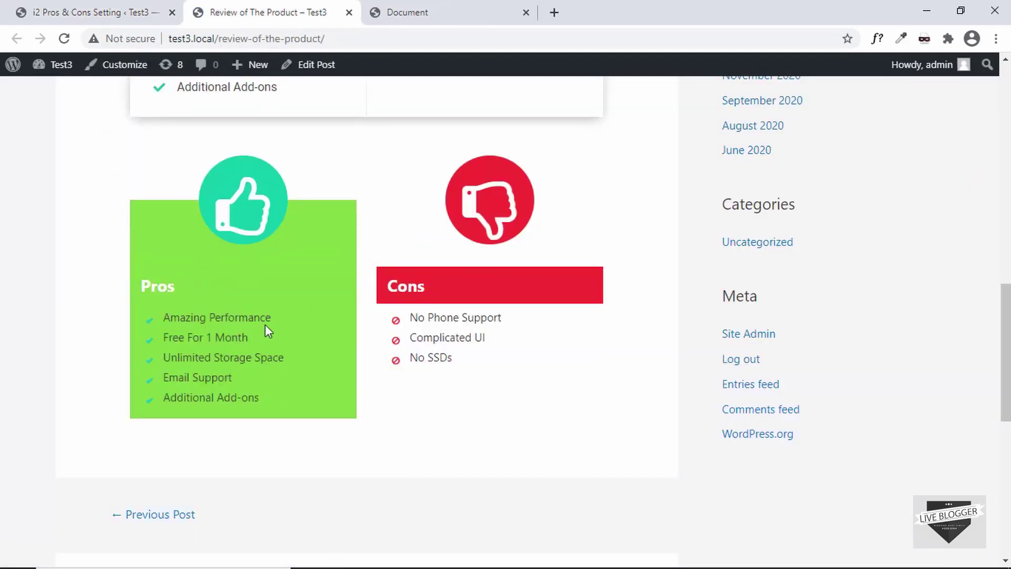
Step: Change the Pros Background Color in the Section settings to light gray and save the changes
click(79, 11)
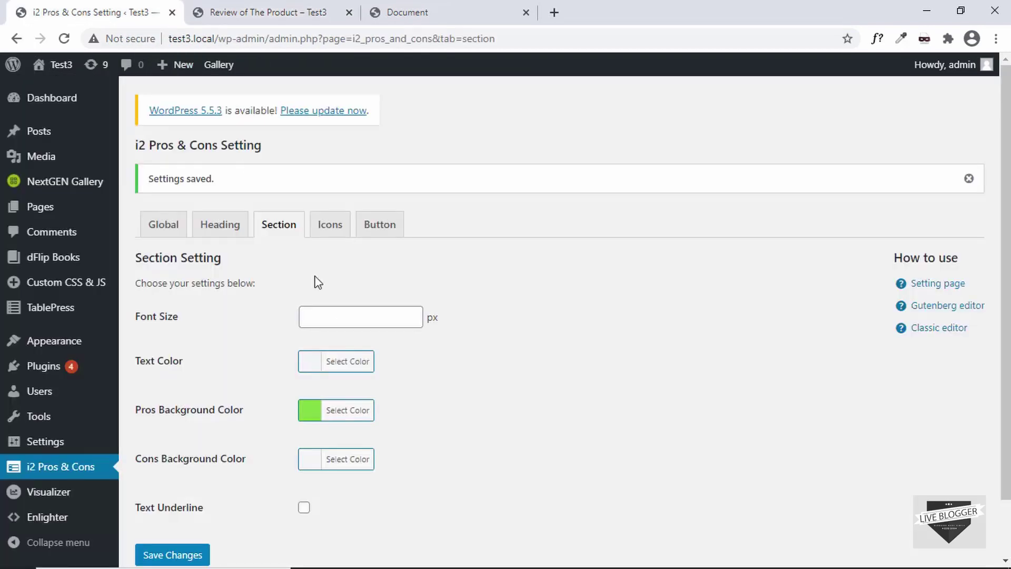
click(341, 413)
scroll(394, 494, down, 3)
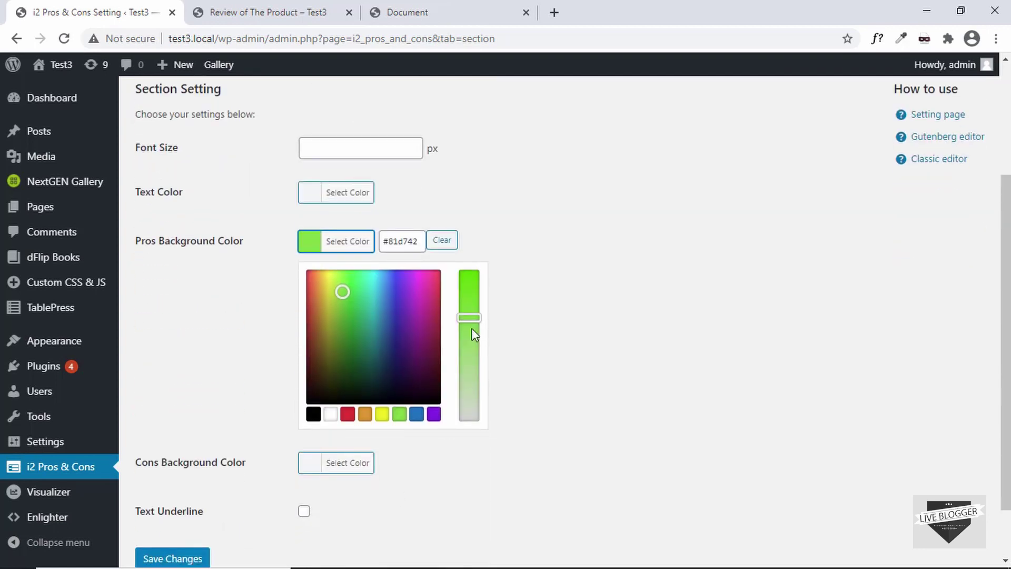
right_click(556, 358)
click(403, 469)
click(177, 491)
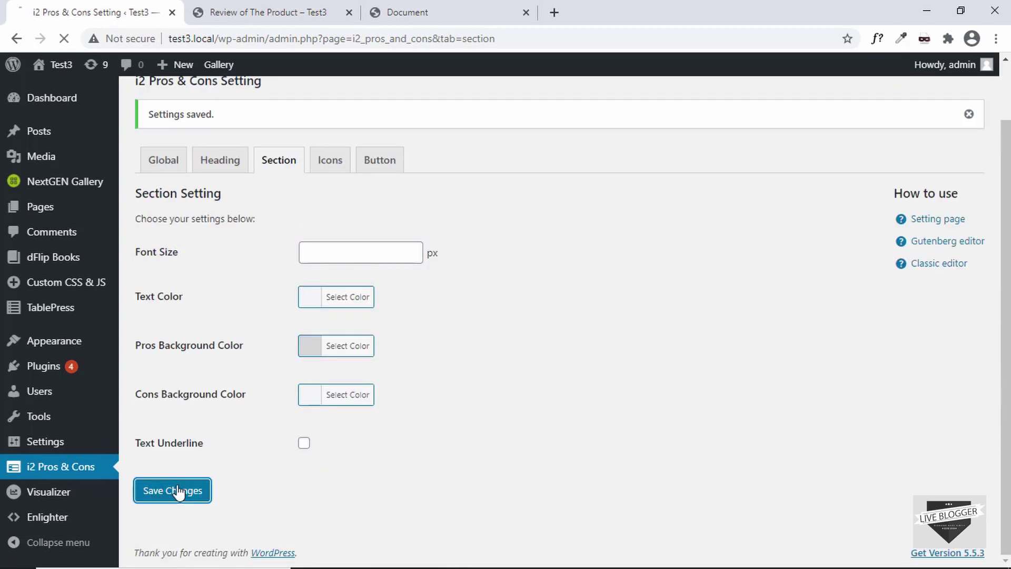
scroll(460, 420, down, 1)
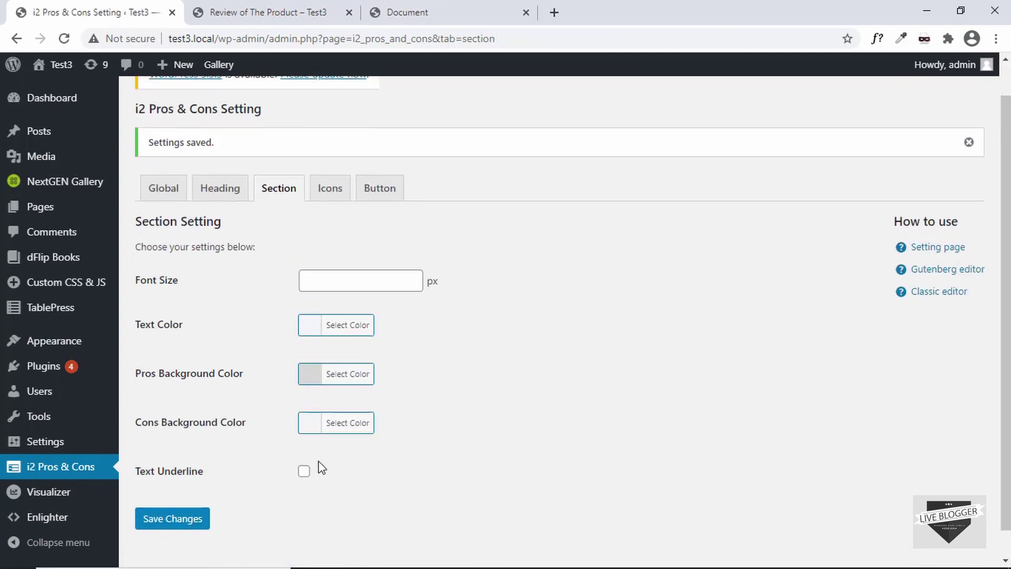
scroll(404, 454, up, 1)
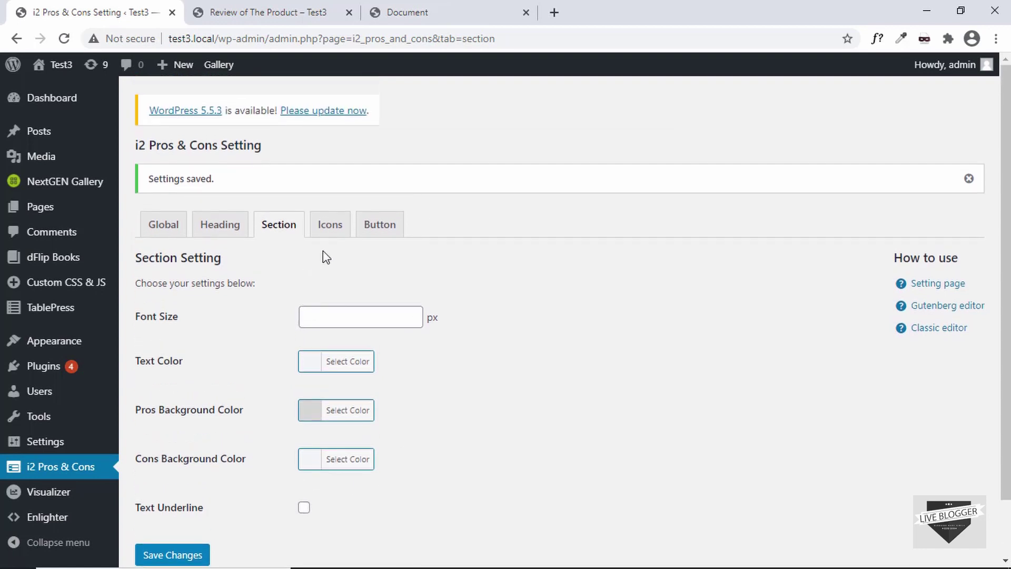
Step: In the Icons settings, set Icons Start Position to 32 px, save, and check the list icons on the published post
click(332, 232)
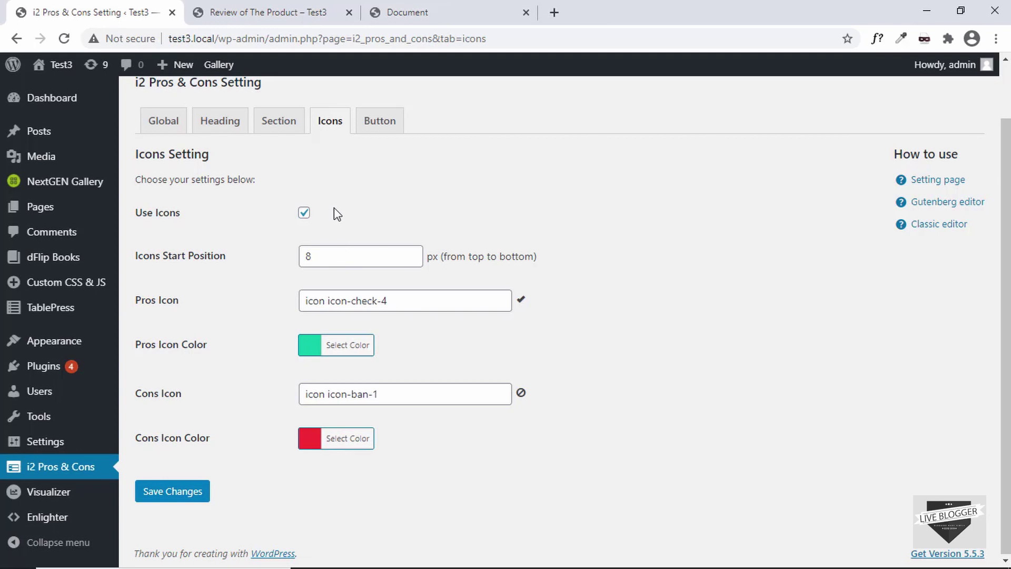
click(267, 9)
click(90, 6)
drag(318, 257, 276, 263)
text(32)
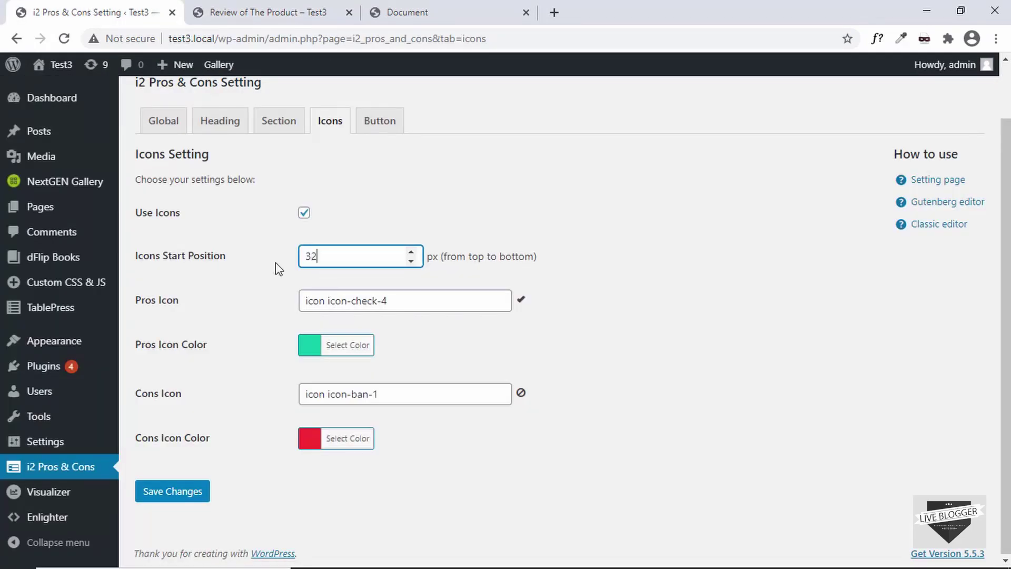
click(175, 496)
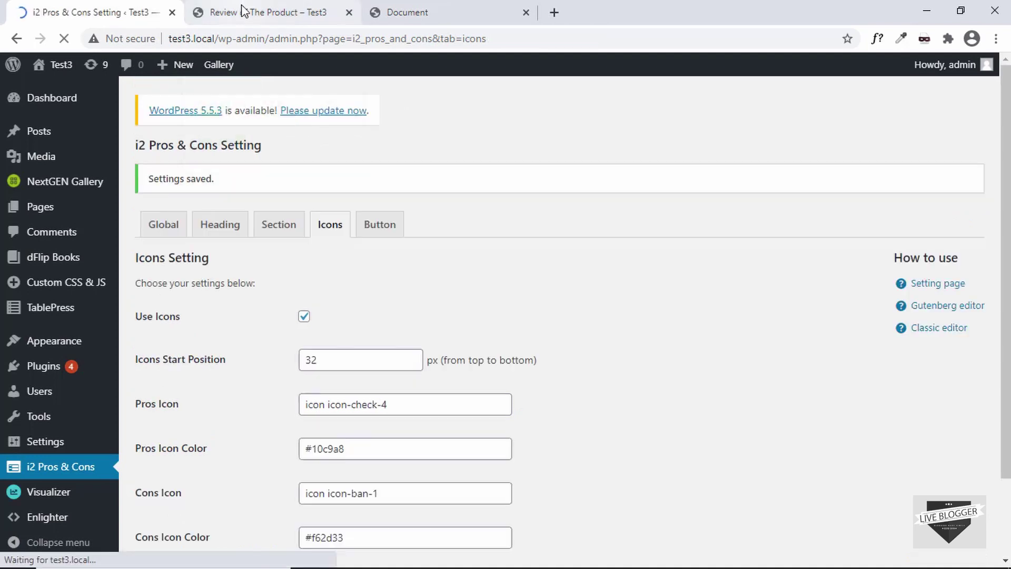
click(237, 6)
click(243, 39)
key(Return)
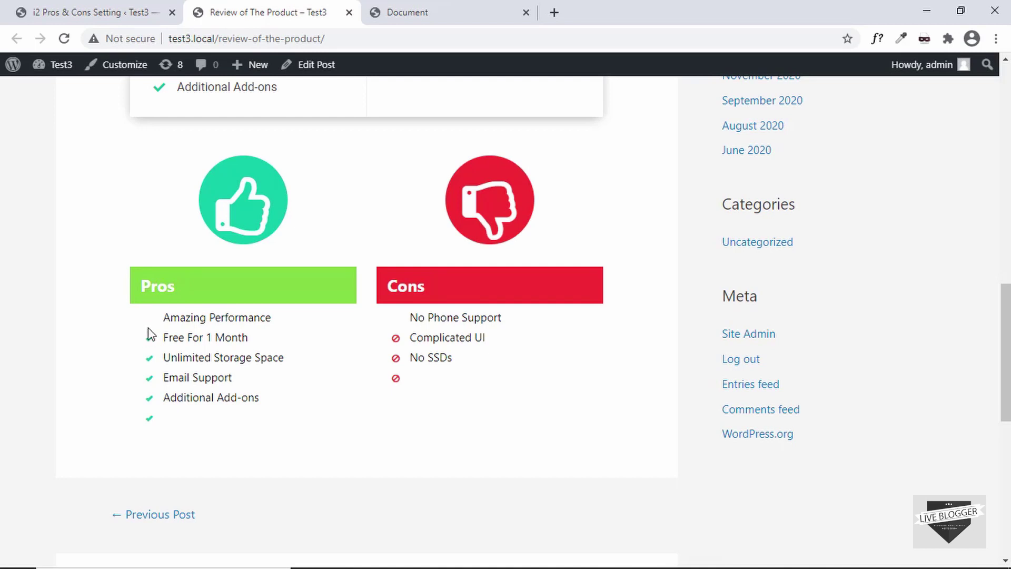
Step: Set Icons Start Position back to 8 px and save the changes
key(ctrl+Page_Up)
text(8)
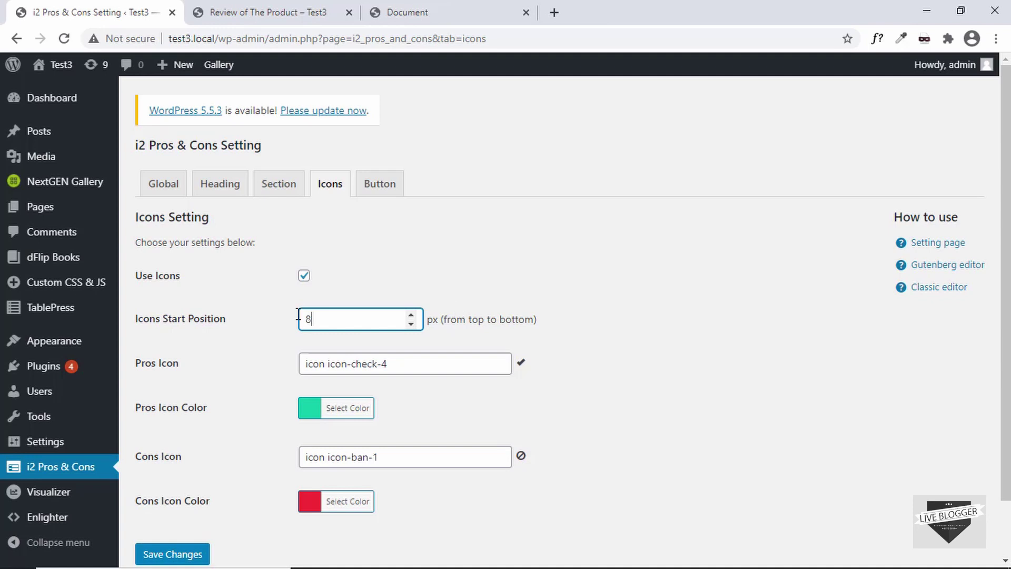
scroll(248, 316, down, 1)
click(159, 491)
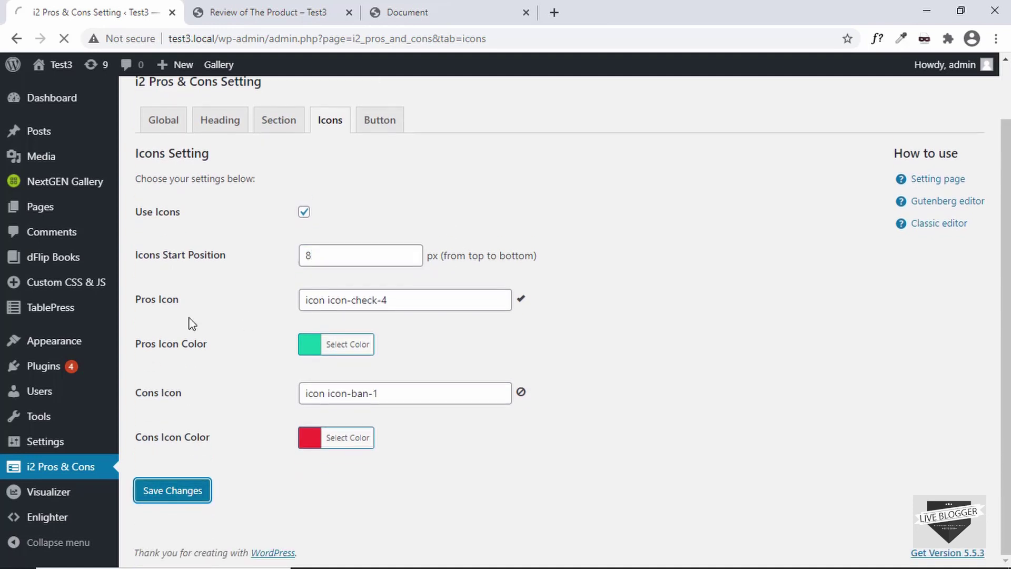
Step: Look through the icon choices offered for the Pros Icon and Cons Icon in the Icons settings
click(464, 369)
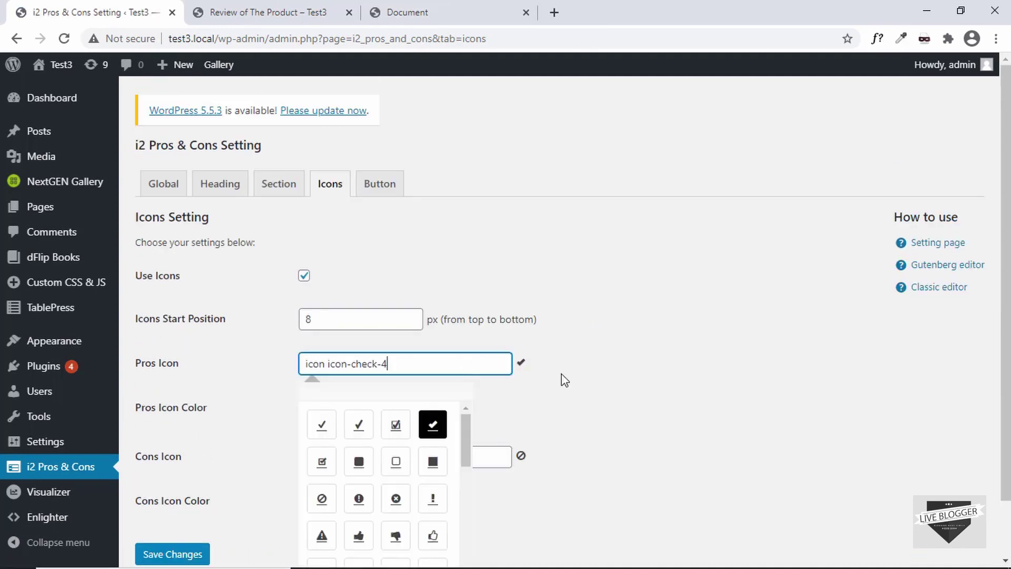
scroll(592, 386, down, 1)
drag(591, 386, 484, 397)
click(478, 398)
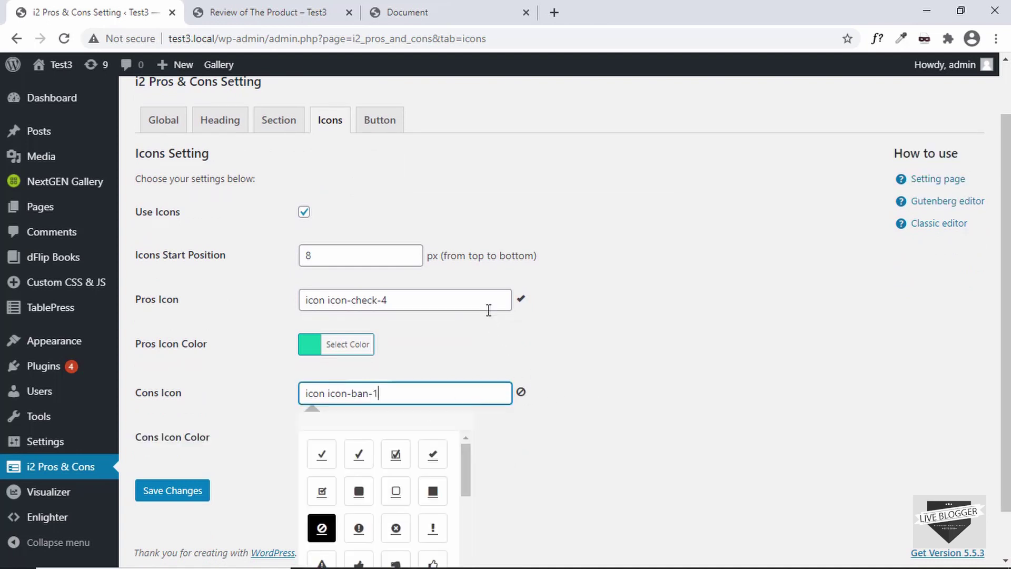
click(595, 360)
scroll(627, 301, up, 1)
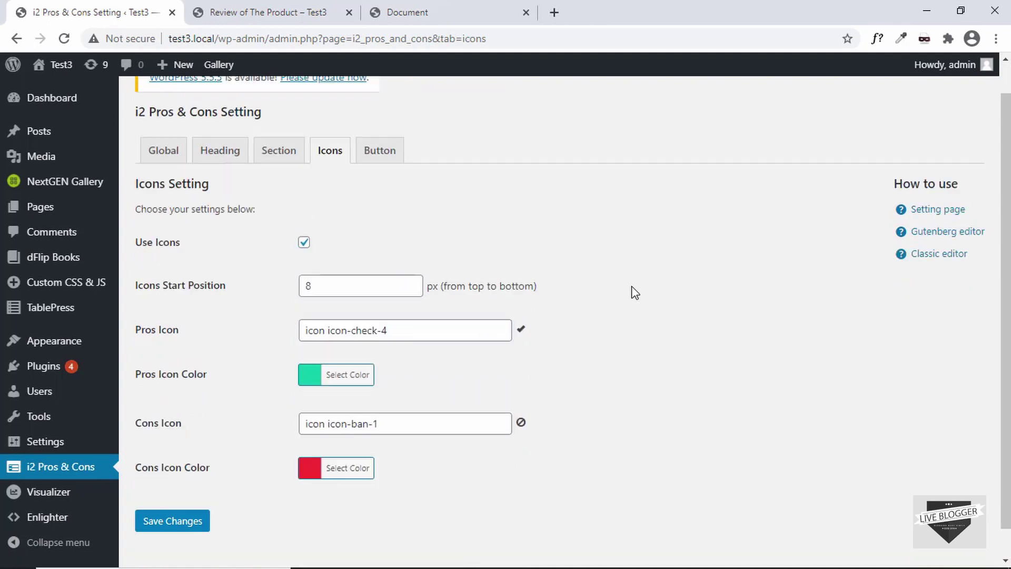
Step: Review the icon and color options in the Heading settings and compare them with the box on the published post
click(226, 157)
click(210, 189)
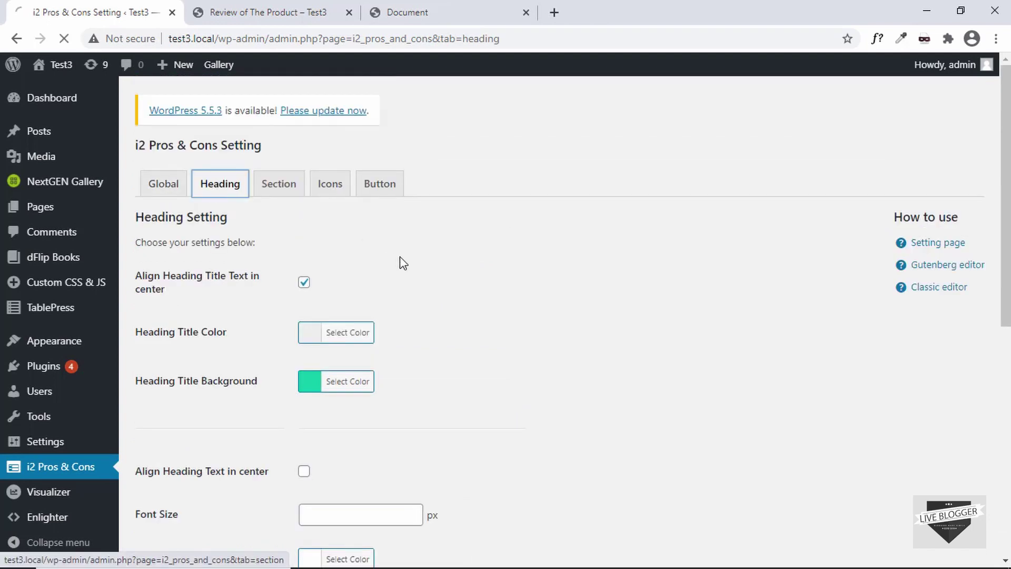
scroll(543, 255, down, 2)
scroll(543, 254, down, 7)
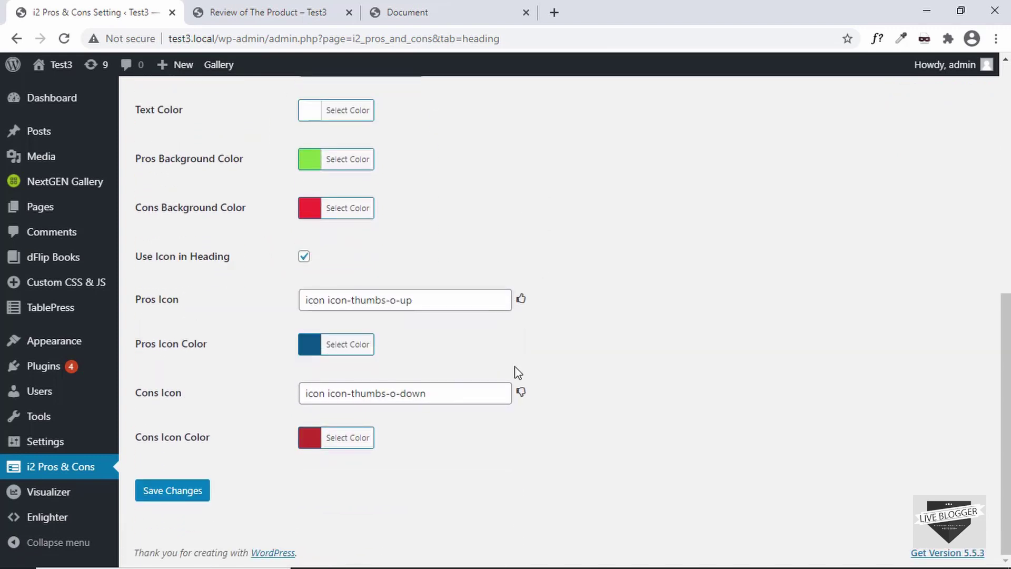
click(261, 12)
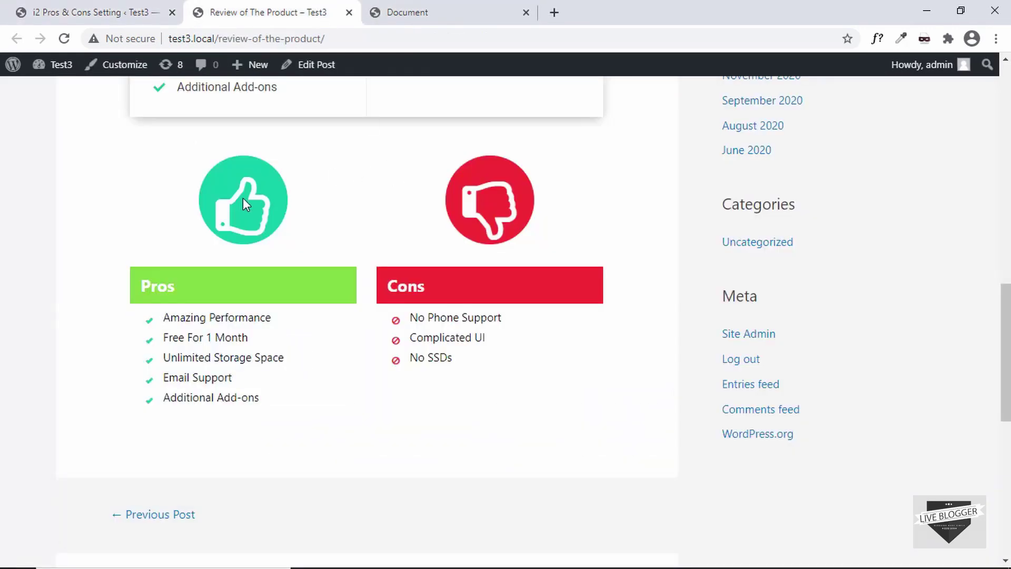
click(92, 11)
scroll(582, 337, up, 7)
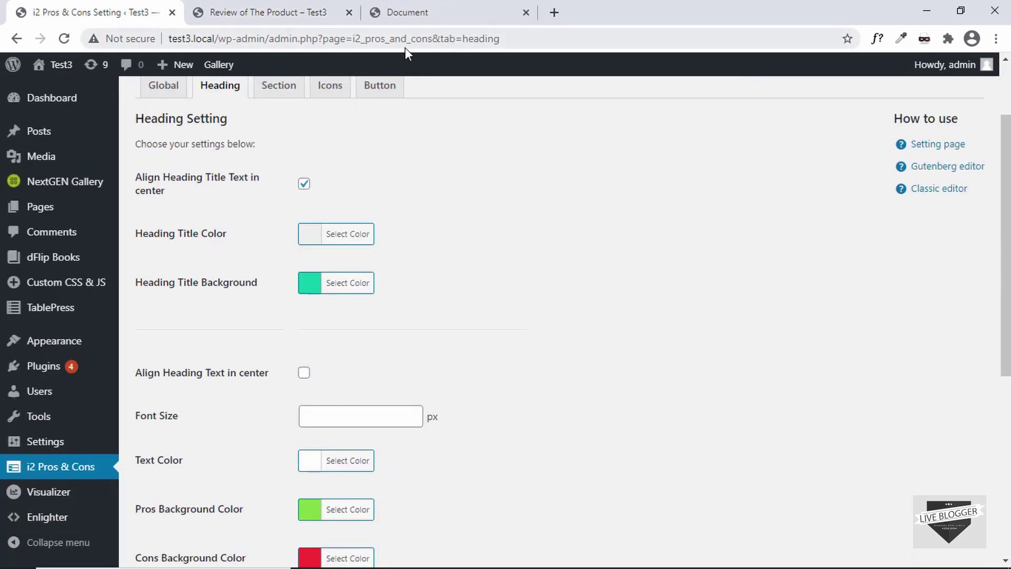
Step: Review the plugin's Icons and Button settings and look at the plugin's box on the published post
click(330, 85)
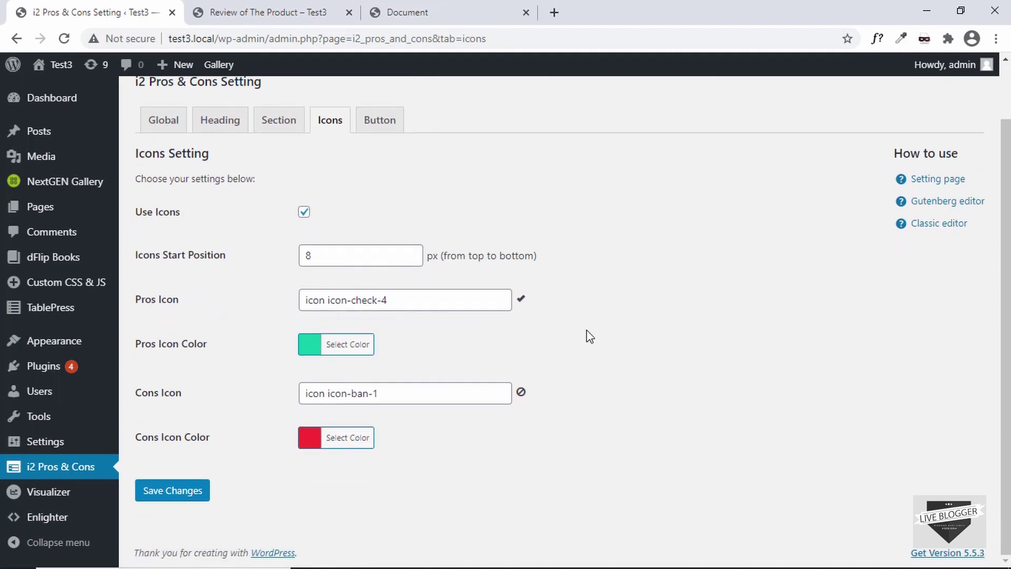
scroll(588, 336, up, 2)
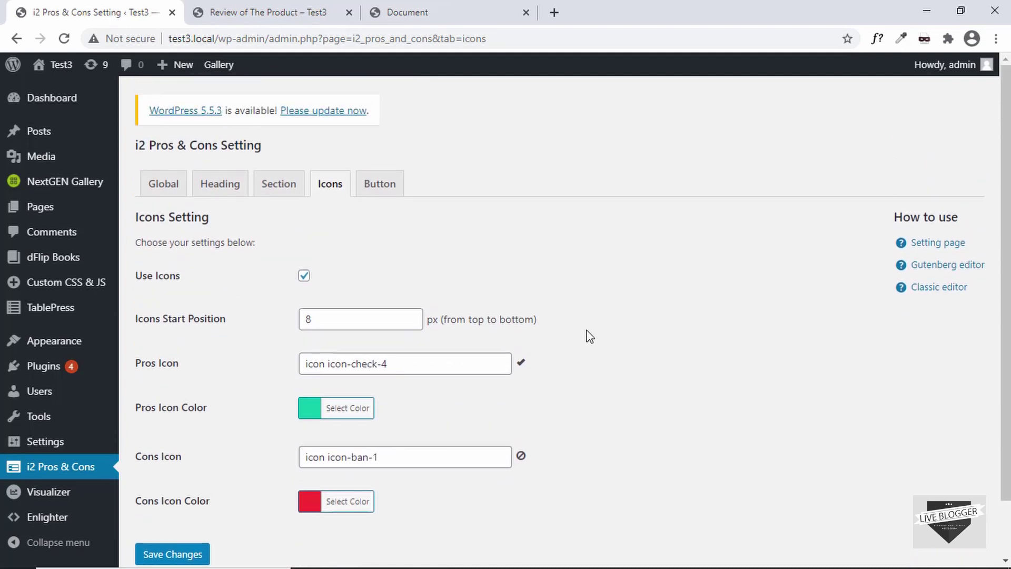
click(380, 189)
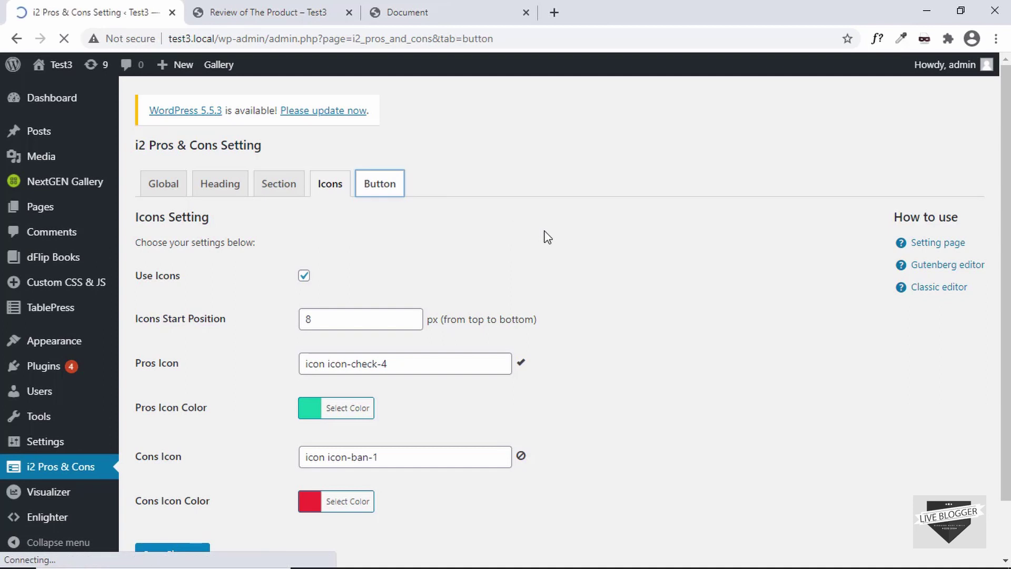
click(357, 210)
click(454, 205)
click(297, 10)
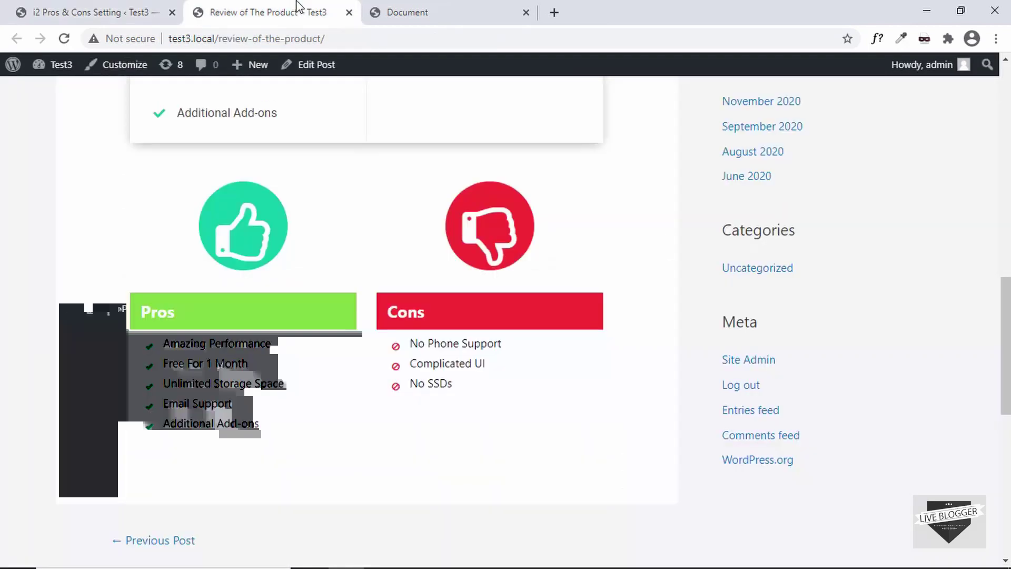
Step: Open the "Review of The Product" post for editing and select its i2 Pros & Cons block
click(77, 6)
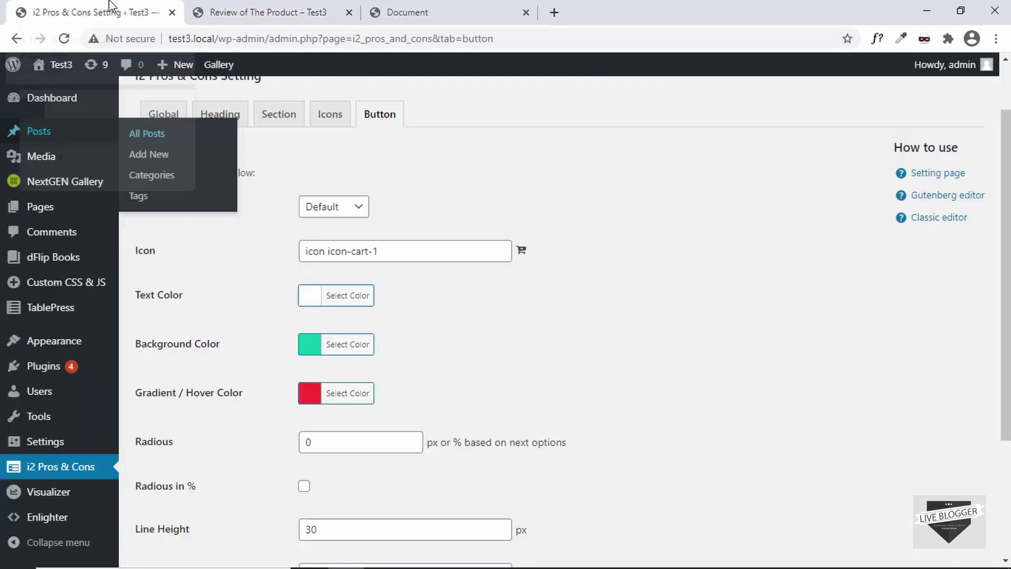
ctrl+shift+click(155, 138)
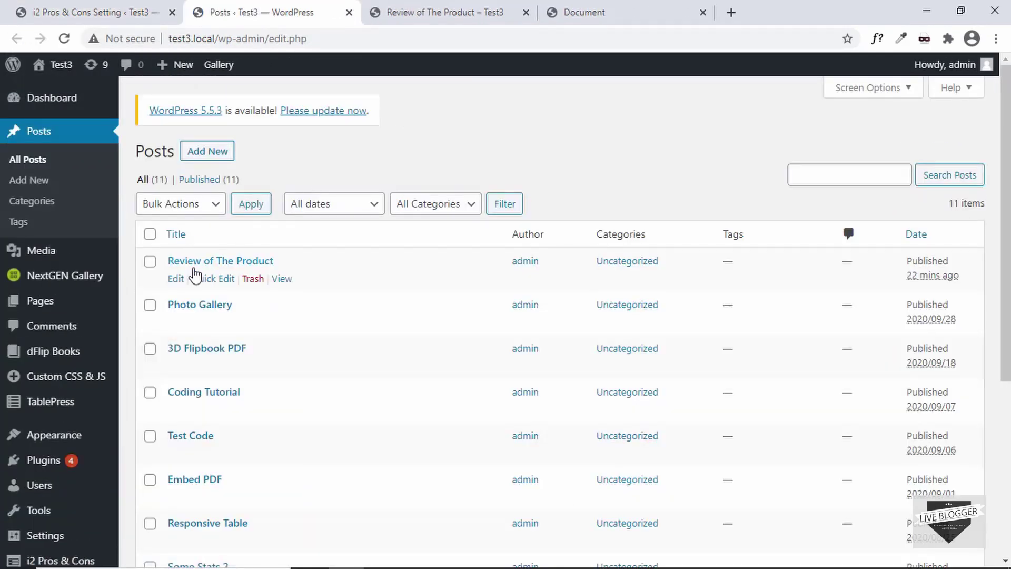
click(179, 280)
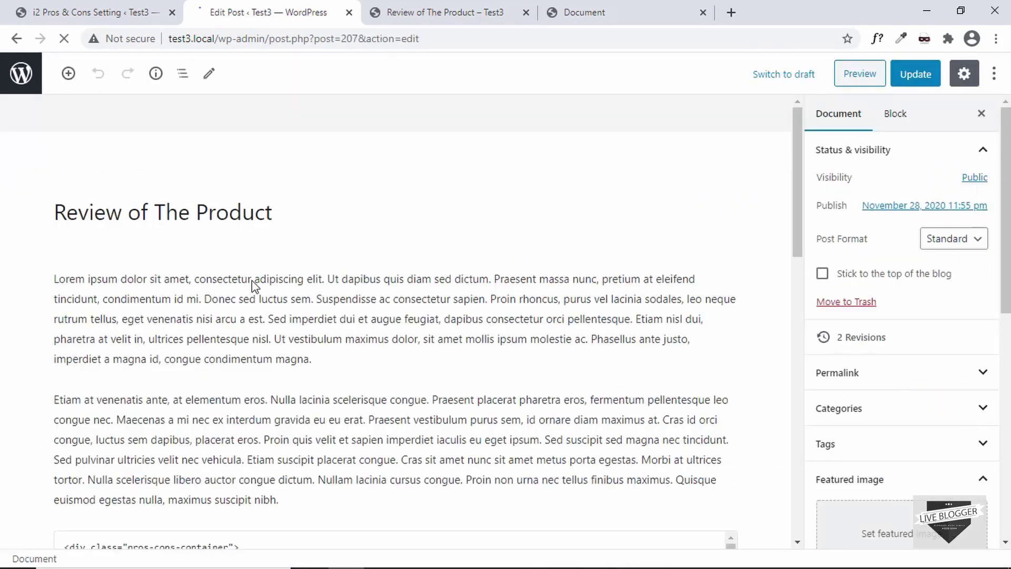
scroll(253, 280, down, 7)
scroll(253, 281, down, 3)
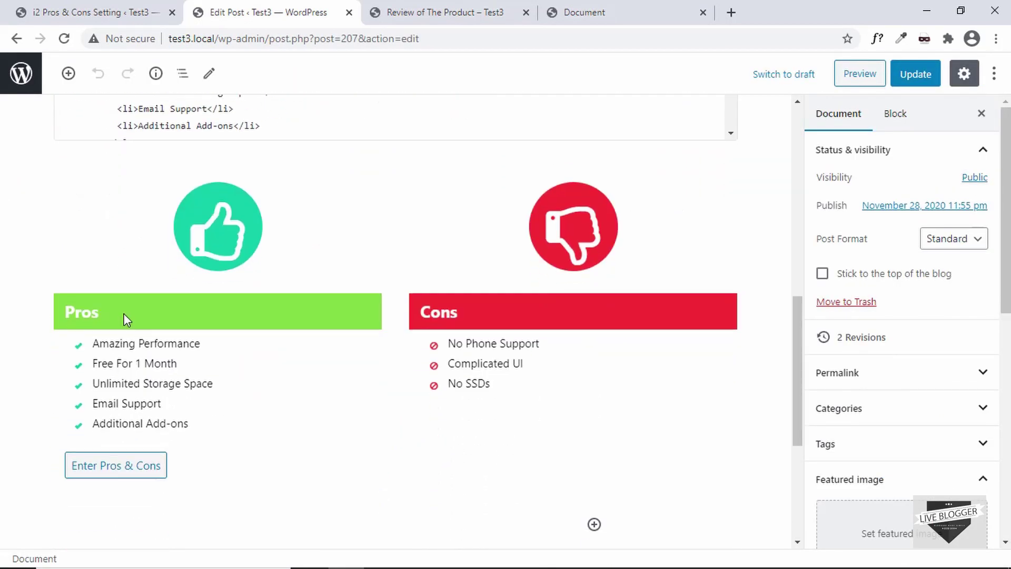
click(124, 314)
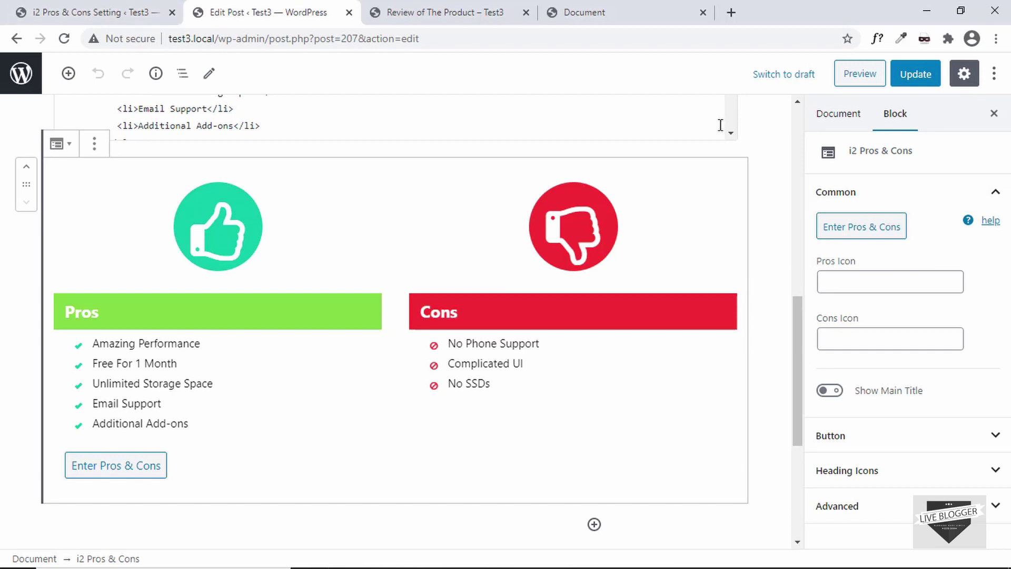
Step: Look at the block's Pros Icon choices, and try out showing the main title before hiding it again
click(875, 281)
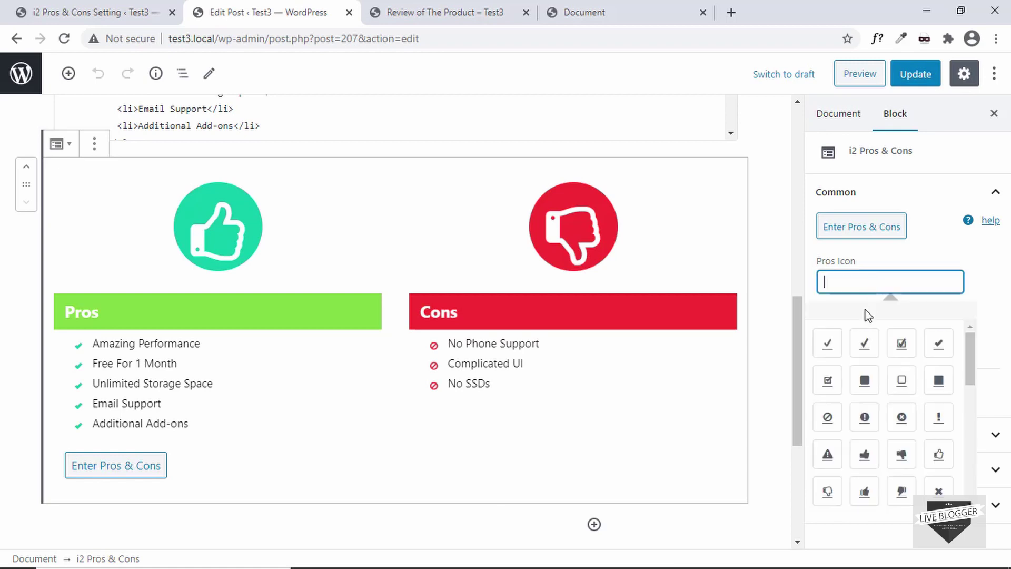
click(954, 361)
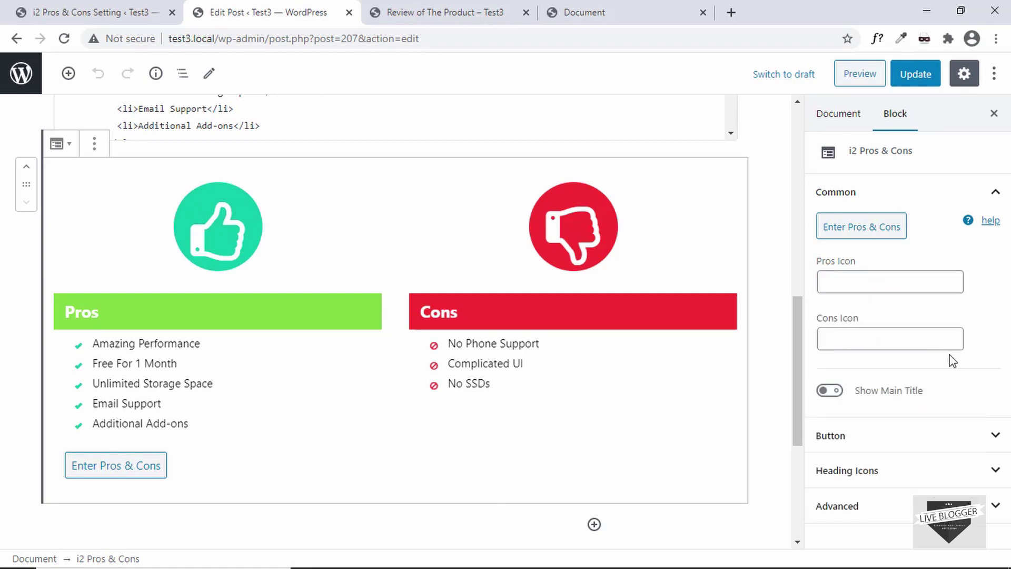
click(831, 392)
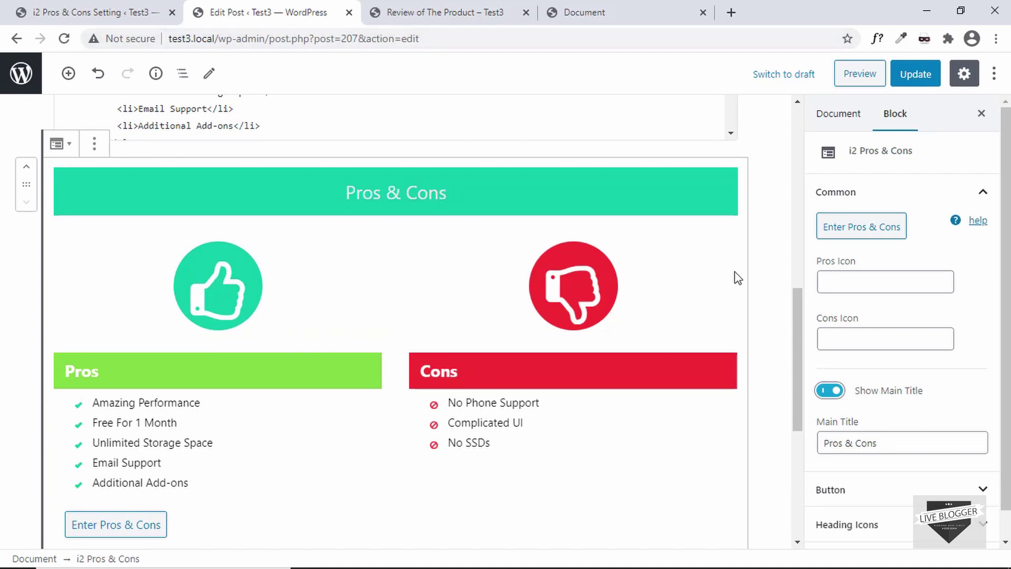
click(832, 398)
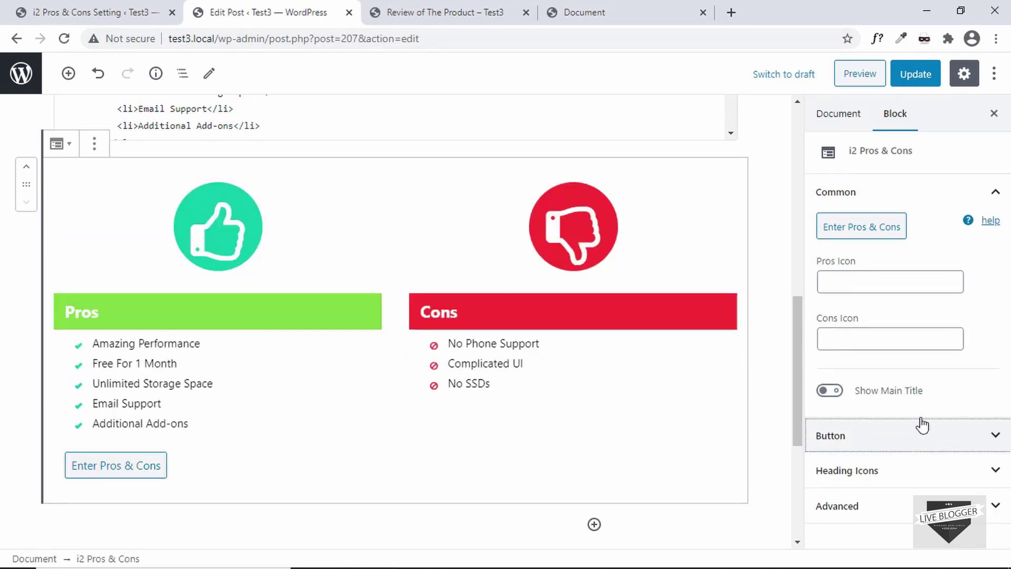
Step: Show the "Buy on Amazon" button in the i2 Pros & Cons block and look over its text and link options
click(925, 443)
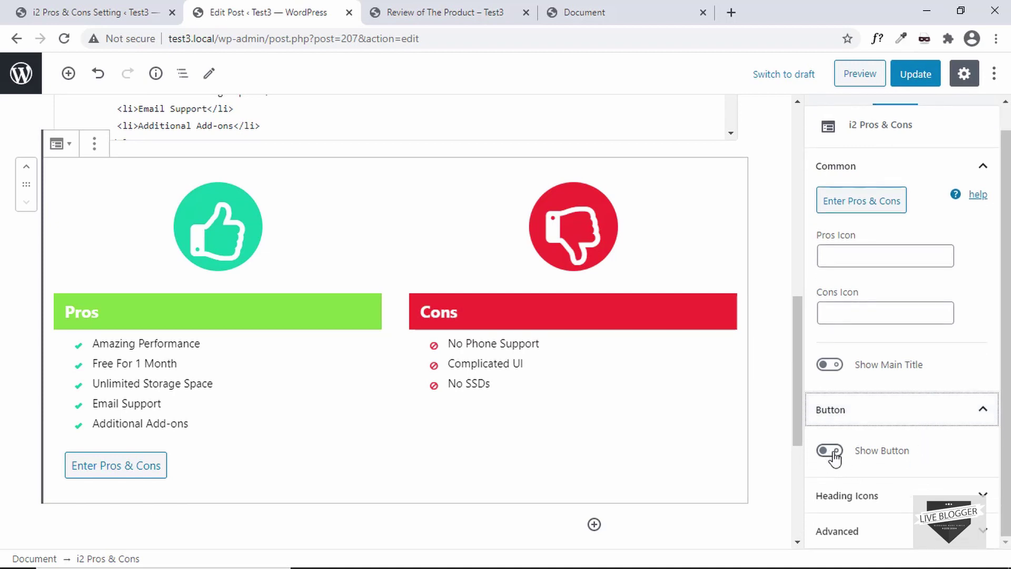
click(834, 453)
scroll(906, 451, down, 3)
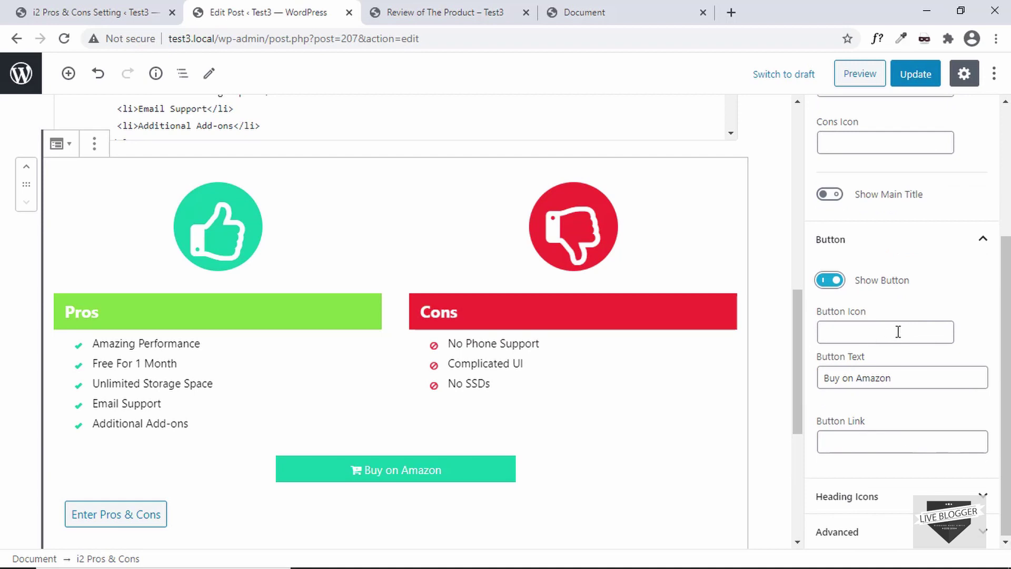
drag(909, 380, 822, 388)
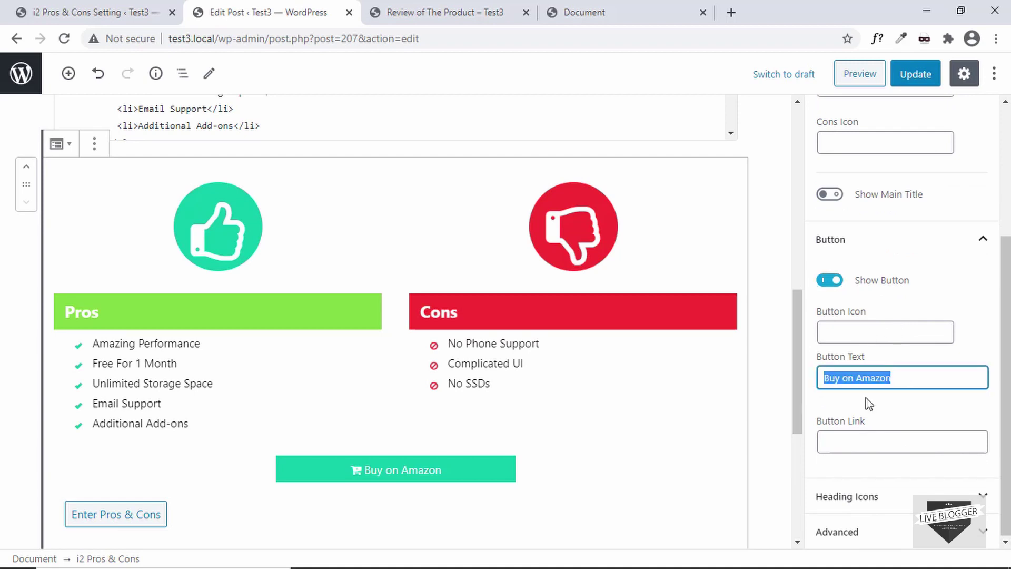
click(891, 439)
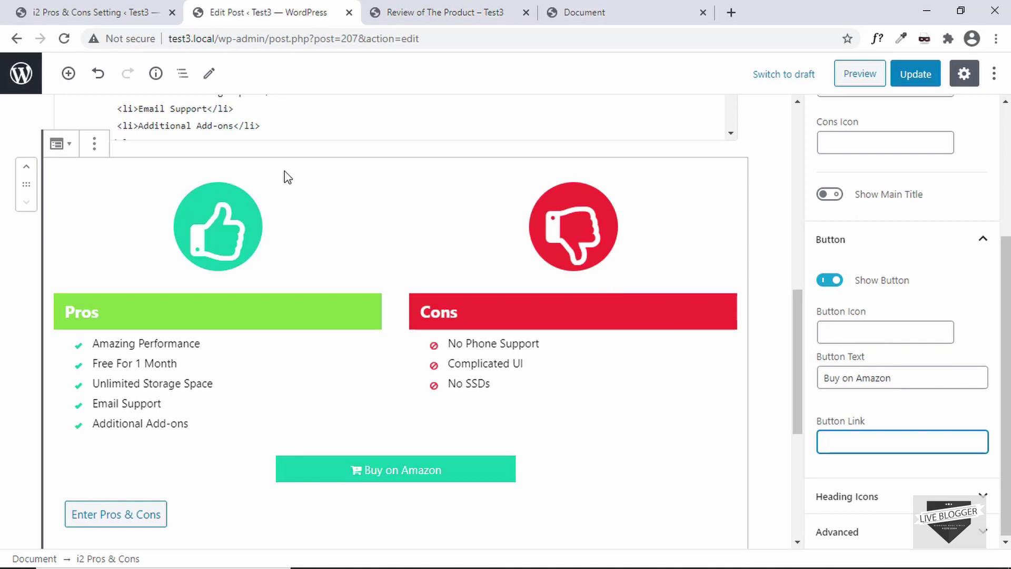
click(428, 9)
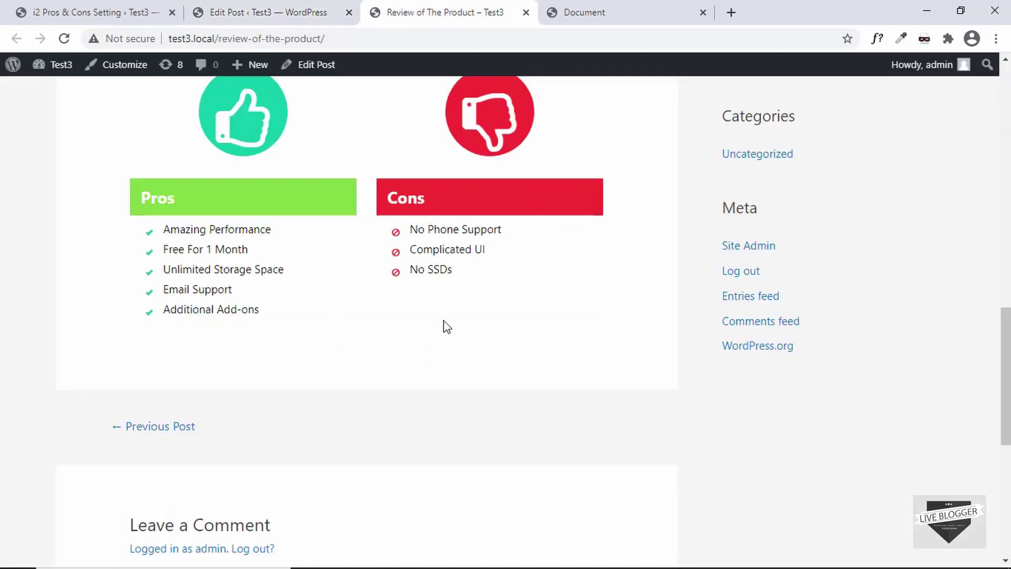
click(258, 10)
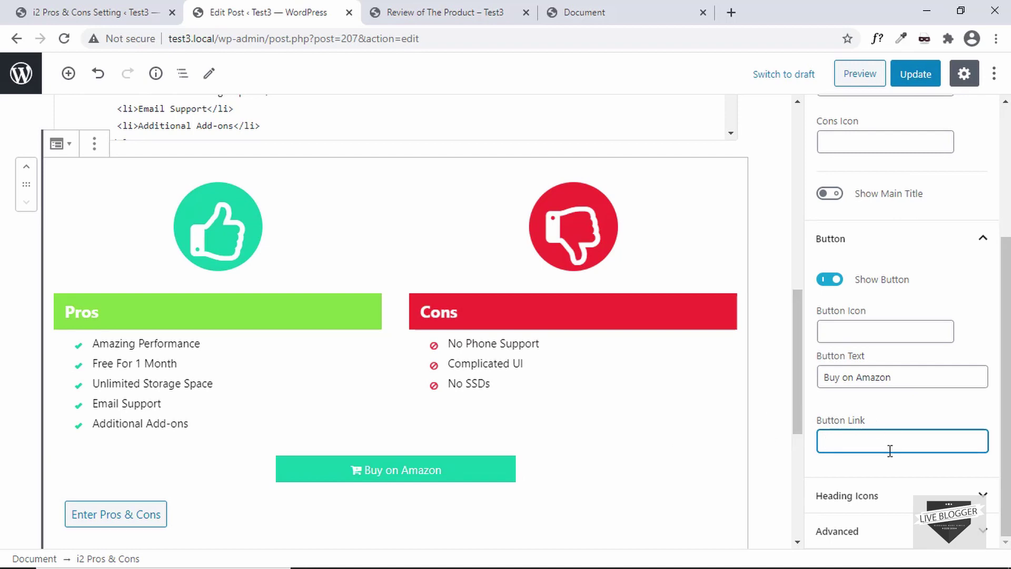
Step: Look at the block's Advanced options, update the post, and check the new button on the reloaded published post
click(904, 473)
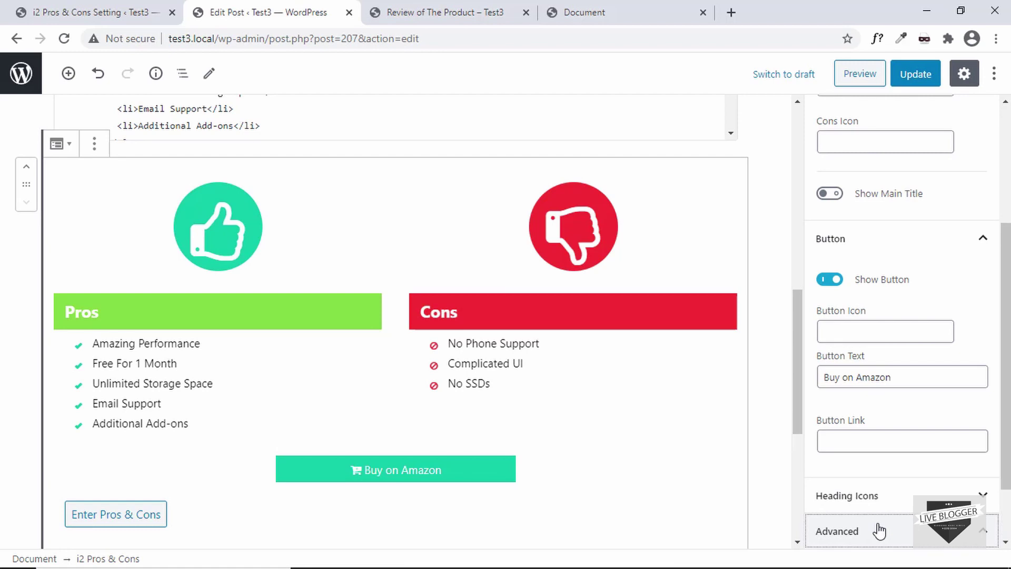
click(878, 530)
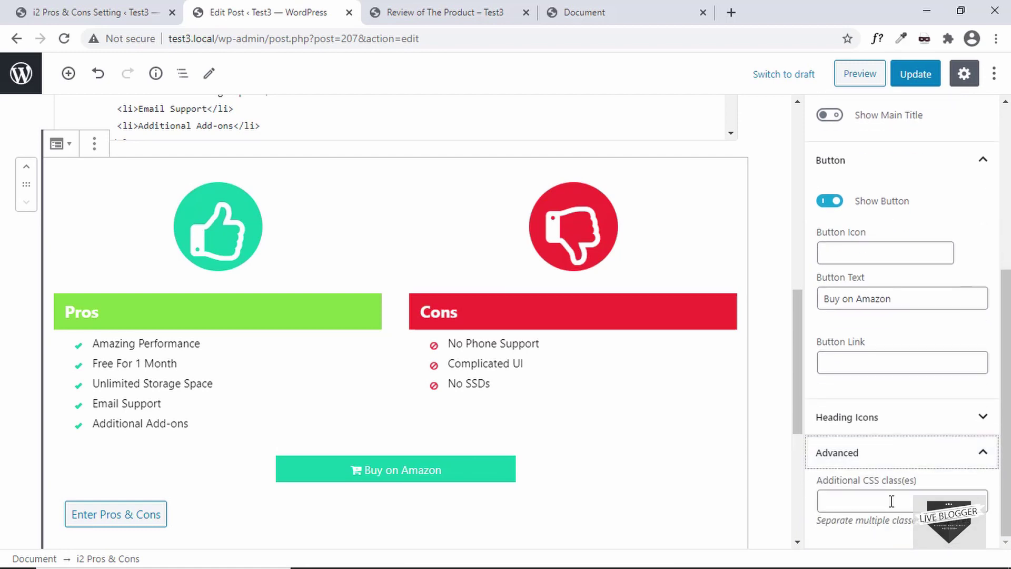
scroll(896, 498, up, 5)
click(880, 75)
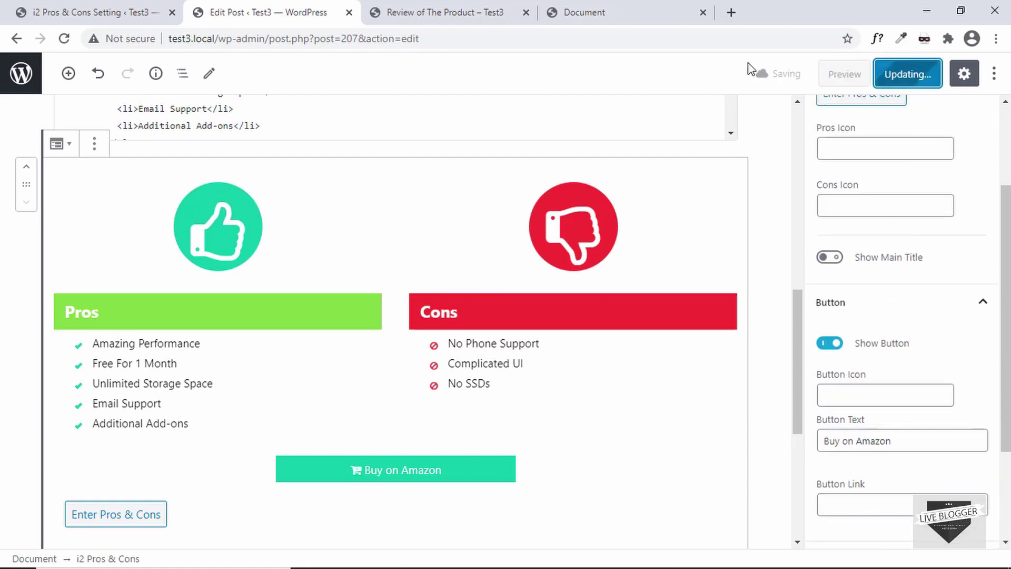
click(426, 7)
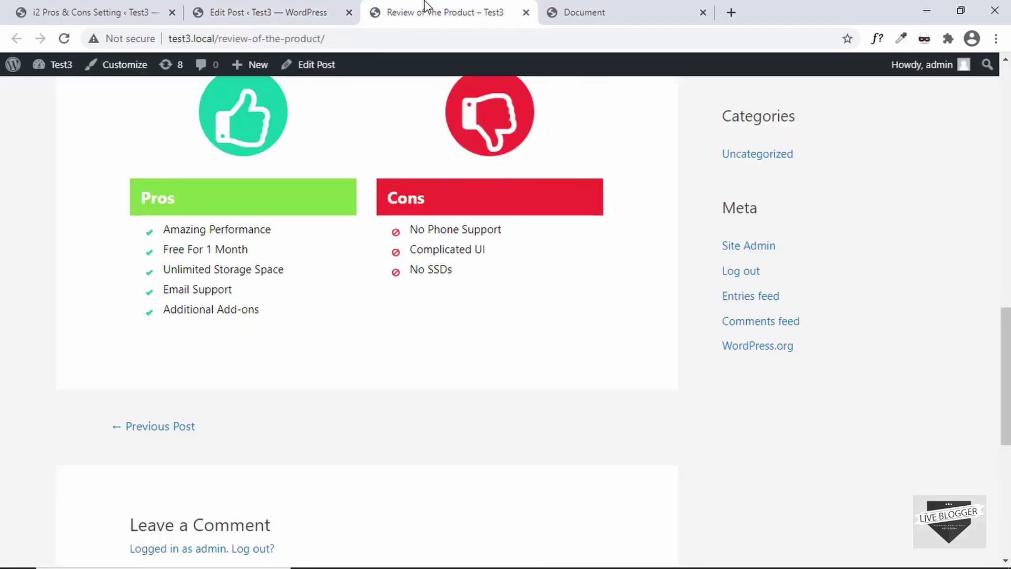
key(F5)
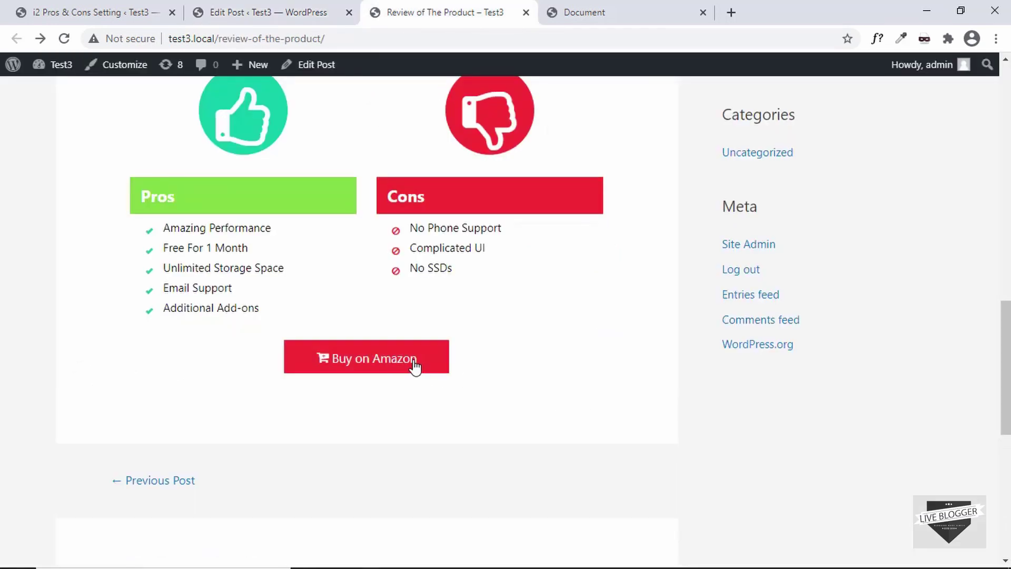
Step: In the plugin's Button settings, set the Style to Bootstrap, save the changes, and reload the published post
click(113, 12)
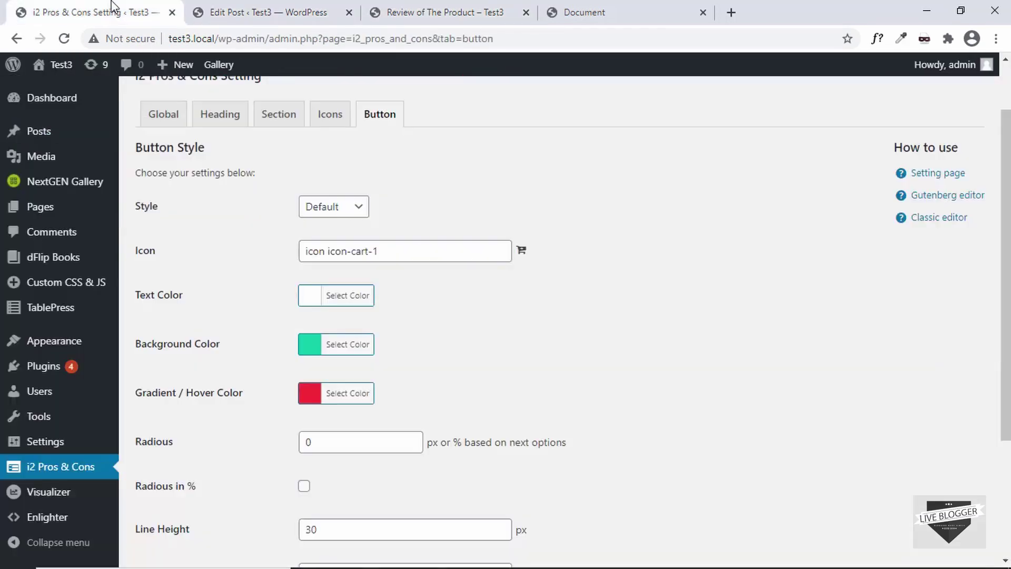
click(359, 207)
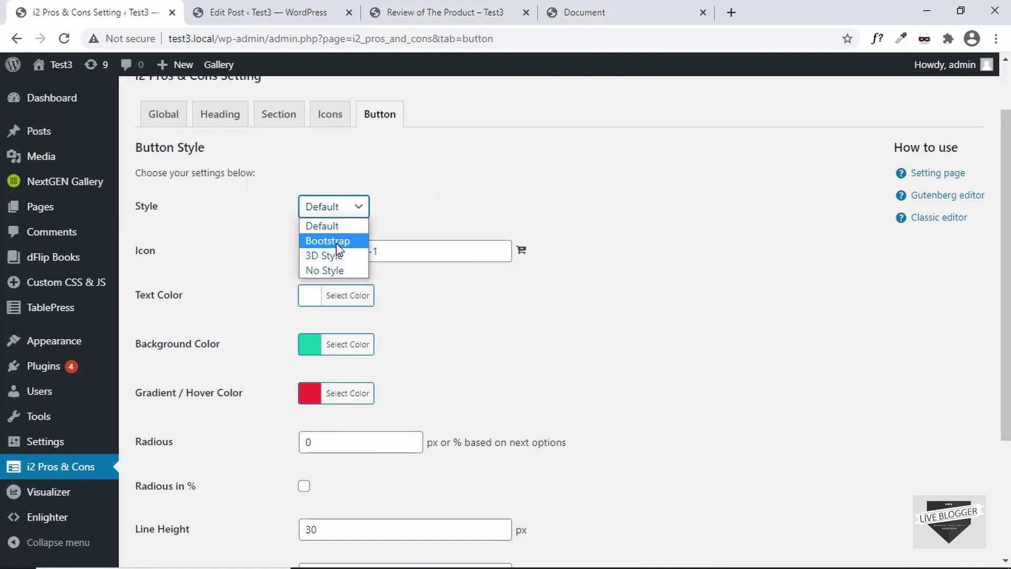
click(353, 245)
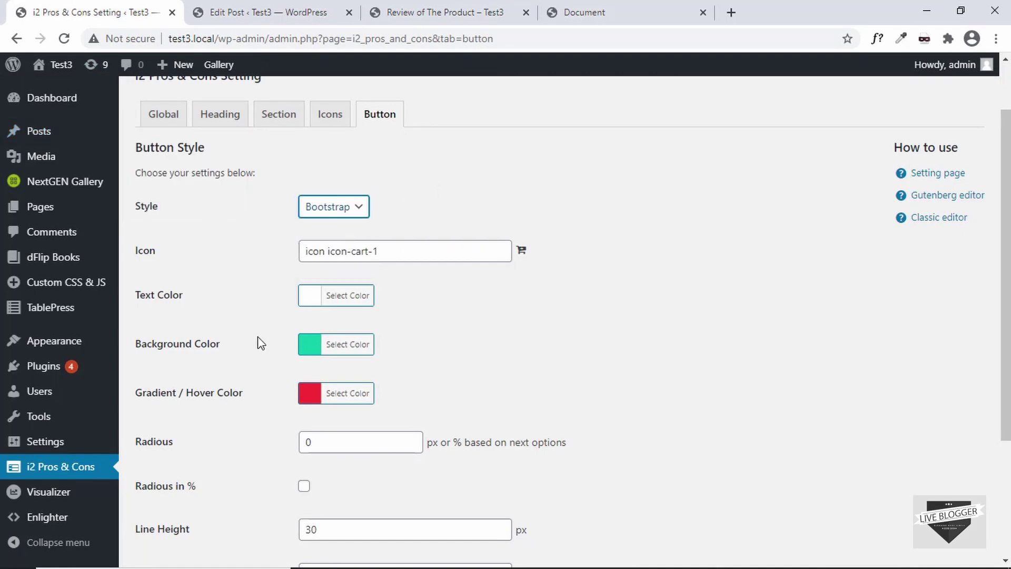
scroll(213, 455, down, 3)
click(174, 491)
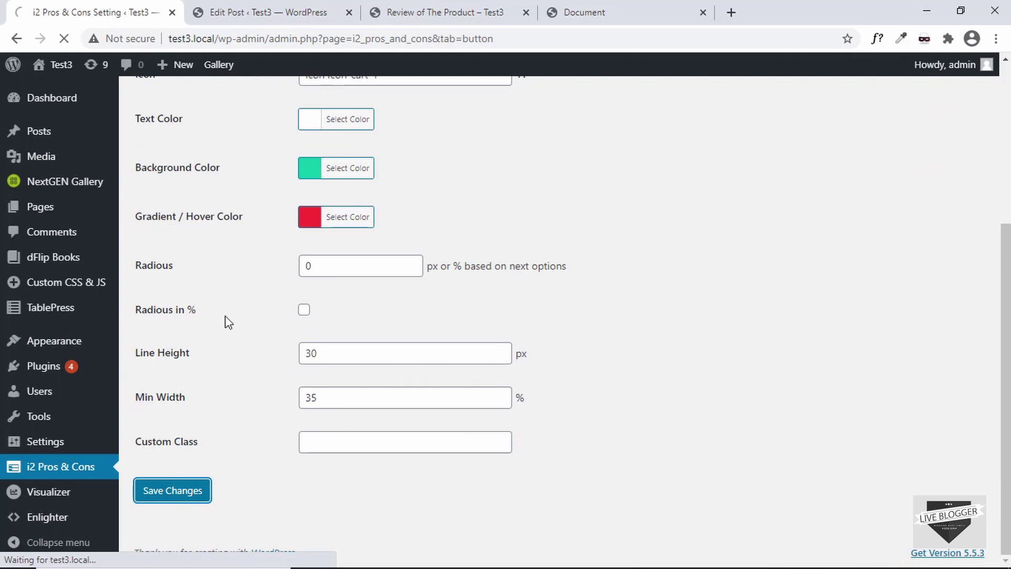
click(429, 14)
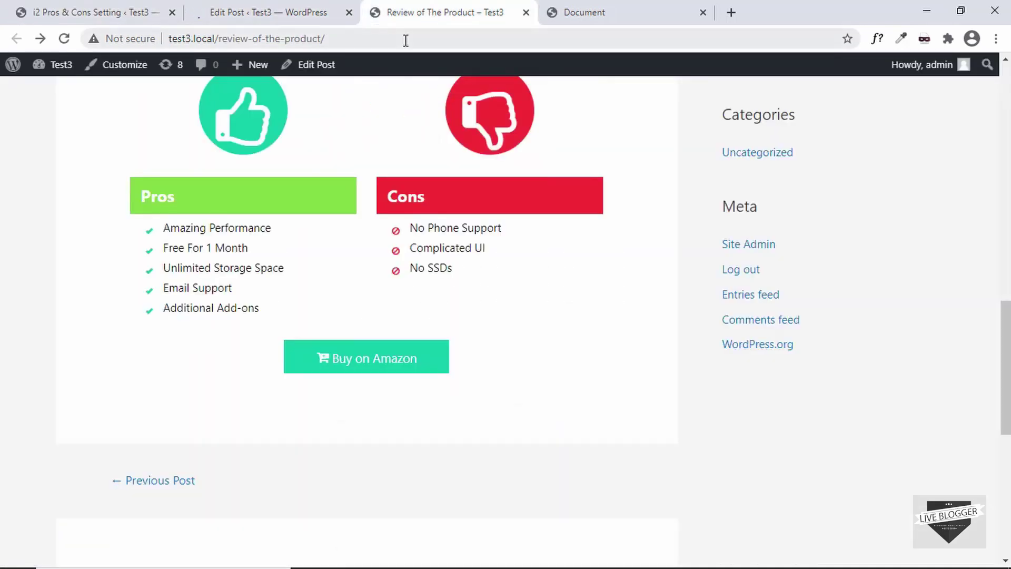
click(406, 40)
key(Return)
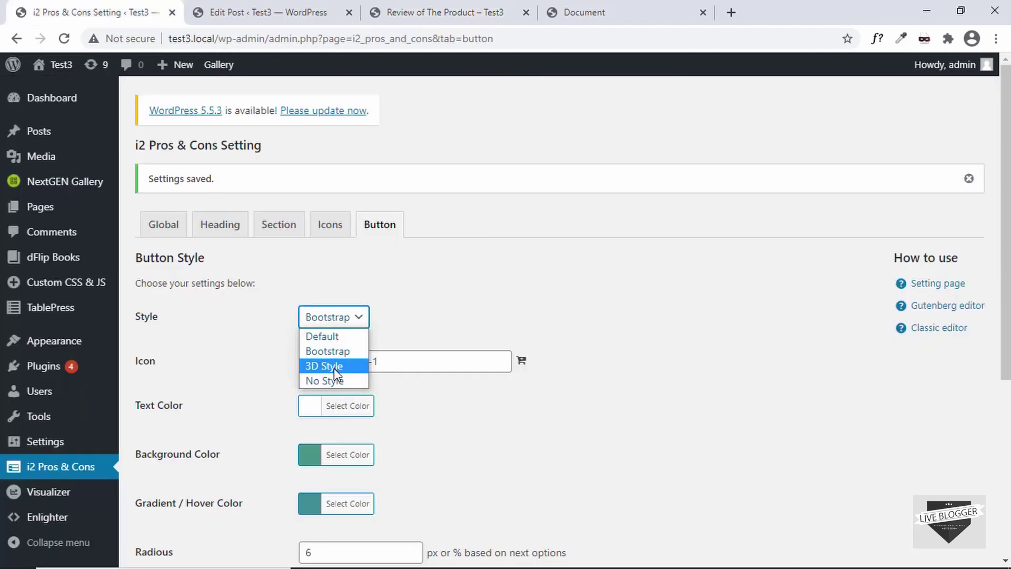
Step: Set the button Style to 3D Style in the plugin settings and check the button on the published post
click(459, 309)
click(344, 317)
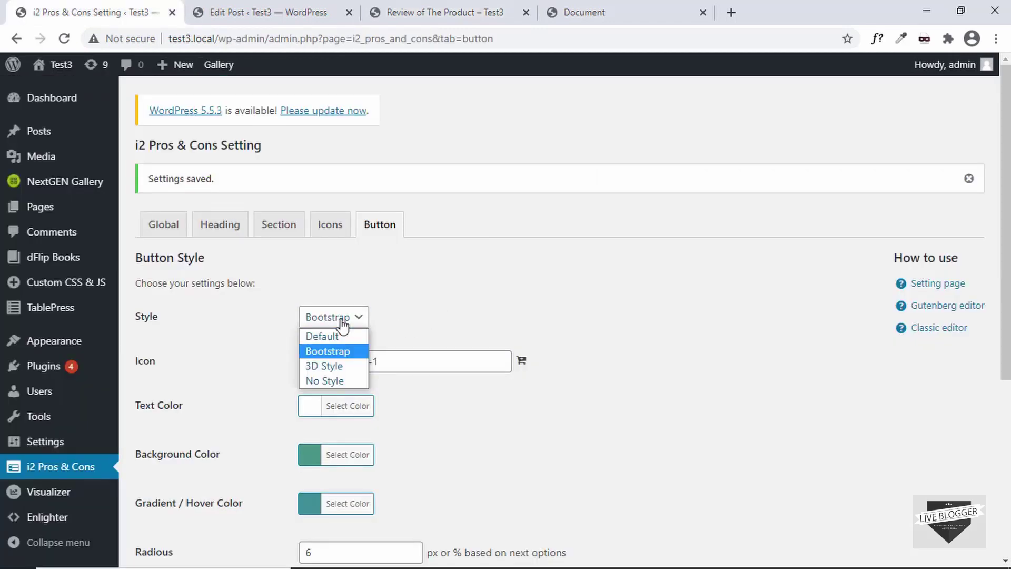
click(329, 366)
scroll(594, 277, down, 2)
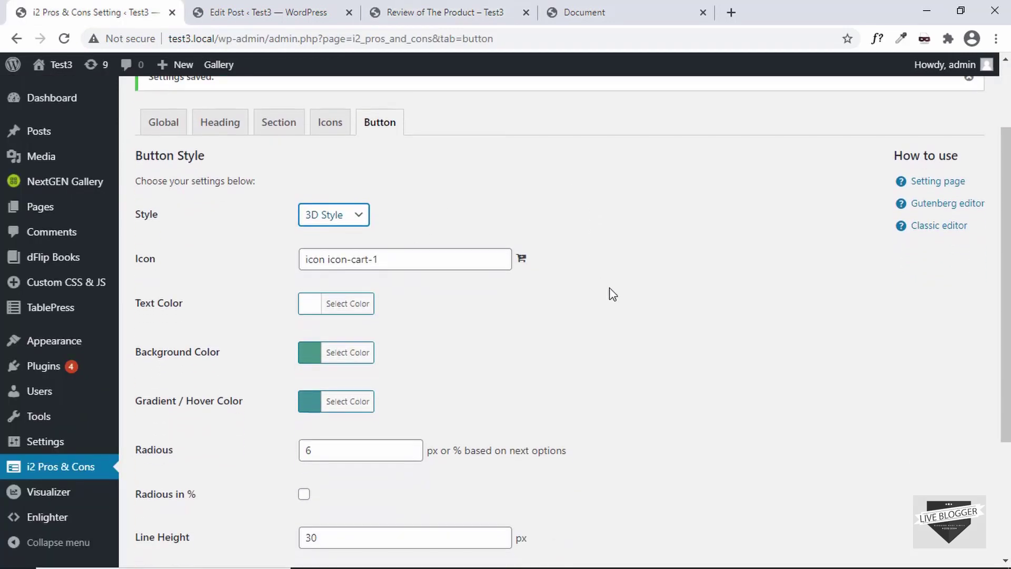
scroll(613, 294, down, 2)
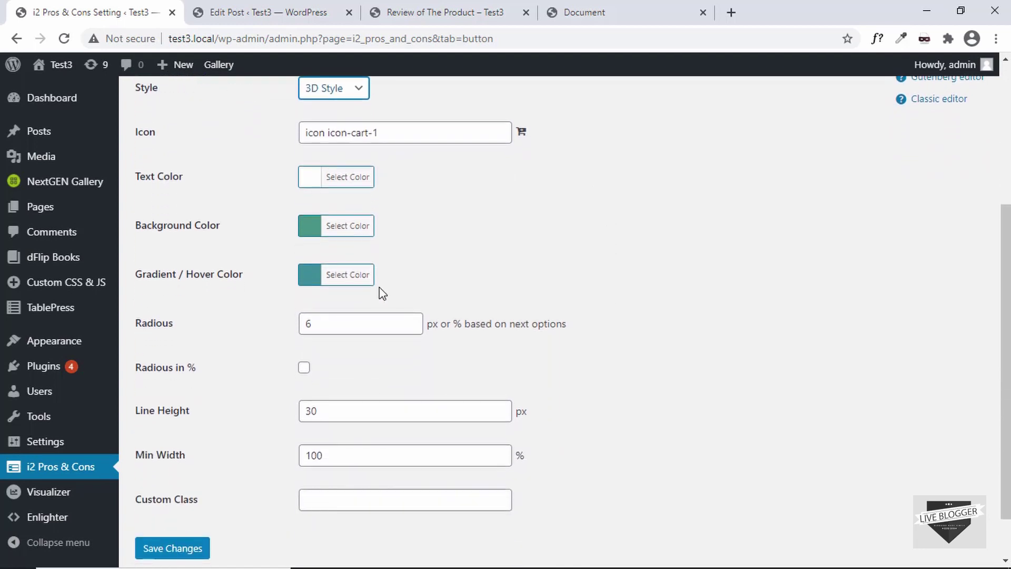
scroll(540, 299, down, 1)
key(ctrl+3)
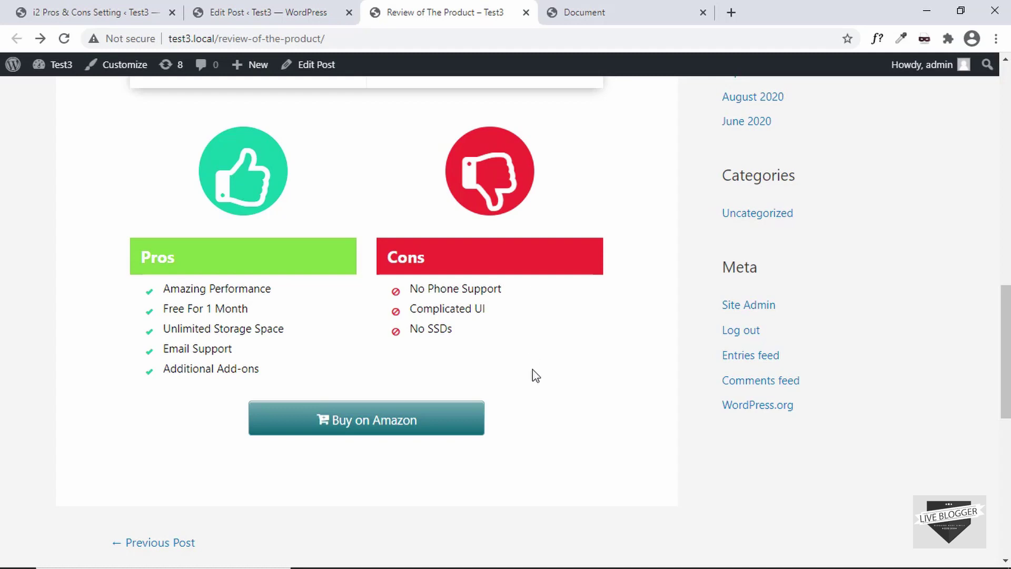
scroll(565, 264, up, 1)
scroll(501, 343, down, 1)
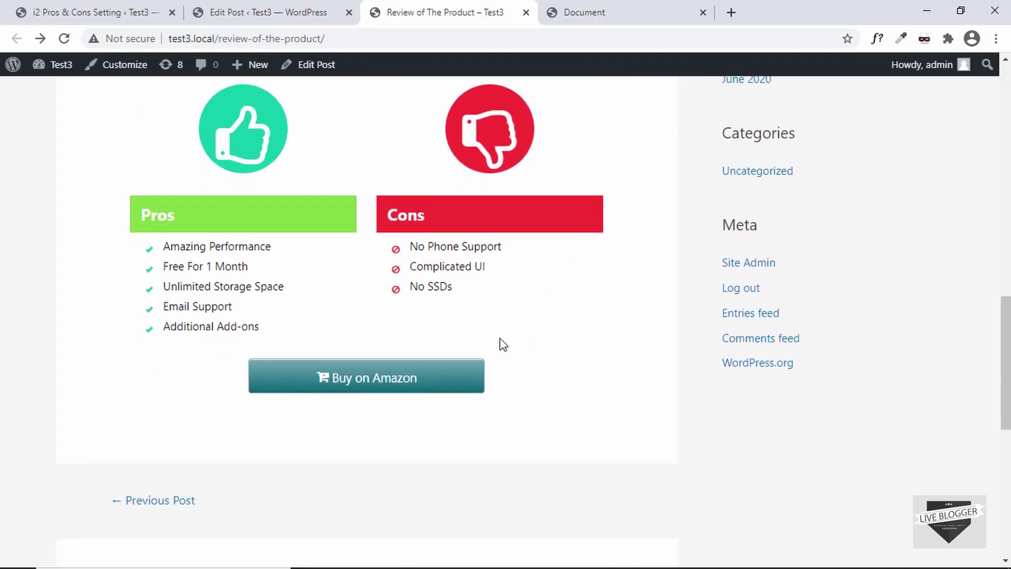
Step: Compare both pros and cons boxes on the published post and check the plugin box's layout in a narrower browser window
scroll(652, 302, up, 8)
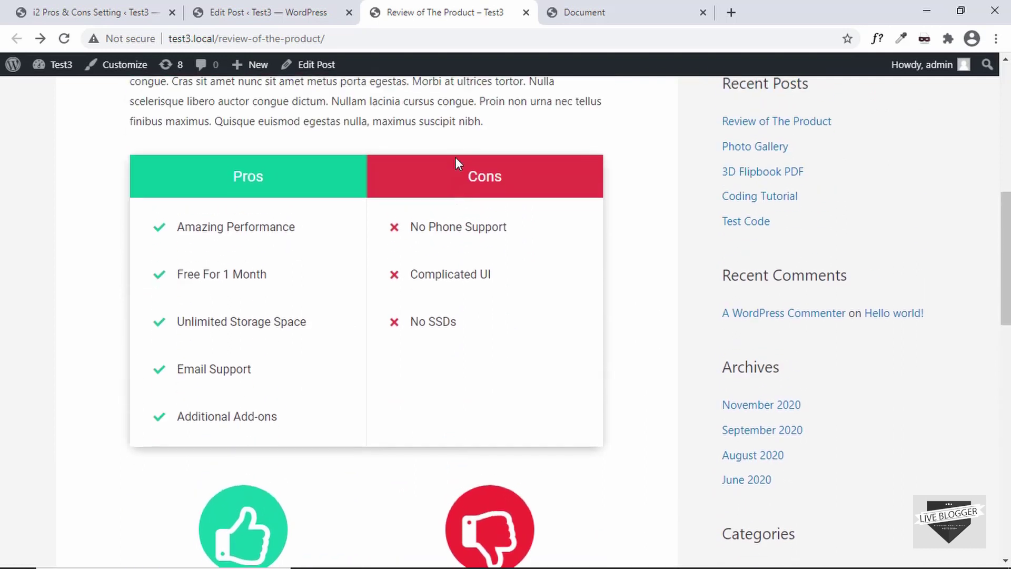
scroll(456, 157, down, 1)
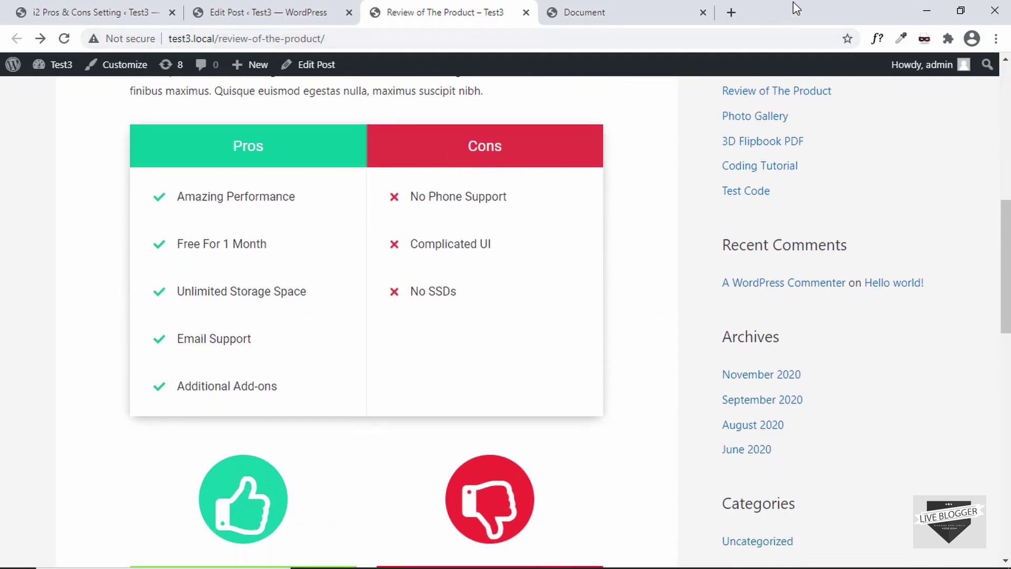
double_click(780, 15)
scroll(638, 312, down, 2)
scroll(638, 313, down, 8)
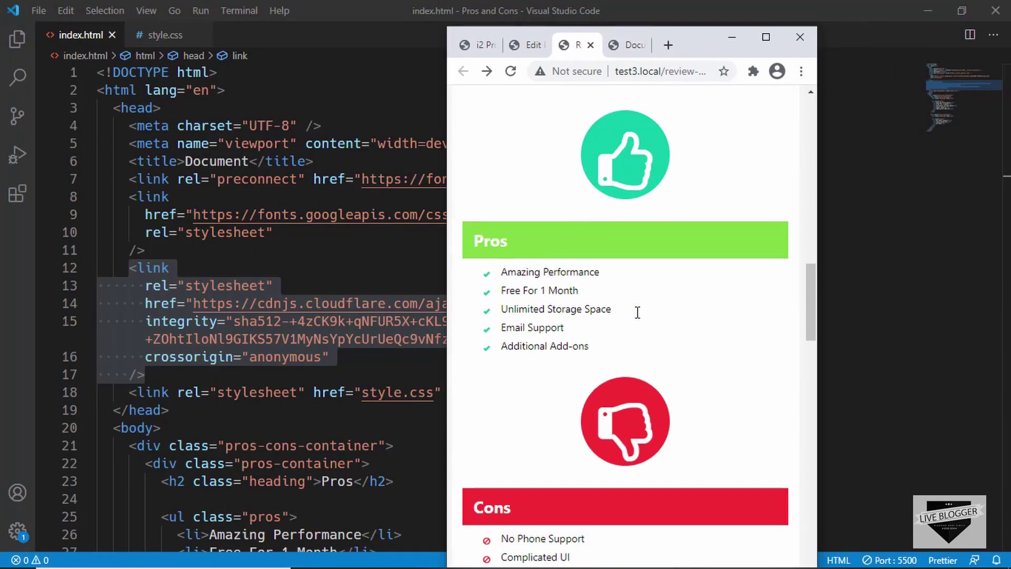
scroll(637, 313, down, 5)
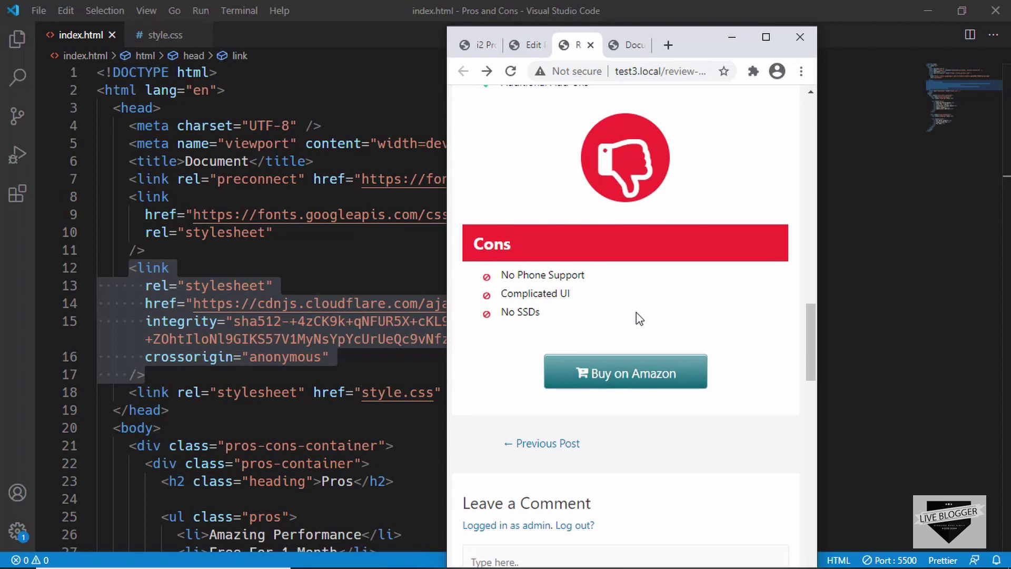